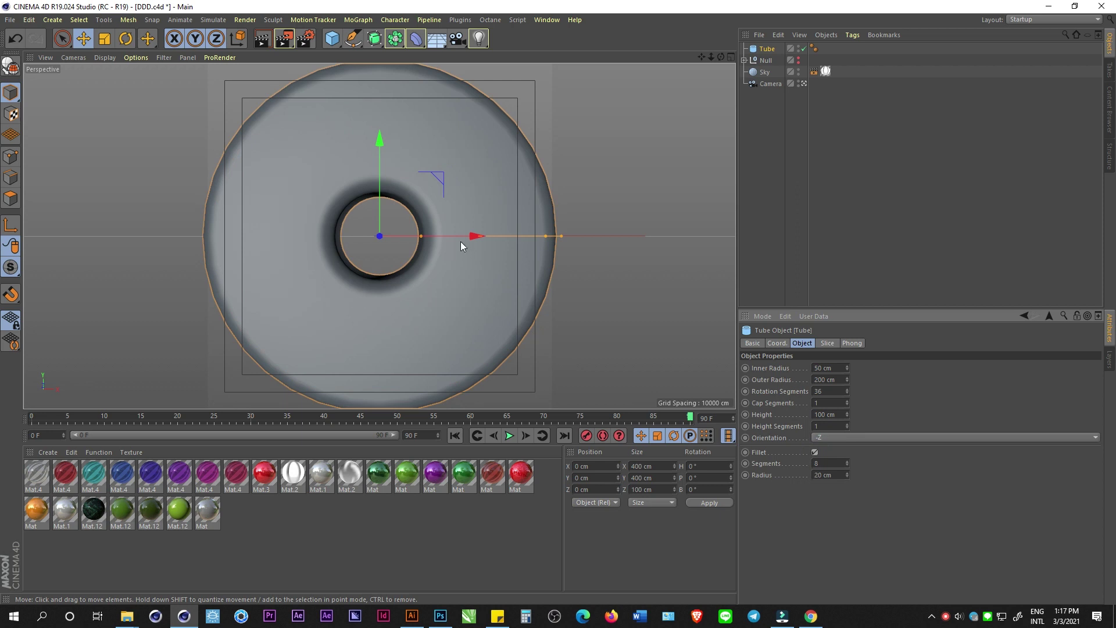
Enlarge the tube's inner radius to 160 cm and set its rotation segments to 100.
{"action": "left_click_drag", "start_coordinate": [434, 236], "coordinate": [618, 270]}
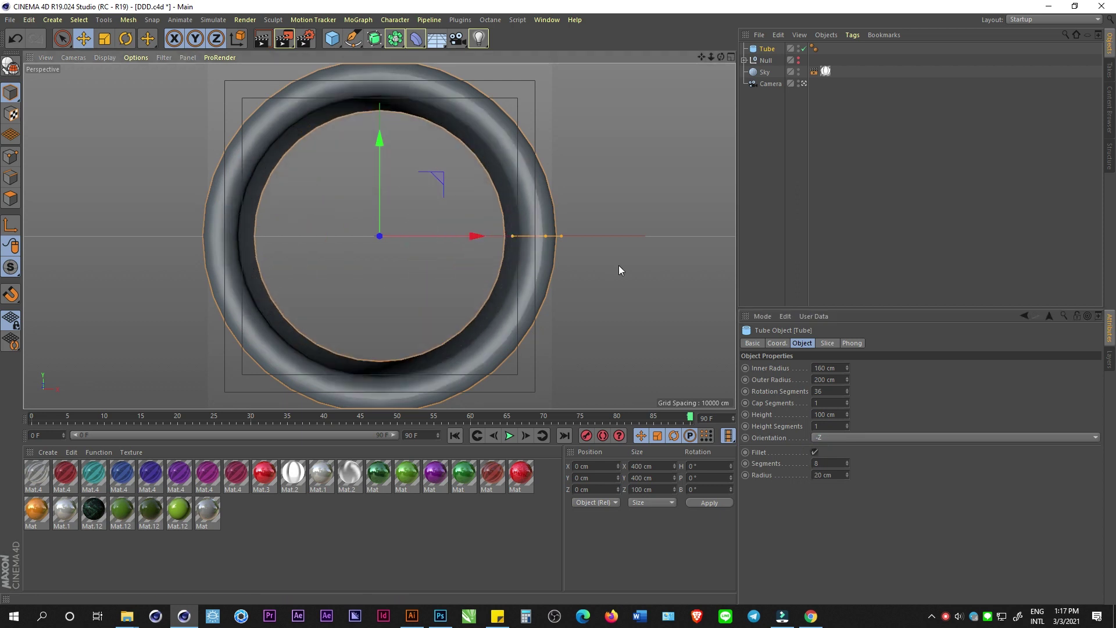
{"action": "left_click", "coordinate": [838, 391]}
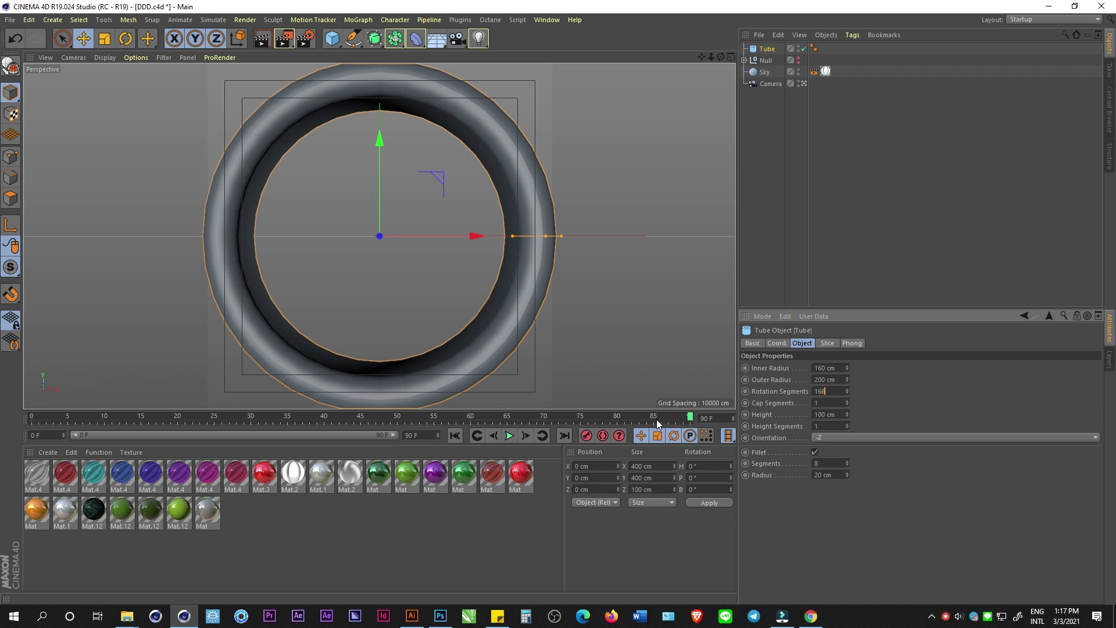
{"action": "key", "text": "Return"}
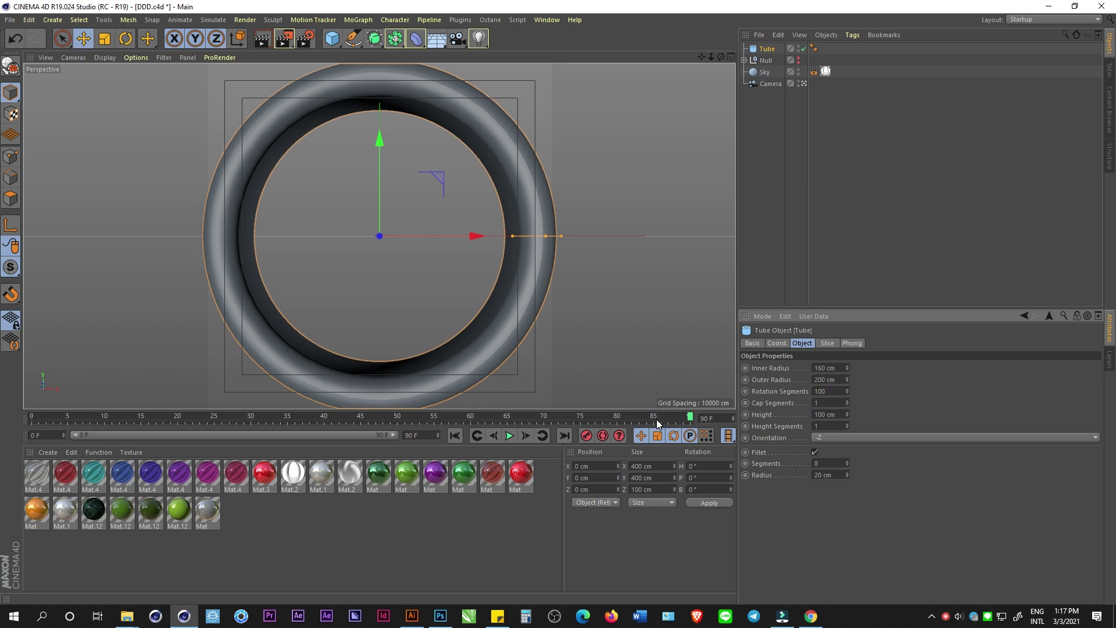
Reduce the tube's height to 40 cm and place the tube inside a Subdivision Surface.
{"action": "left_click", "coordinate": [513, 234]}
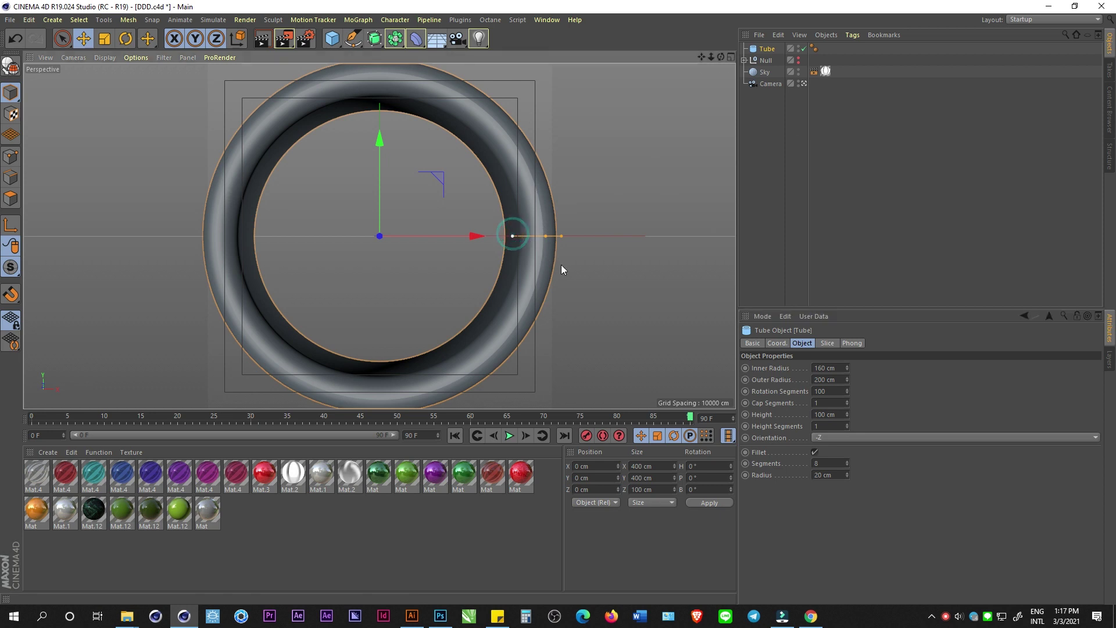
{"action": "left_click", "coordinate": [804, 83]}
{"action": "left_click_drag", "start_coordinate": [302, 273], "coordinate": [374, 266]}
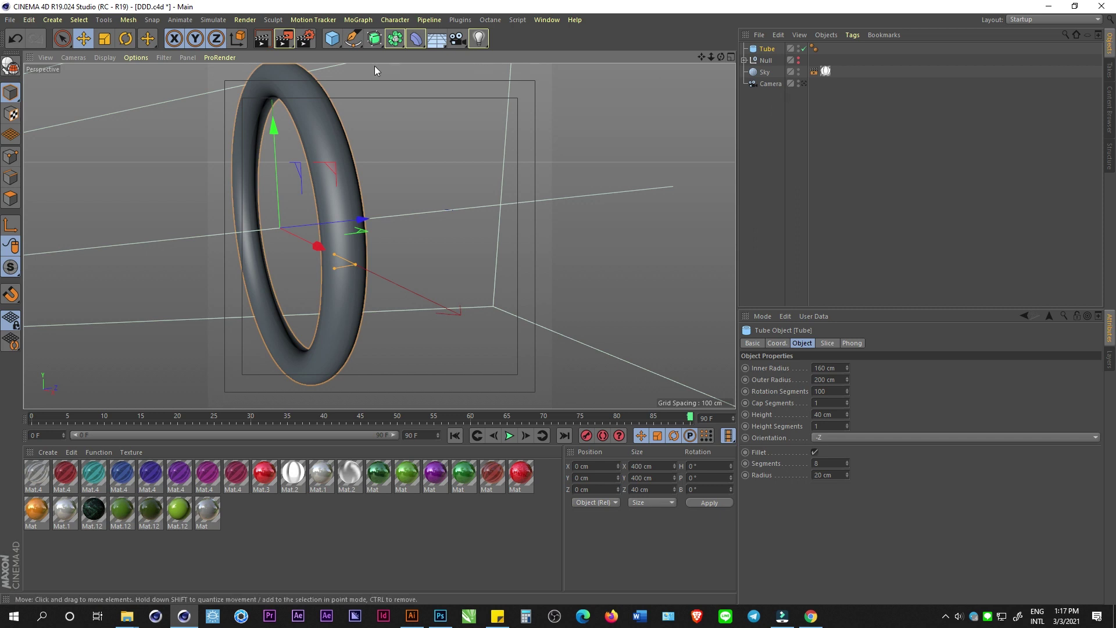
{"action": "left_click_drag", "start_coordinate": [375, 41], "coordinate": [402, 56]}
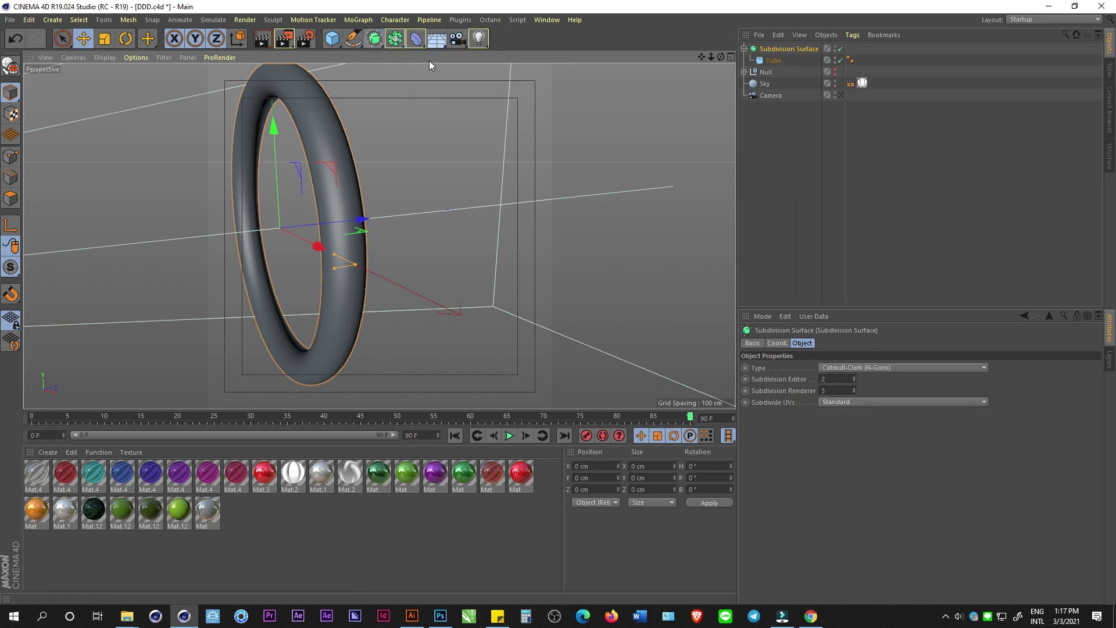
{"action": "left_click", "coordinate": [840, 95]}
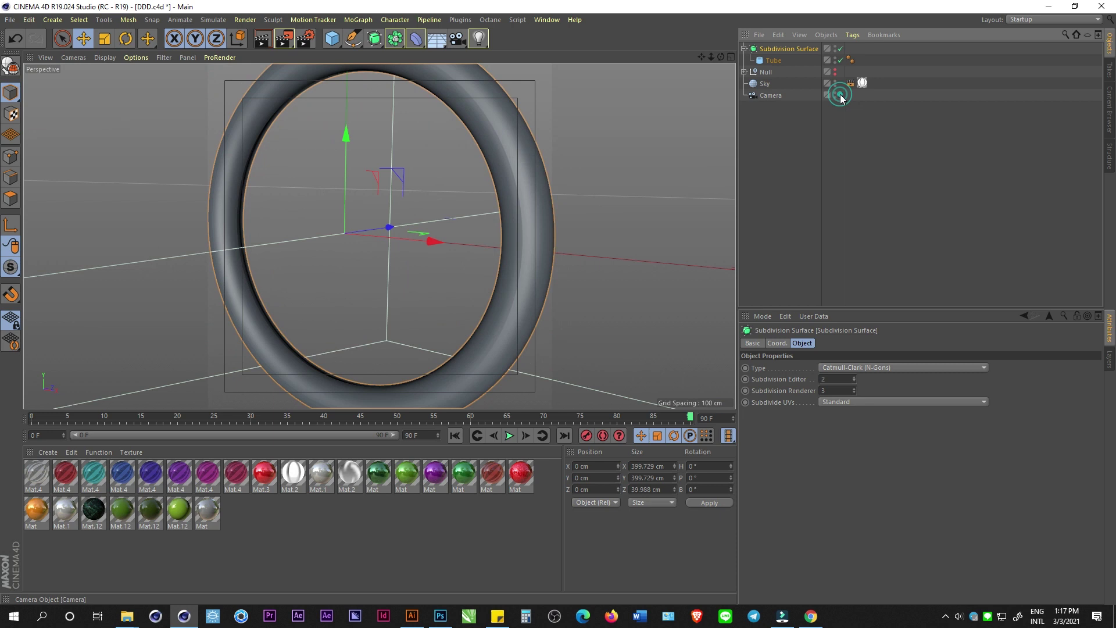
Scale the Subdivision Surface ring down uniformly to about 151 cm across.
{"action": "left_click", "coordinate": [762, 48]}
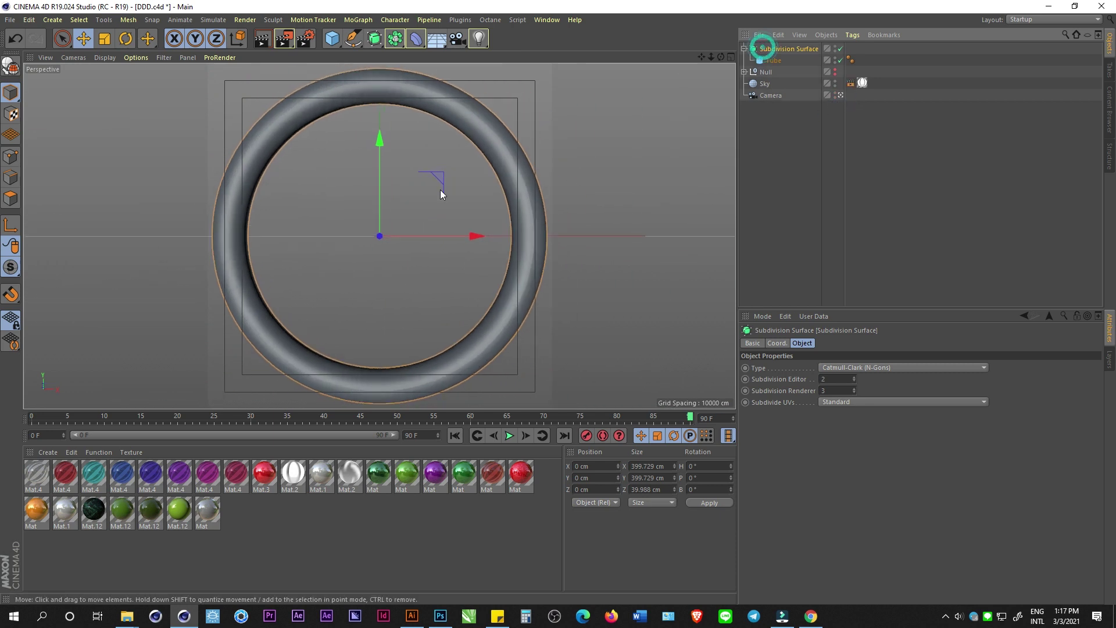
{"action": "left_click", "coordinate": [108, 43]}
{"action": "left_click_drag", "start_coordinate": [603, 138], "coordinate": [351, 233]}
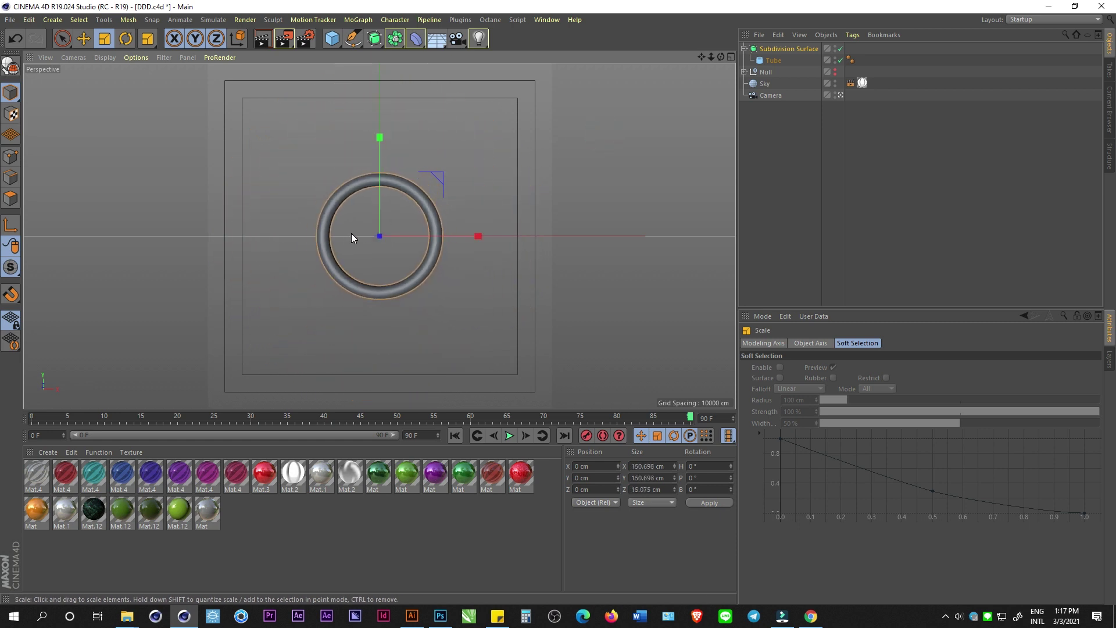
Set the color hue of the orange material Mat to 30°.
{"action": "left_click", "coordinate": [35, 513]}
{"action": "double_click", "coordinate": [36, 509]}
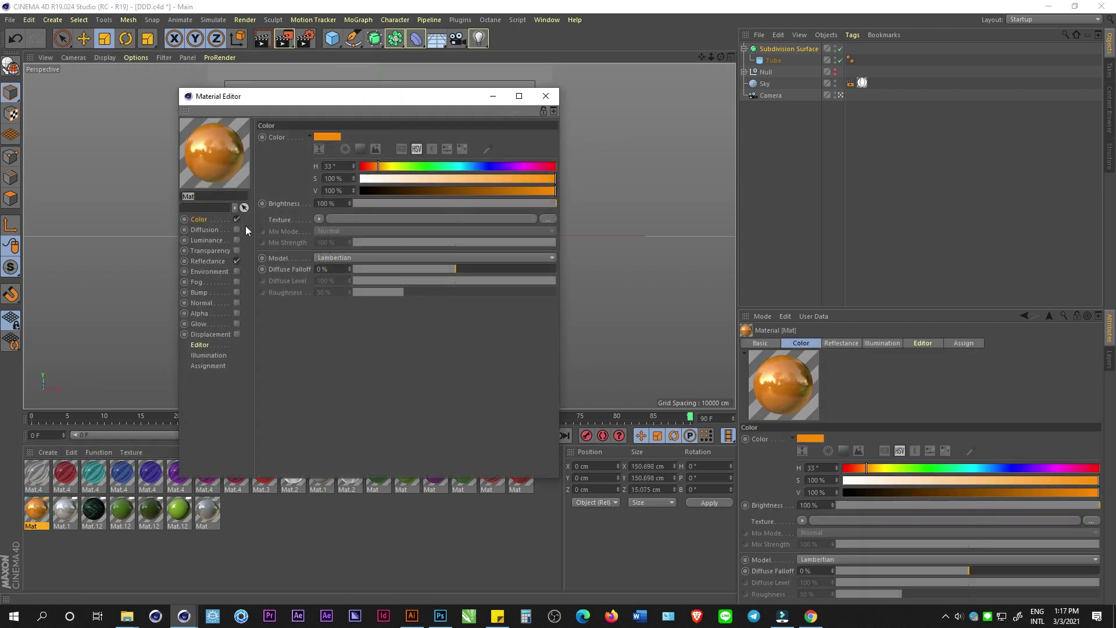
{"action": "left_click", "coordinate": [206, 261]}
{"action": "left_click", "coordinate": [200, 221]}
{"action": "left_click", "coordinate": [207, 219]}
{"action": "left_click", "coordinate": [339, 164]}
{"action": "type", "text": "30"}
{"action": "key", "text": "Return"}
Set the hue of the material's reflectance layer color to 30° and apply the material to the ring.
{"action": "left_click", "coordinate": [215, 260]}
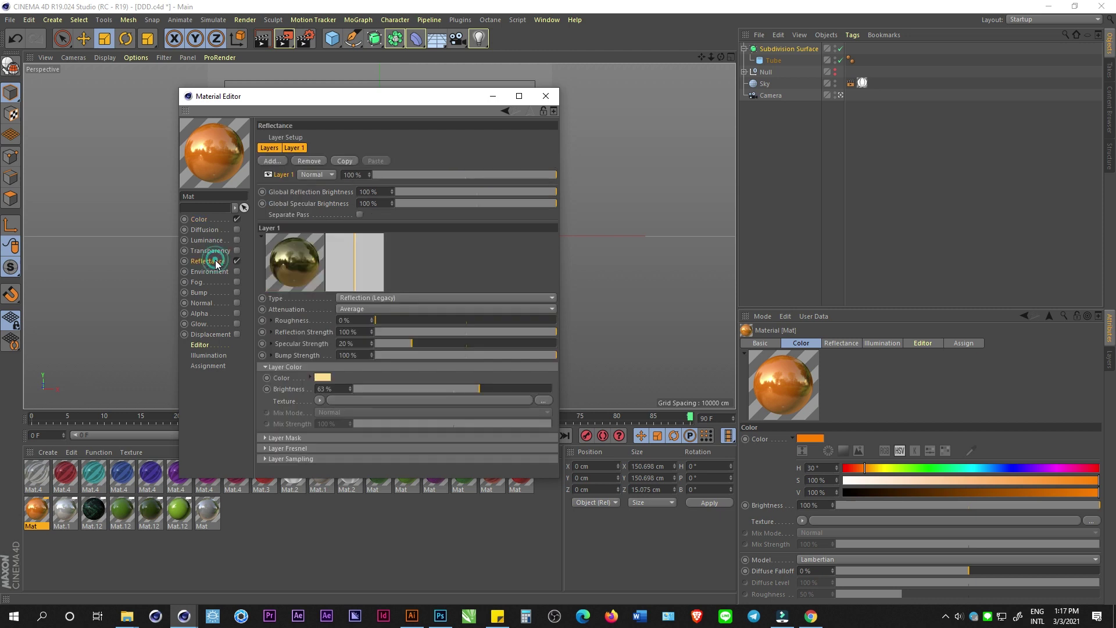
{"action": "left_click", "coordinate": [322, 378]}
{"action": "double_click", "coordinate": [260, 377]}
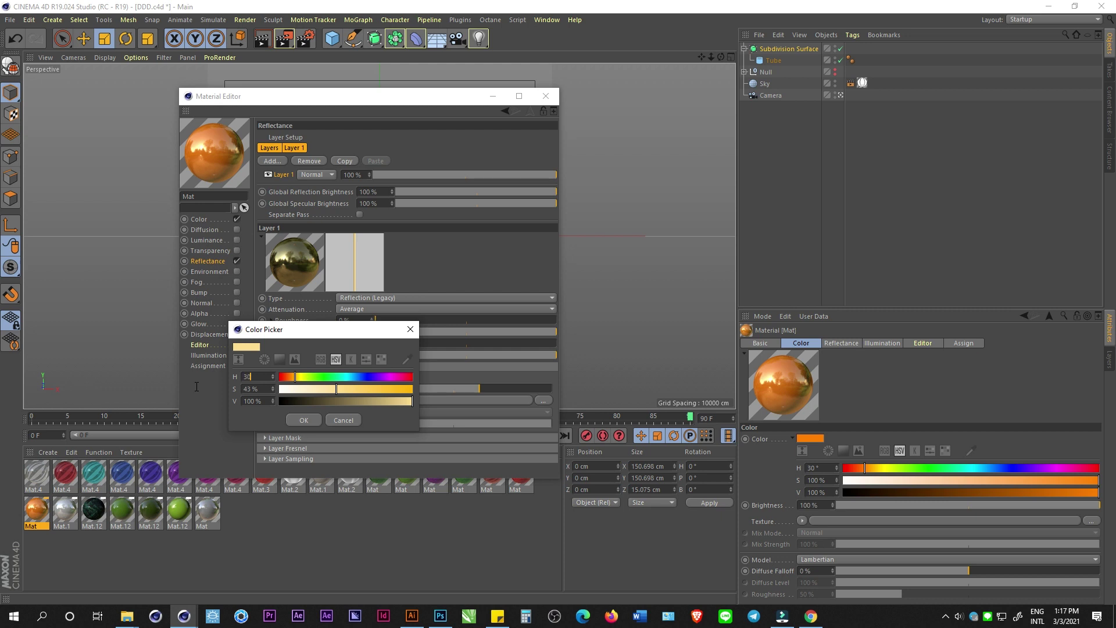
{"action": "key", "text": "Return"}
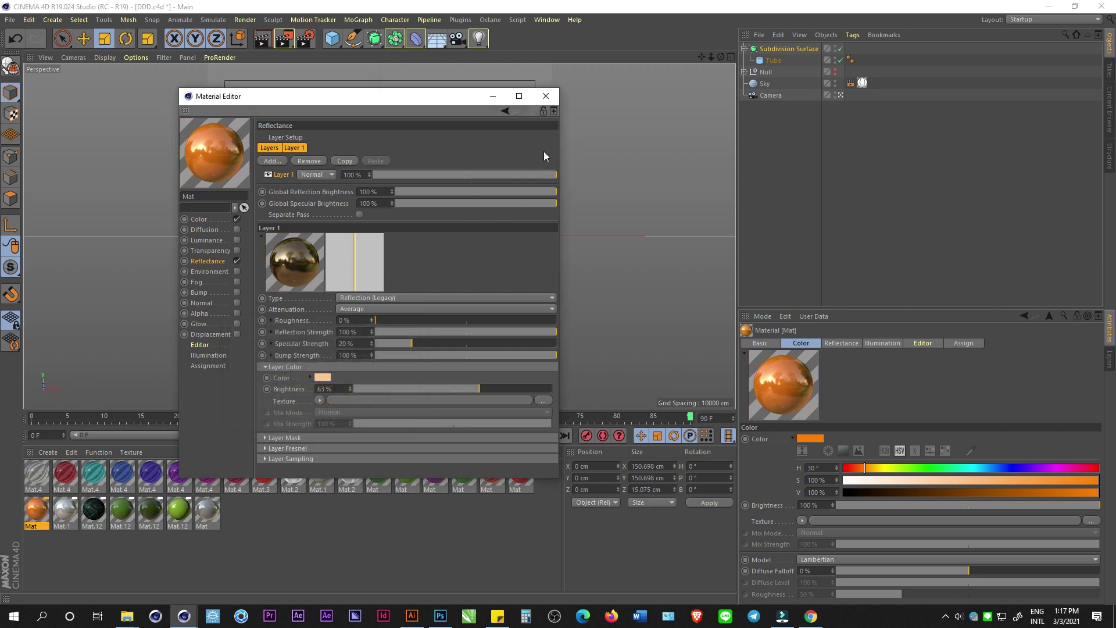
{"action": "left_click", "coordinate": [545, 96]}
{"action": "left_click_drag", "start_coordinate": [40, 515], "coordinate": [397, 288]}
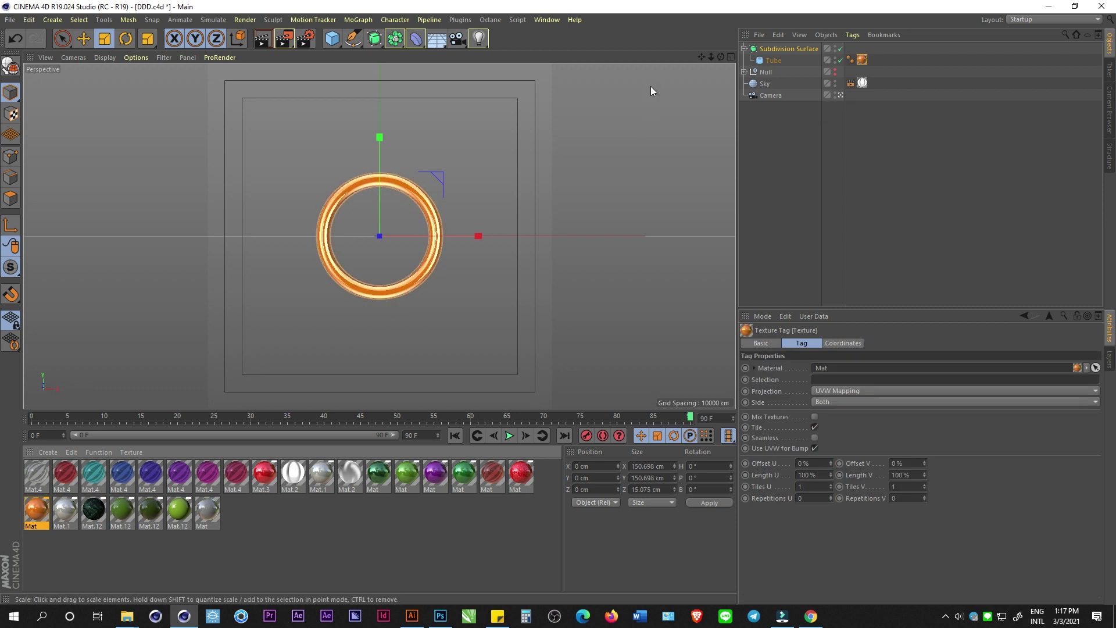
Duplicate the Subdivision Surface ring and move the copy straight up to about 83 cm on Y.
{"action": "key", "text": "e"}
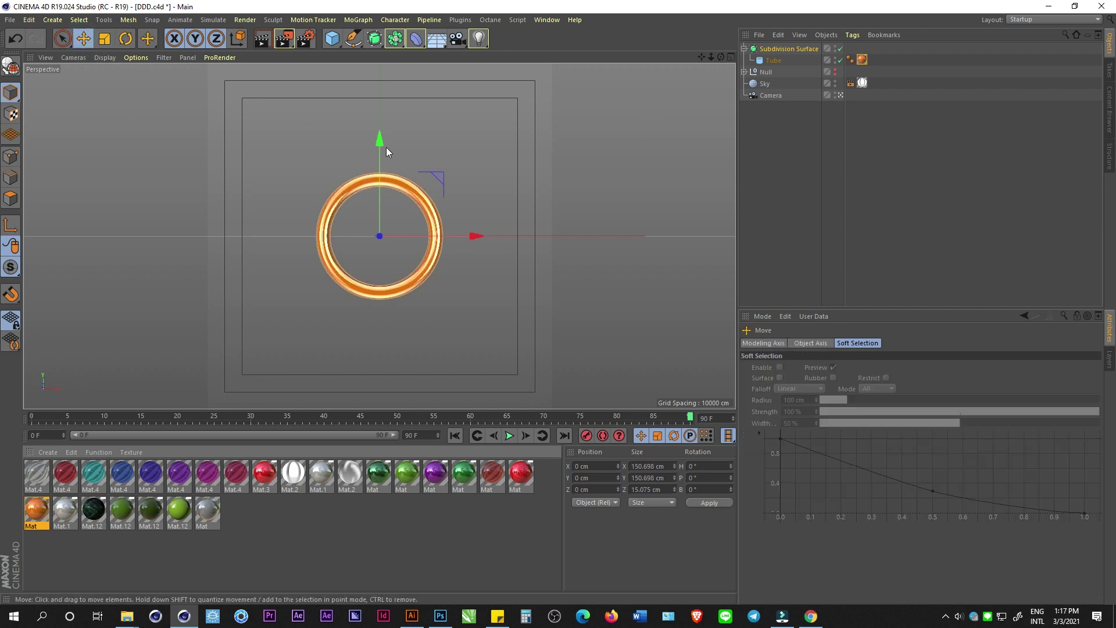
{"action": "left_click", "coordinate": [745, 49]}
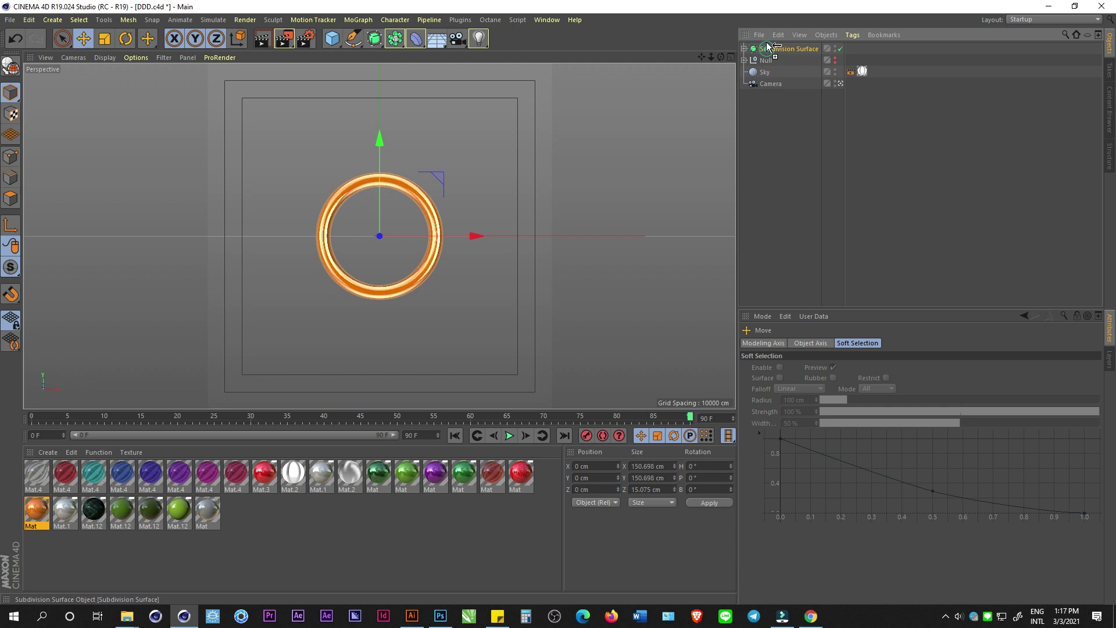
{"action": "left_click_drag", "start_coordinate": [769, 46], "coordinate": [767, 46]}
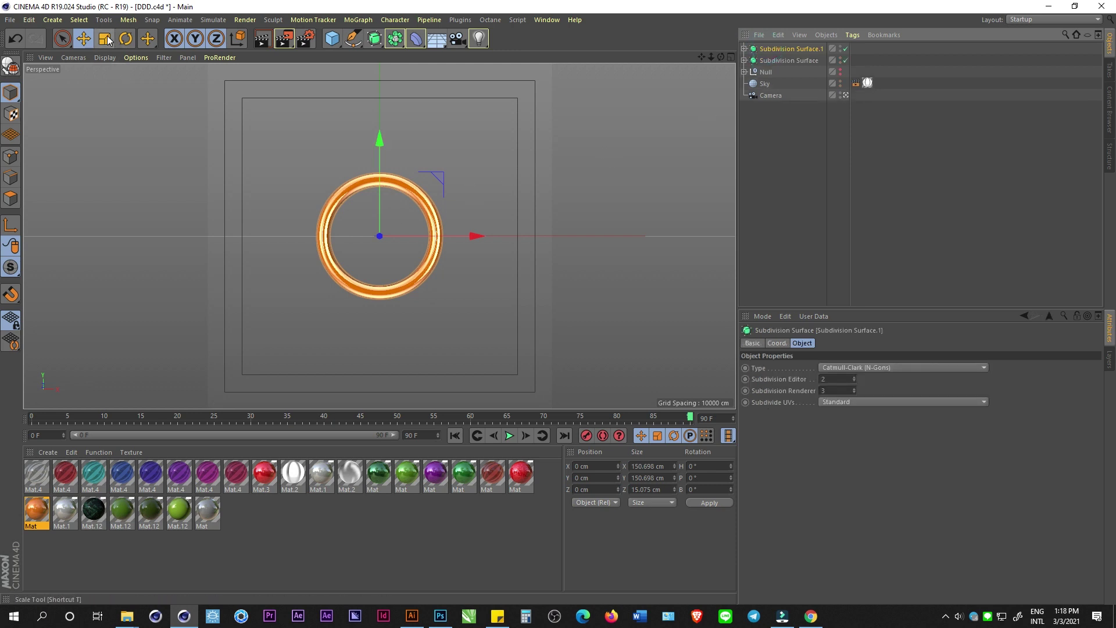
{"action": "left_click_drag", "start_coordinate": [379, 144], "coordinate": [378, 76]}
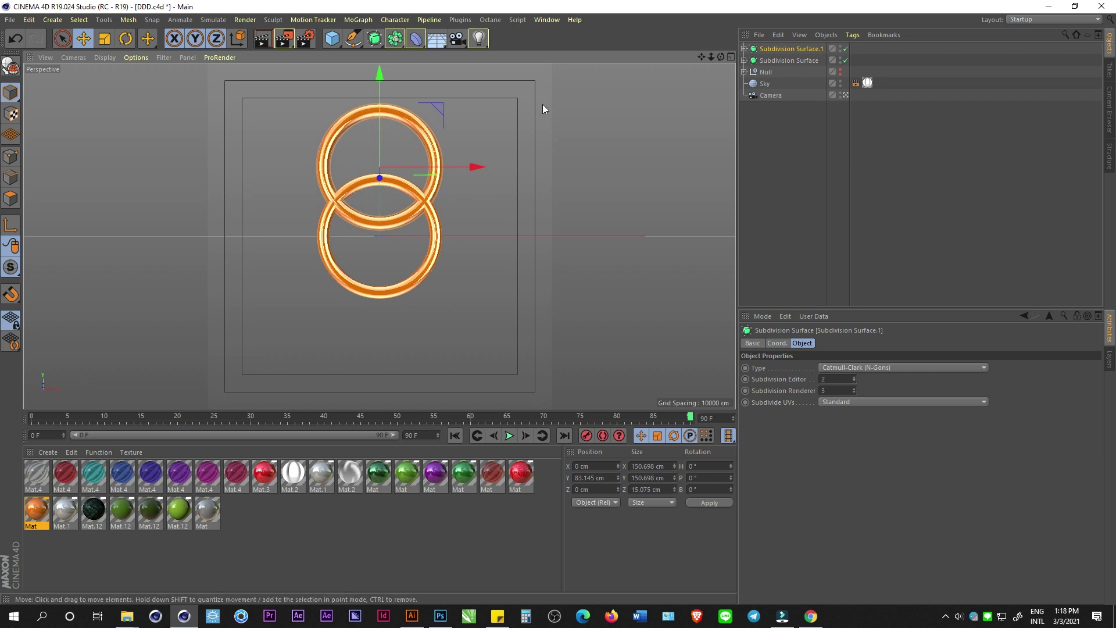
Shrink the upper ring's tube to an inner radius of about 43 cm and an outer radius of about 58 cm.
{"action": "left_click", "coordinate": [744, 48]}
{"action": "left_click", "coordinate": [773, 60]}
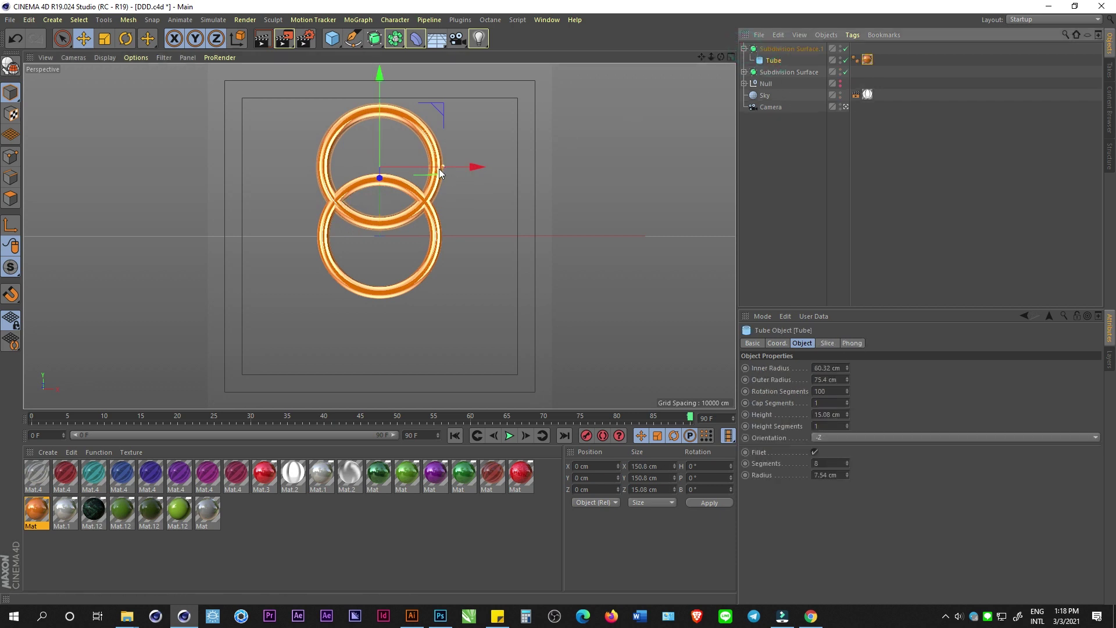
{"action": "left_click", "coordinate": [846, 106]}
{"action": "scroll", "coordinate": [274, 157], "scroll_direction": "up", "scroll_amount": 4}
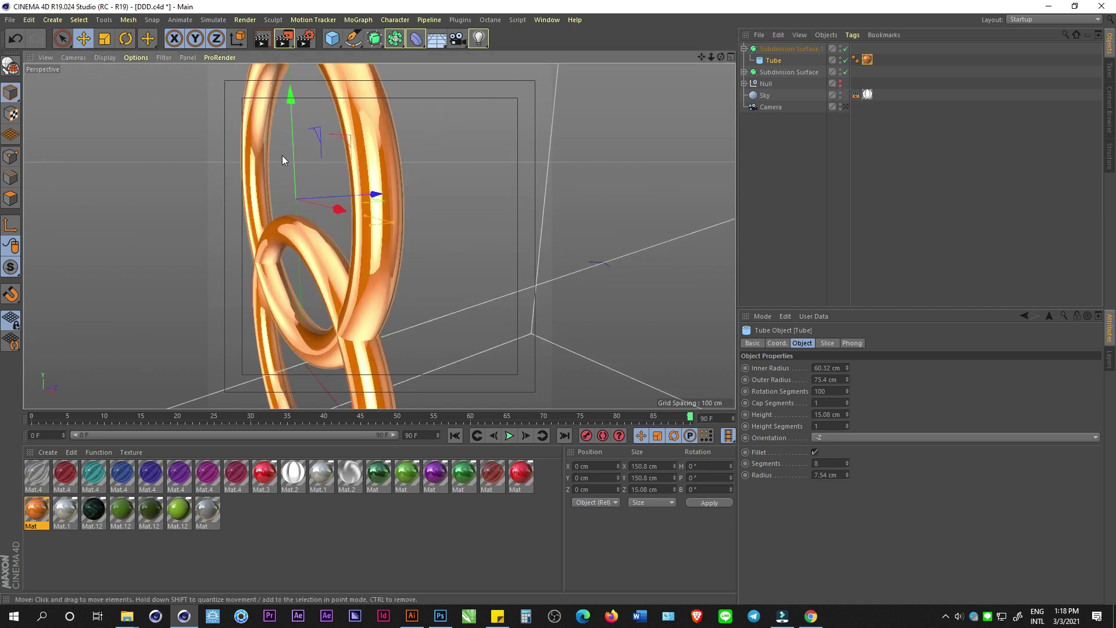
{"action": "mouse_move", "coordinate": [366, 215]}
{"action": "left_mouse_down"}
{"action": "mouse_move", "coordinate": [356, 207]}
{"action": "mouse_move", "coordinate": [393, 222]}
{"action": "mouse_move", "coordinate": [351, 208]}
{"action": "left_mouse_up"}
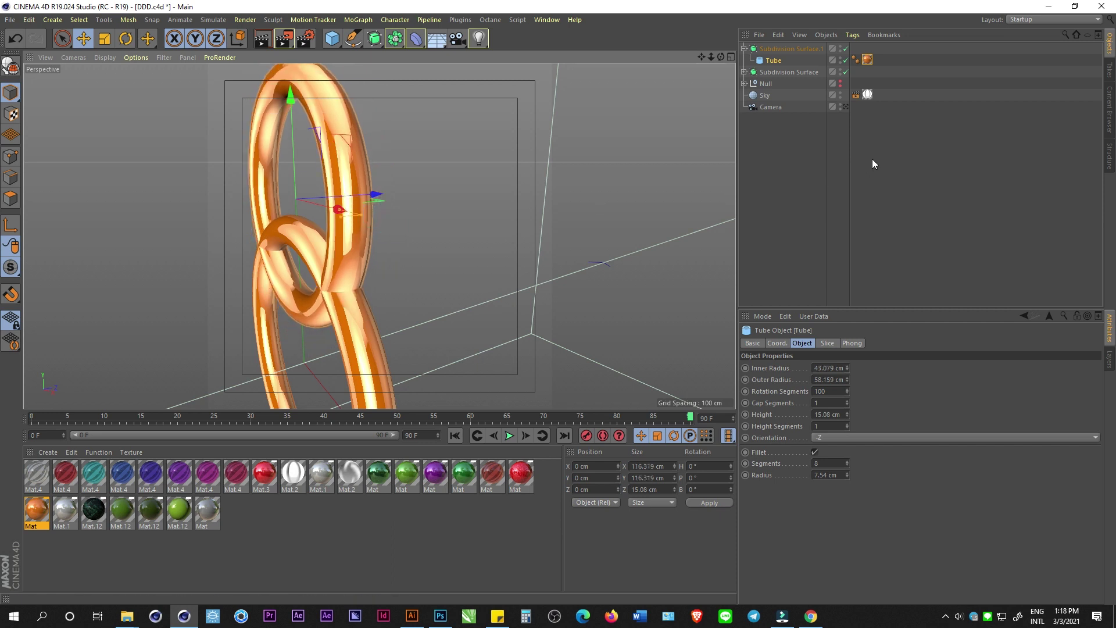
Return to the camera view and raise the smaller ring's tube by about 11 cm on Y.
{"action": "left_click", "coordinate": [845, 107]}
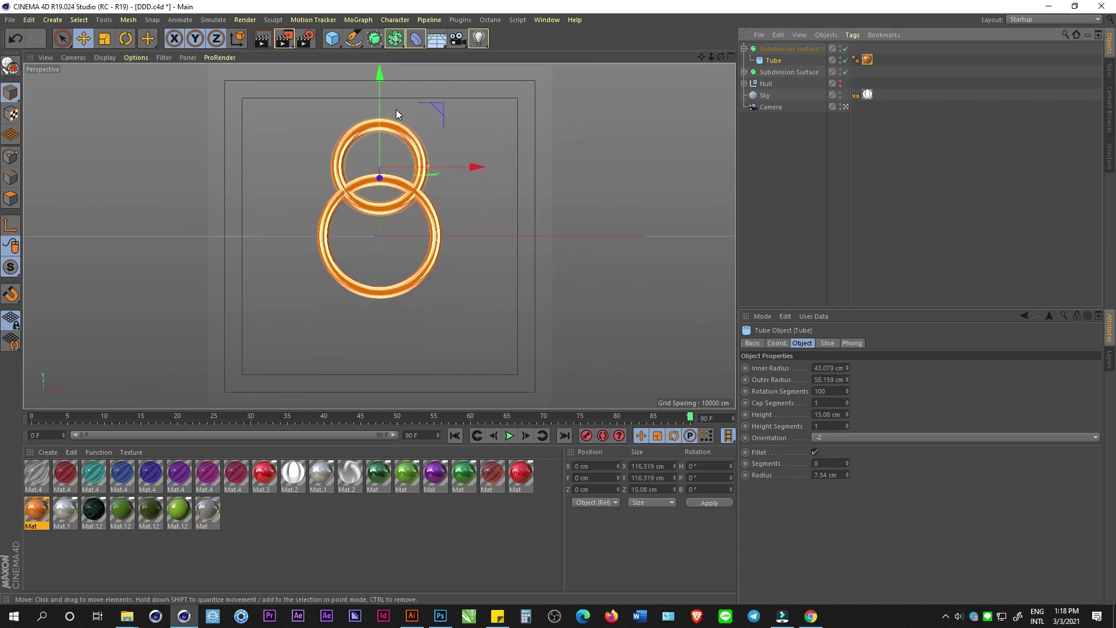
{"action": "left_click_drag", "start_coordinate": [377, 76], "coordinate": [379, 68]}
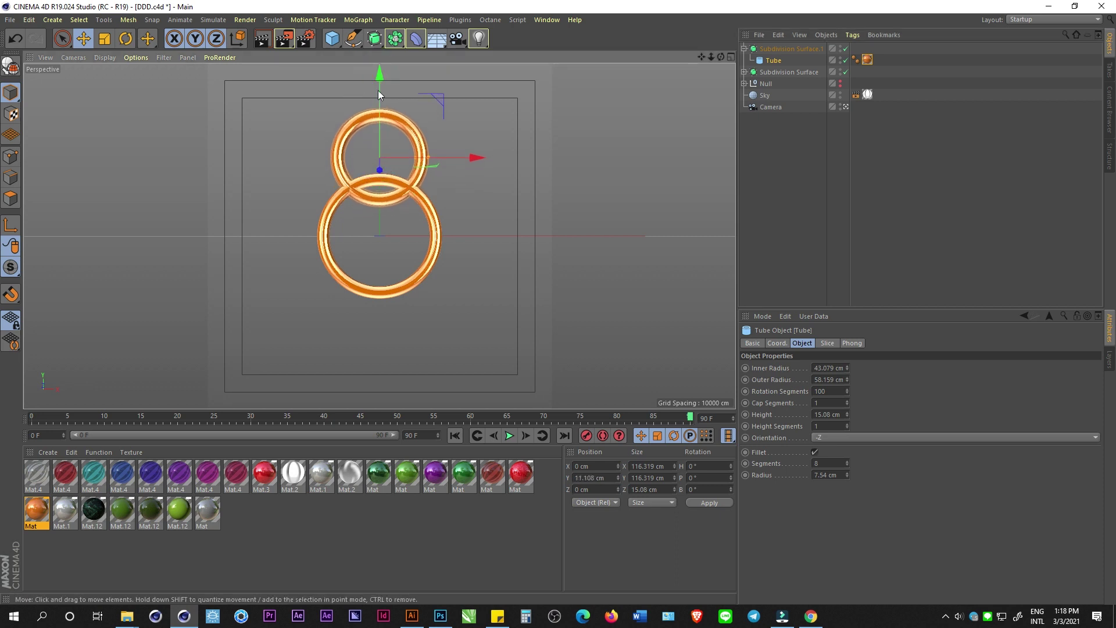
{"action": "left_click", "coordinate": [744, 48]}
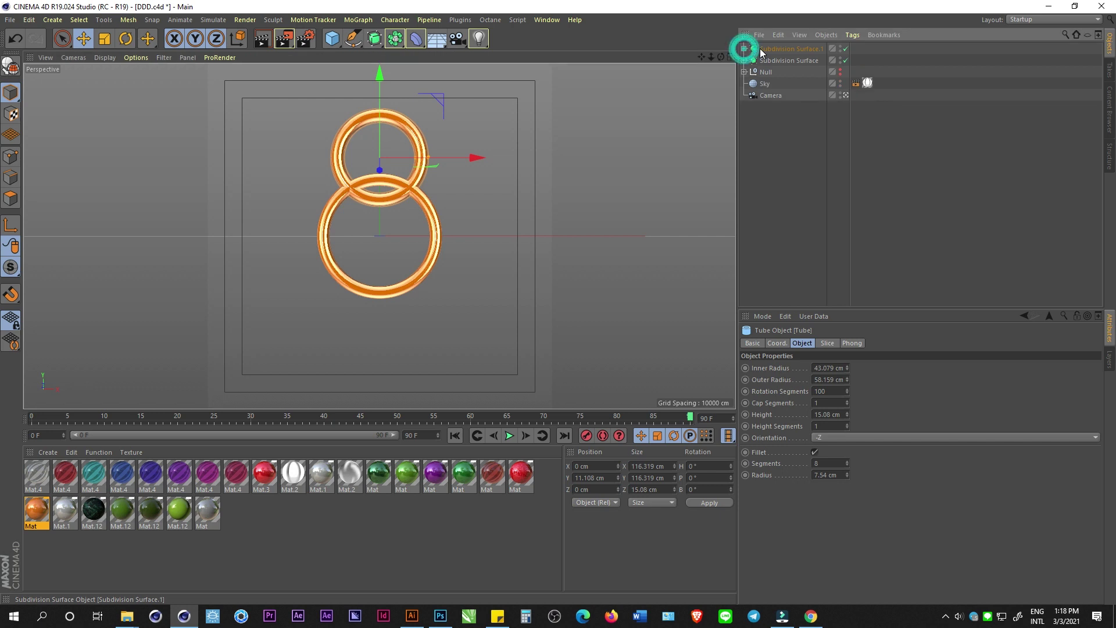
Select both Subdivision Surface rings and move them down together to about 5.8 cm on Y.
{"action": "left_click", "coordinate": [767, 49]}
{"action": "left_click", "coordinate": [768, 61], "text": "ctrl"}
{"action": "left_click_drag", "start_coordinate": [380, 111], "coordinate": [385, 141]}
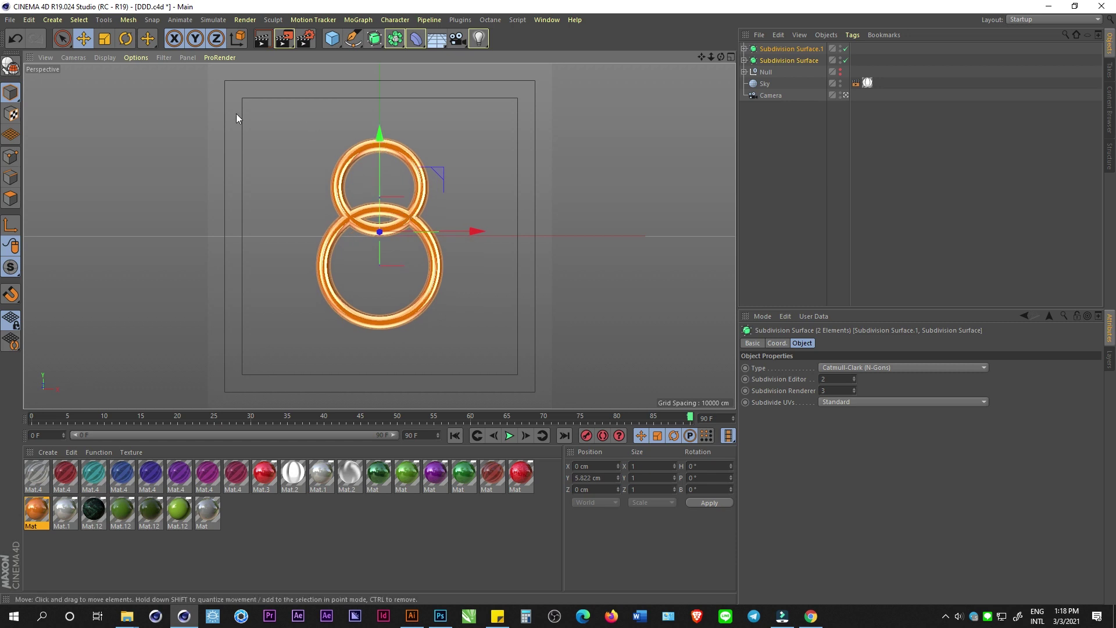
Scale both rings up together until the lower one is about 211 cm across, and deselect them.
{"action": "left_click", "coordinate": [105, 39]}
{"action": "left_click_drag", "start_coordinate": [480, 163], "coordinate": [629, 78]}
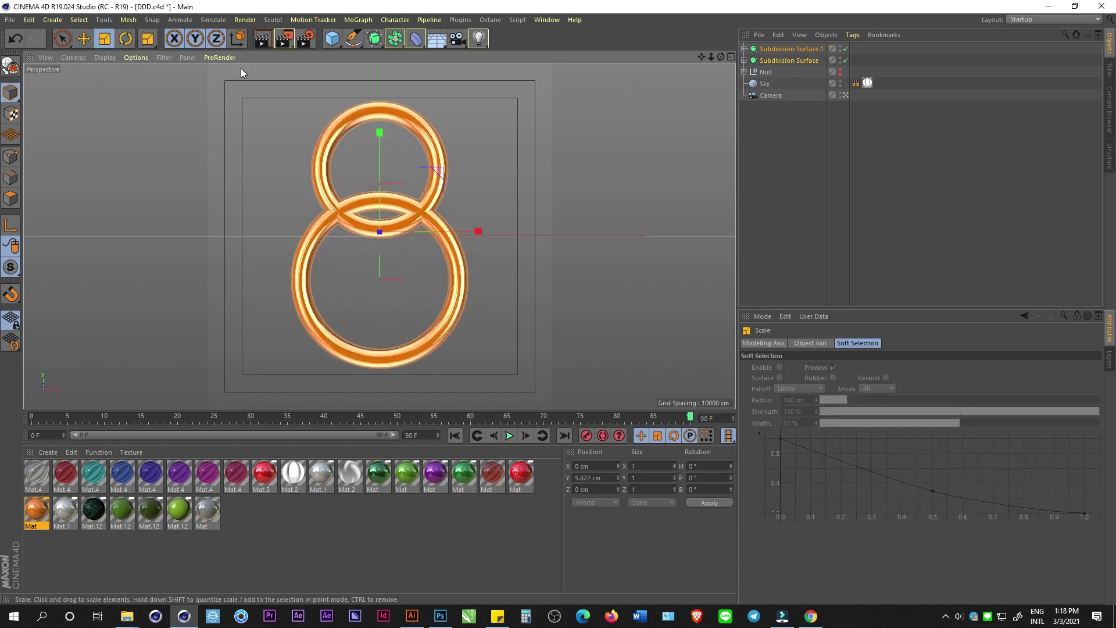
{"action": "left_click", "coordinate": [84, 39]}
{"action": "left_click_drag", "start_coordinate": [381, 134], "coordinate": [382, 135]}
{"action": "left_click", "coordinate": [530, 131]}
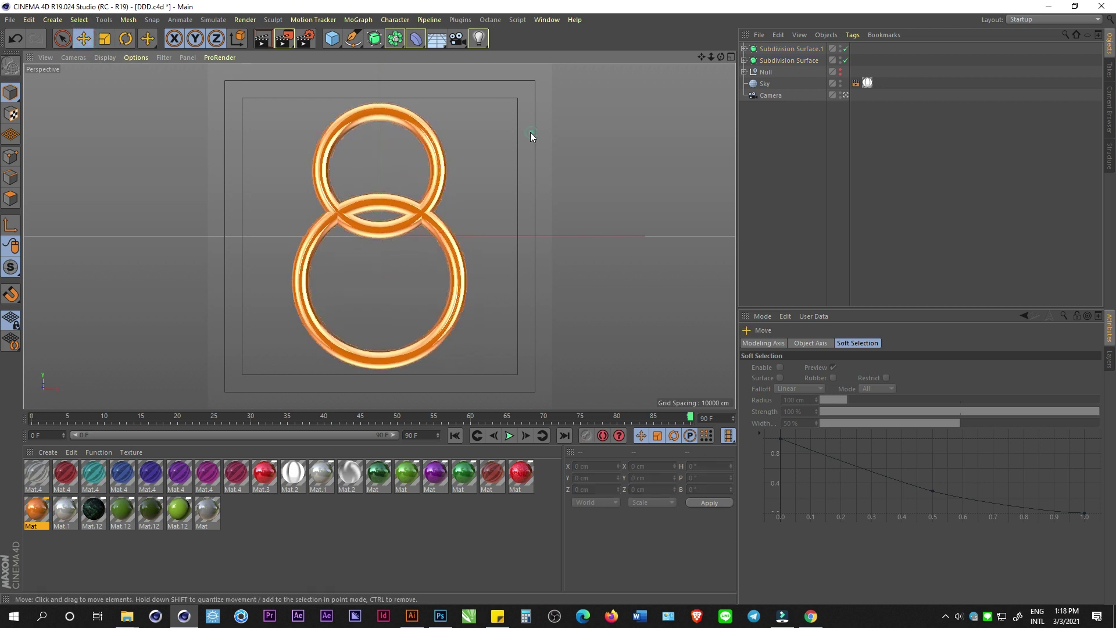
Move the upper ring forward in depth to about -29 cm on Z, in front of the lower ring.
{"action": "left_click", "coordinate": [438, 157]}
{"action": "left_click", "coordinate": [846, 94]}
{"action": "left_click_drag", "start_coordinate": [367, 231], "coordinate": [312, 230]}
{"action": "left_click", "coordinate": [844, 96]}
{"action": "left_click", "coordinate": [844, 95]}
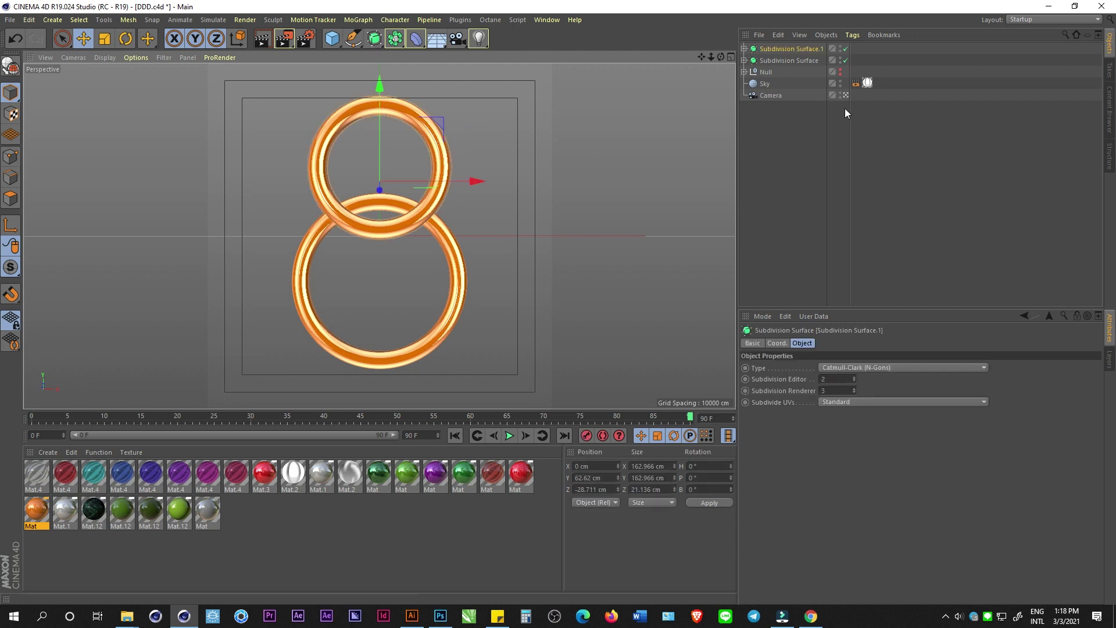
Scale the upper ring's tube down to about 148 cm across, adjusting it against the camera view.
{"action": "left_click", "coordinate": [744, 50]}
{"action": "left_click", "coordinate": [773, 60]}
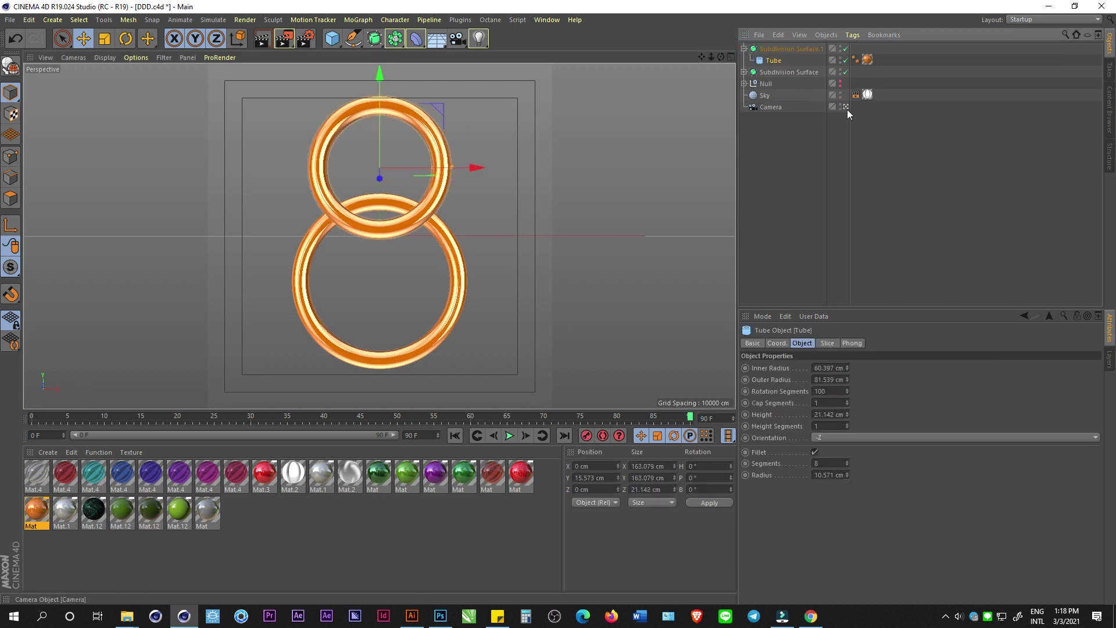
{"action": "key", "text": "o"}
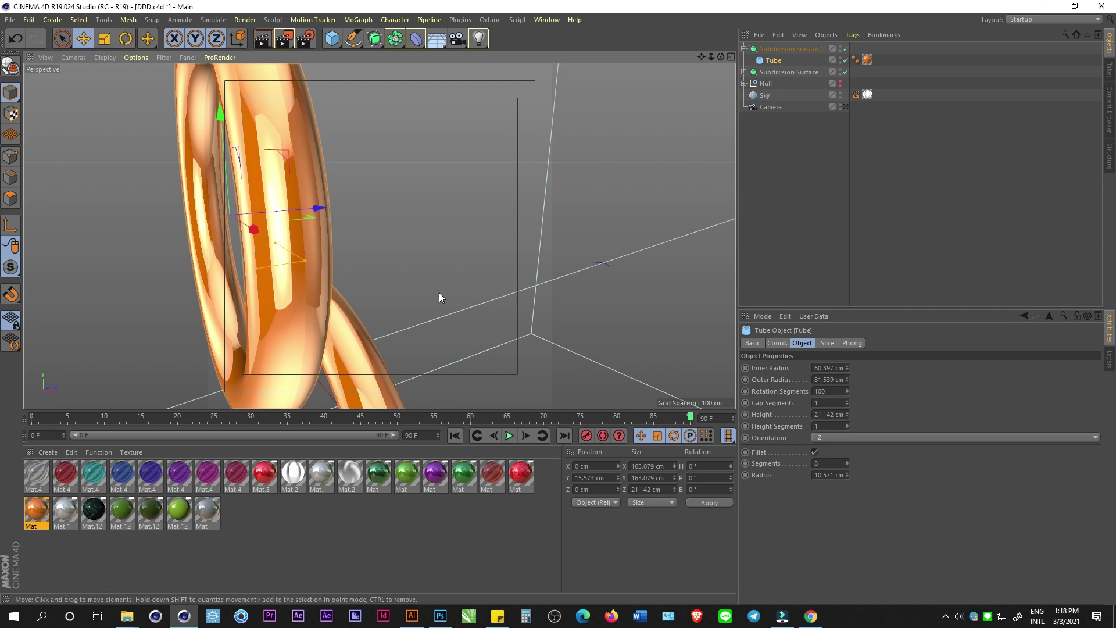
{"action": "left_click", "coordinate": [104, 39]}
{"action": "left_click_drag", "start_coordinate": [417, 140], "coordinate": [297, 146]}
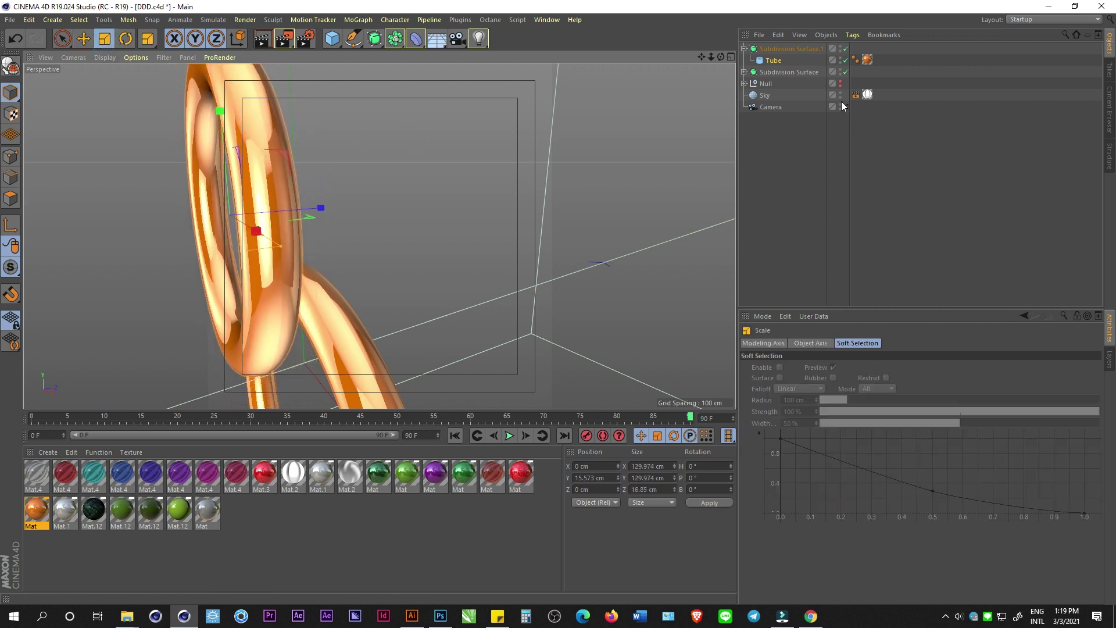
{"action": "left_click", "coordinate": [845, 105]}
{"action": "left_click_drag", "start_coordinate": [480, 139], "coordinate": [547, 122]}
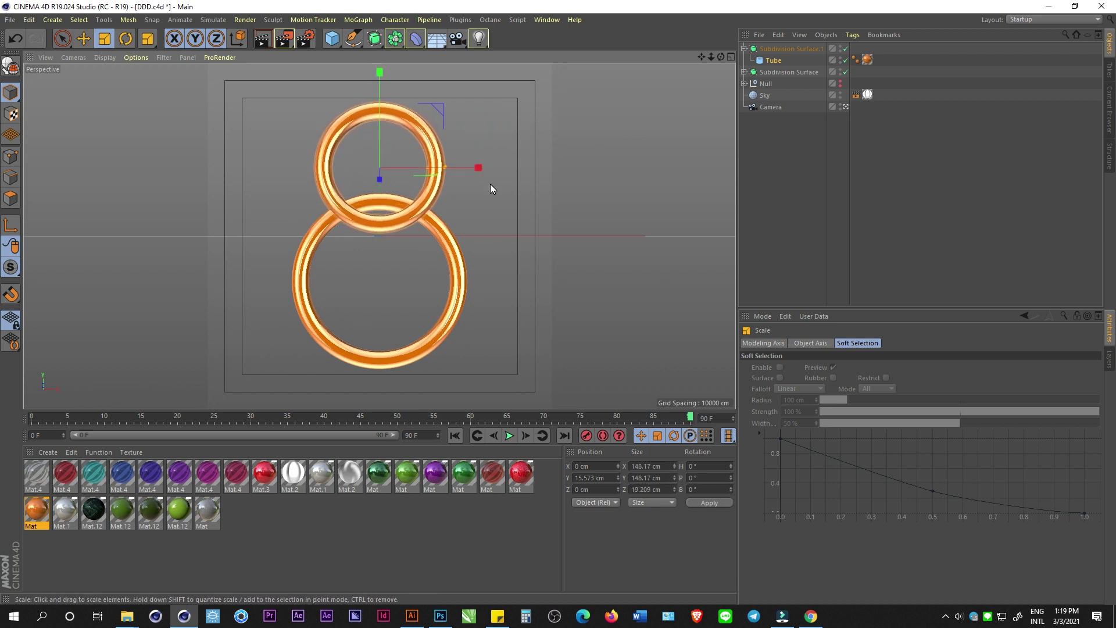
Thicken the lower ring's tube to about 108.4 cm outer radius and 25.2 cm height, and preview the render through the camera.
{"action": "left_click", "coordinate": [457, 291]}
{"action": "left_click", "coordinate": [847, 105]}
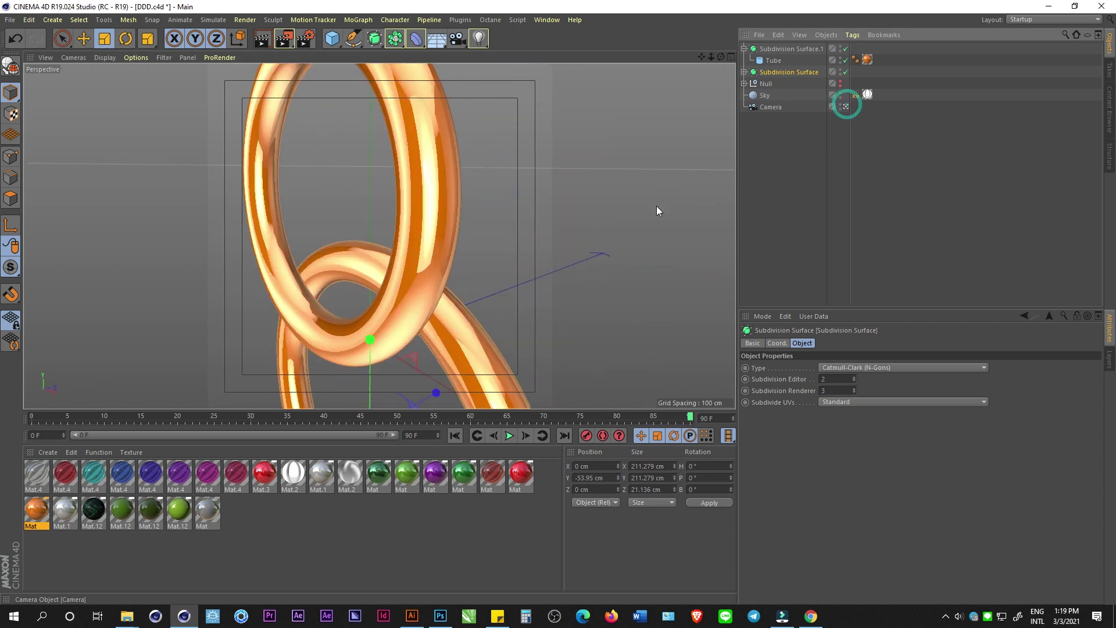
{"action": "scroll", "coordinate": [352, 302], "scroll_direction": "up", "scroll_amount": 5}
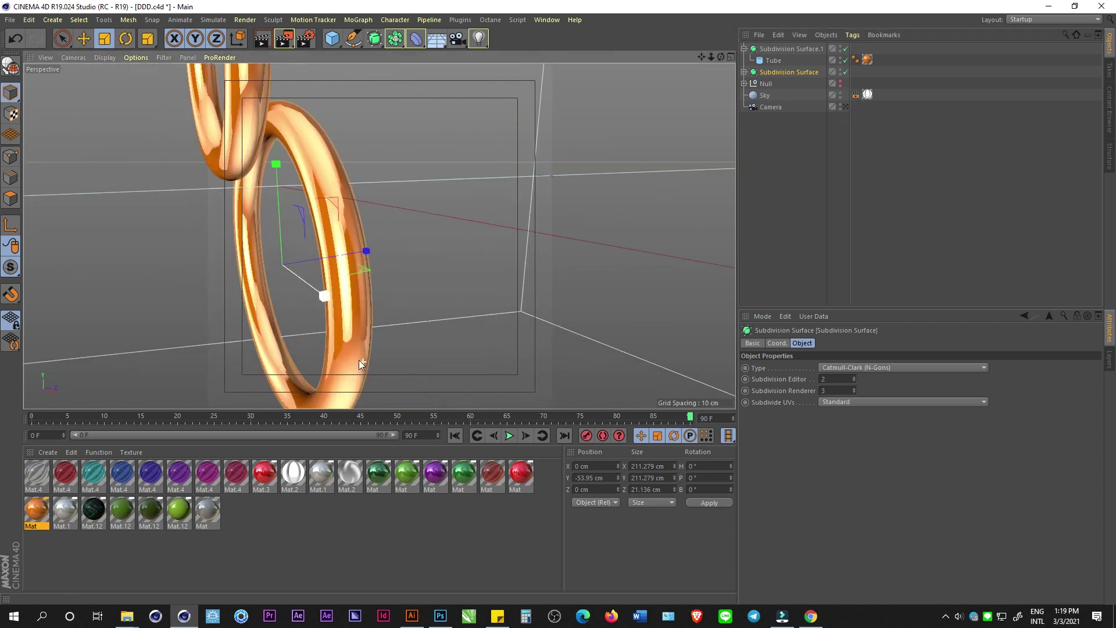
{"action": "left_click", "coordinate": [83, 38]}
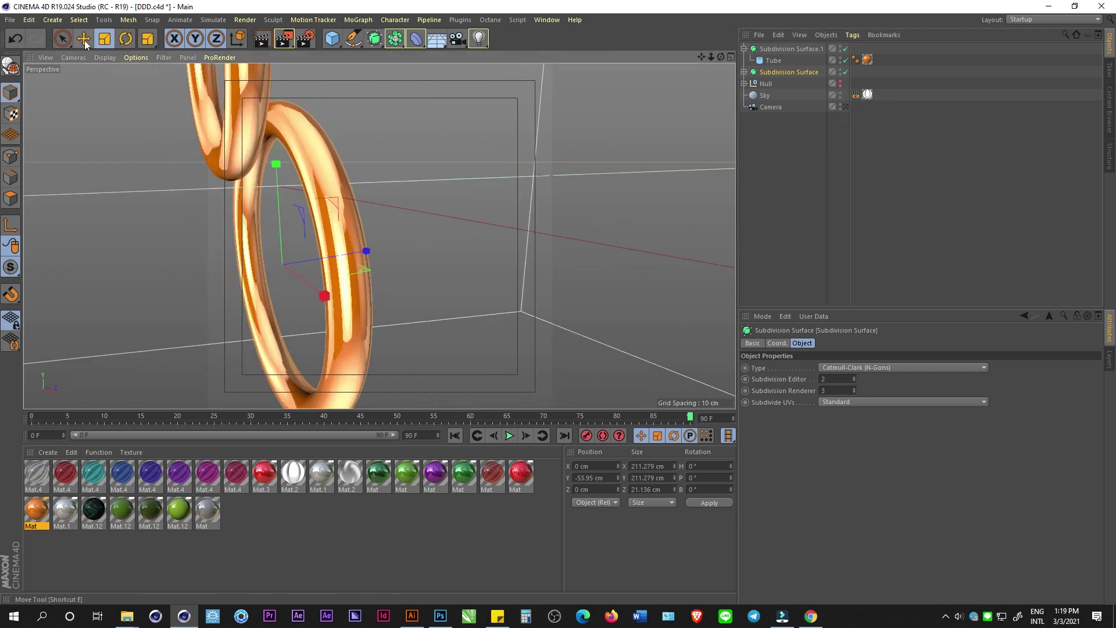
{"action": "left_click", "coordinate": [744, 72]}
{"action": "left_click", "coordinate": [769, 84]}
{"action": "mouse_move", "coordinate": [358, 319]}
{"action": "left_mouse_down"}
{"action": "mouse_move", "coordinate": [353, 336]}
{"action": "mouse_move", "coordinate": [337, 331]}
{"action": "mouse_move", "coordinate": [343, 310]}
{"action": "left_mouse_up"}
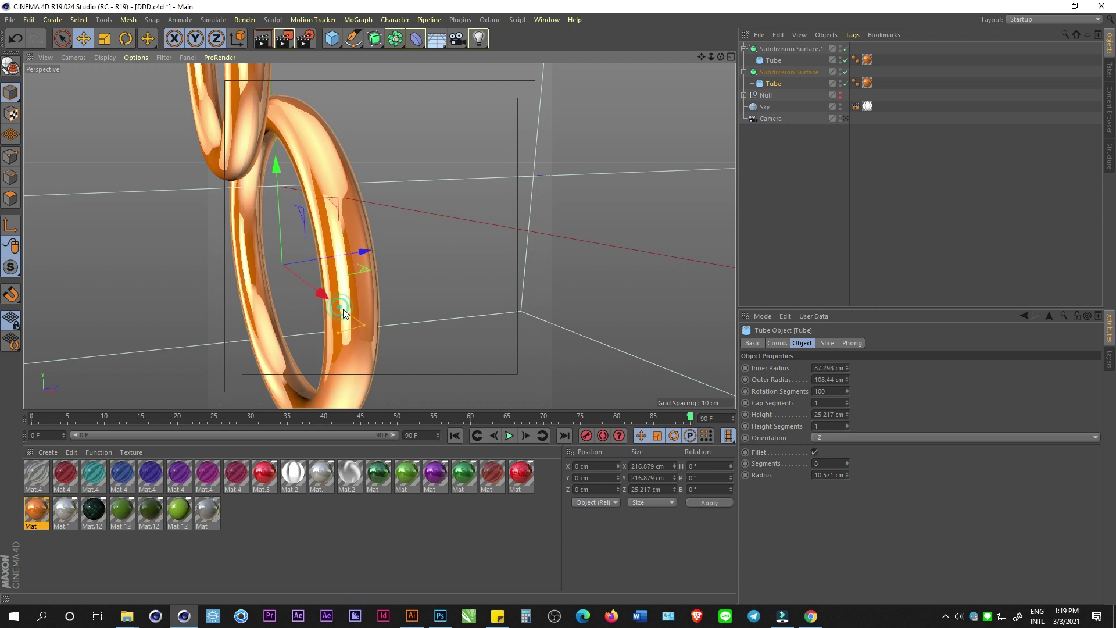
{"action": "left_click", "coordinate": [846, 118]}
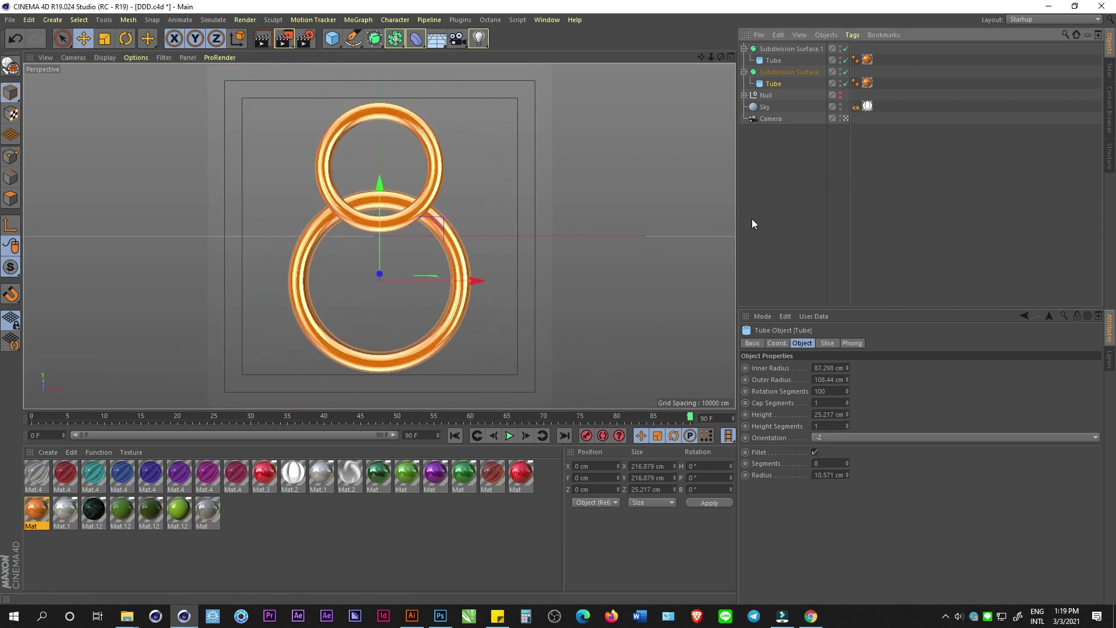
{"action": "left_click", "coordinate": [602, 190]}
{"action": "left_click", "coordinate": [262, 39]}
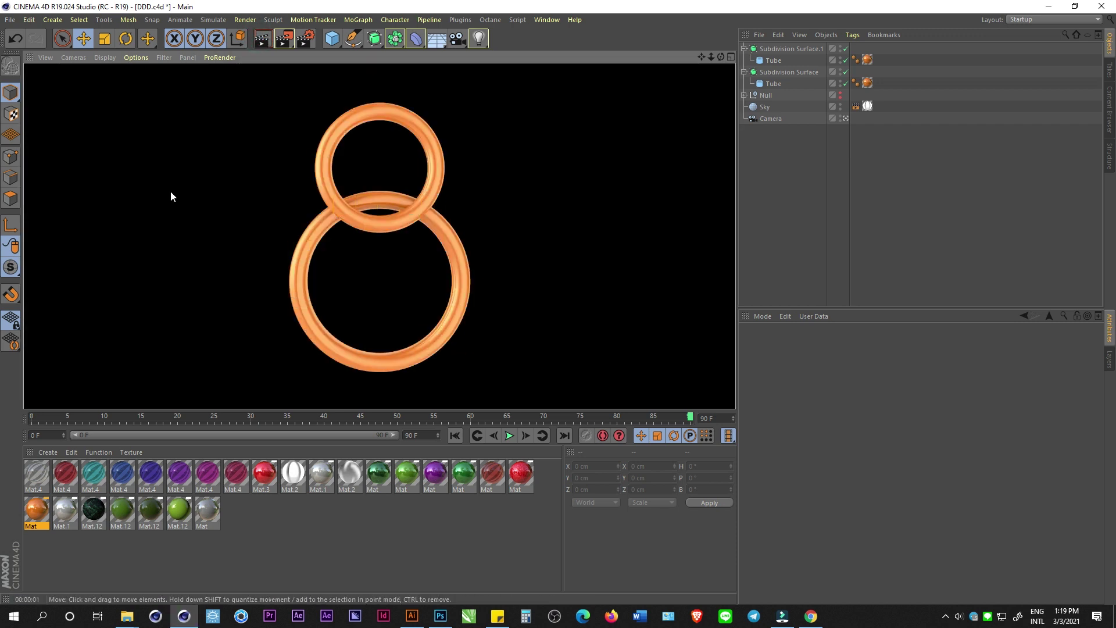
Shift the orange ring material's base colour to a golden yellow with a hue of 41°.
{"action": "double_click", "coordinate": [40, 507]}
{"action": "left_click_drag", "start_coordinate": [282, 79], "coordinate": [641, 84]}
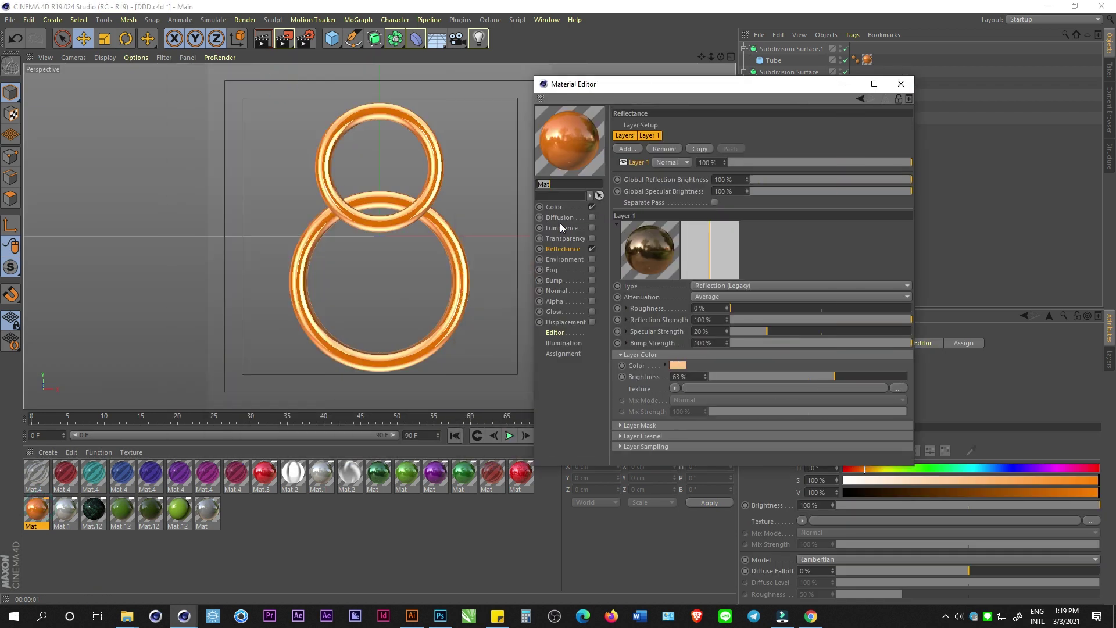
{"action": "left_click", "coordinate": [554, 207]}
{"action": "left_click_drag", "start_coordinate": [734, 157], "coordinate": [737, 158]}
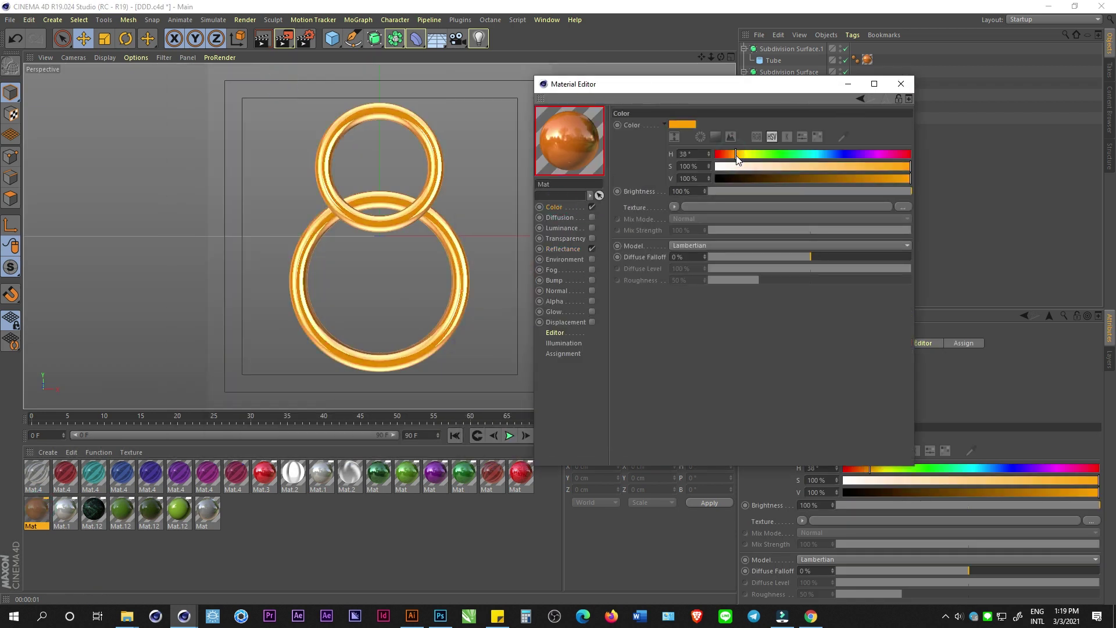
Set the hue of the material's reflectance layer colour to 41° and preview the render.
{"action": "left_click", "coordinate": [563, 247]}
{"action": "left_click", "coordinate": [676, 365]}
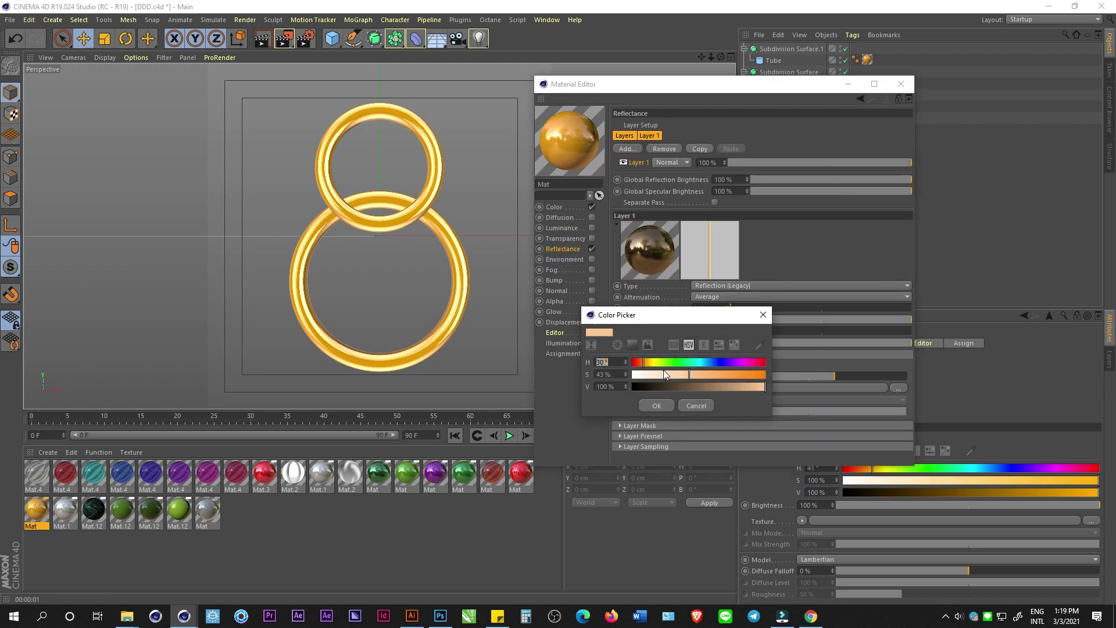
{"action": "left_click_drag", "start_coordinate": [644, 368], "coordinate": [648, 366]}
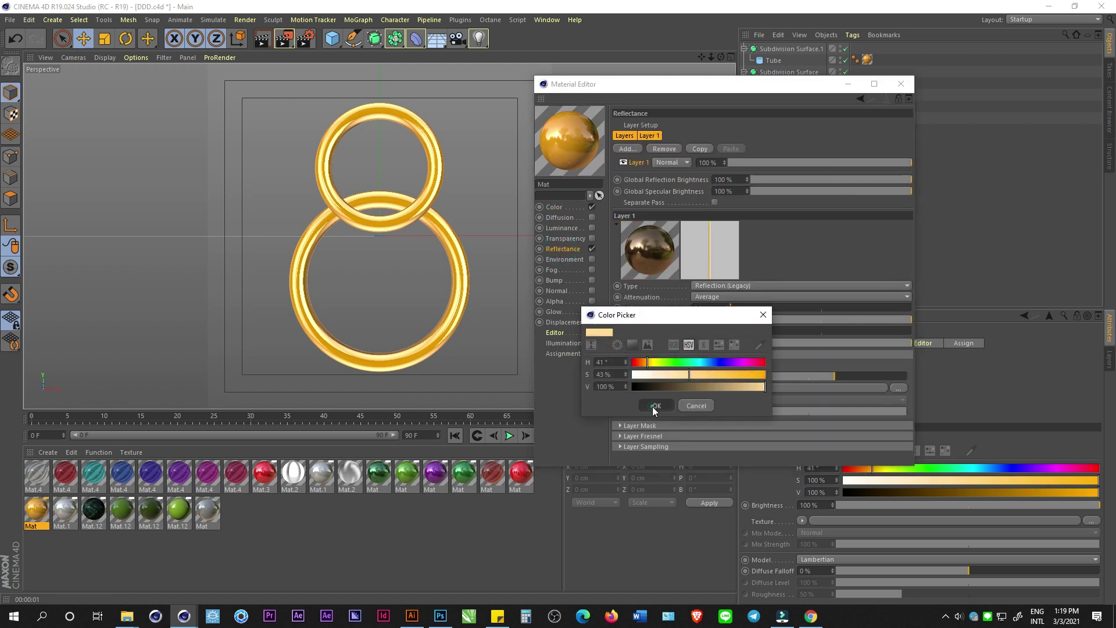
{"action": "left_click", "coordinate": [654, 406]}
{"action": "left_click", "coordinate": [899, 85]}
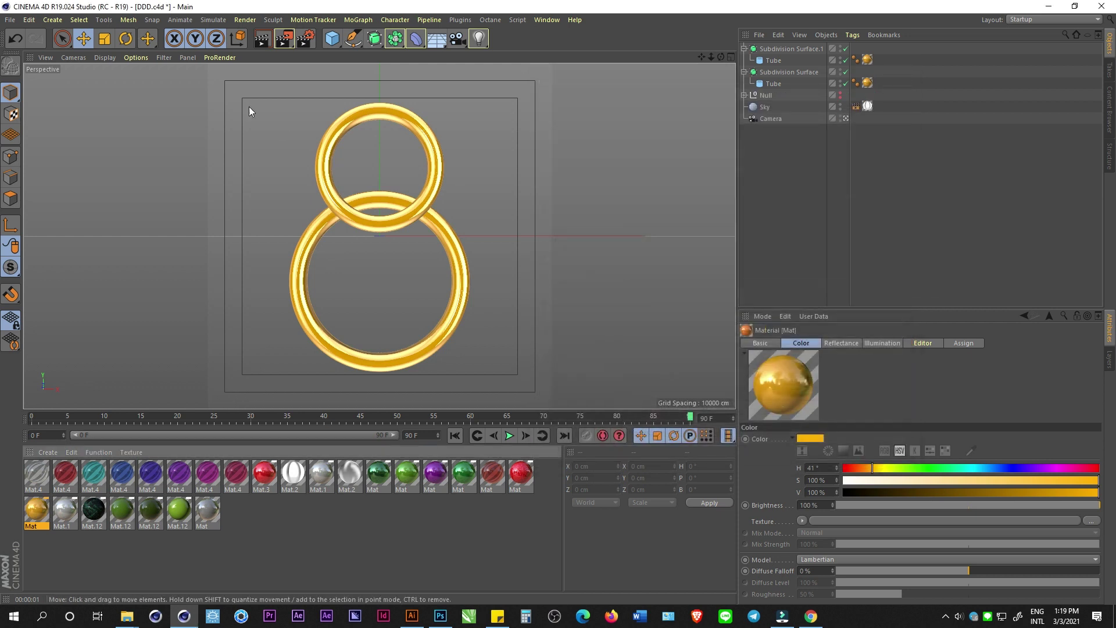
{"action": "left_click", "coordinate": [263, 40]}
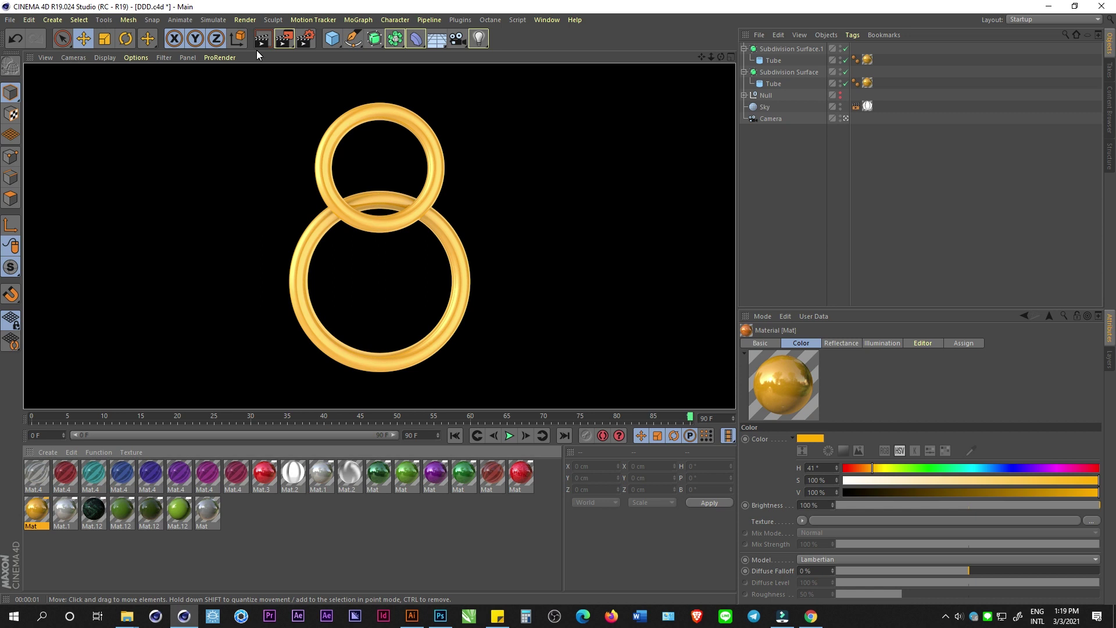
Set the render output file to "8 march" in the Downloads folder.
{"action": "left_click", "coordinate": [305, 38]}
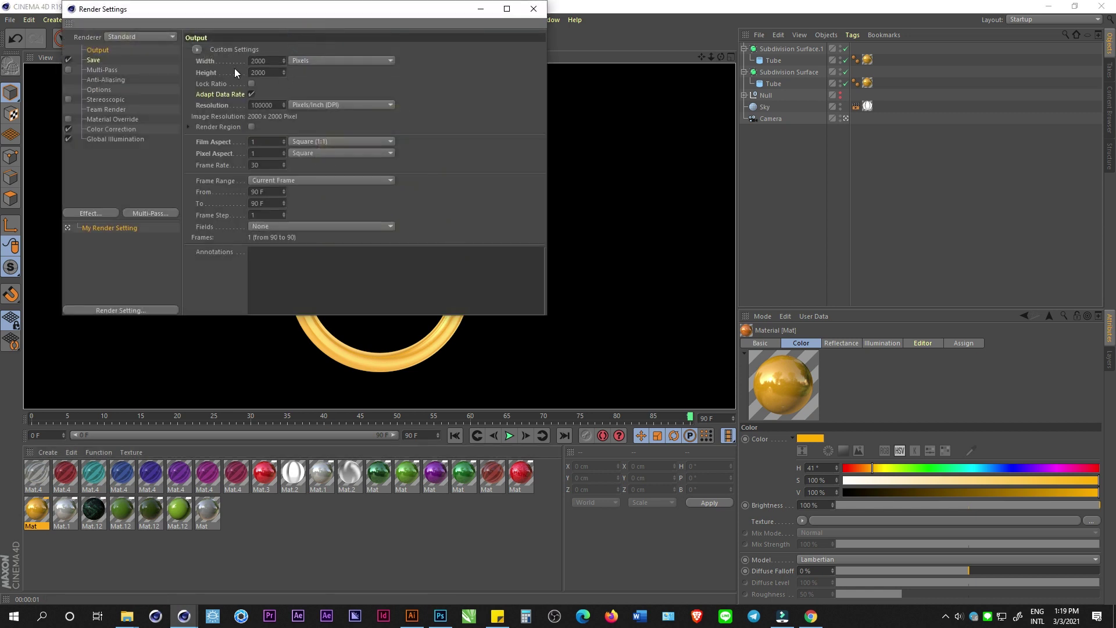
{"action": "left_click", "coordinate": [94, 60]}
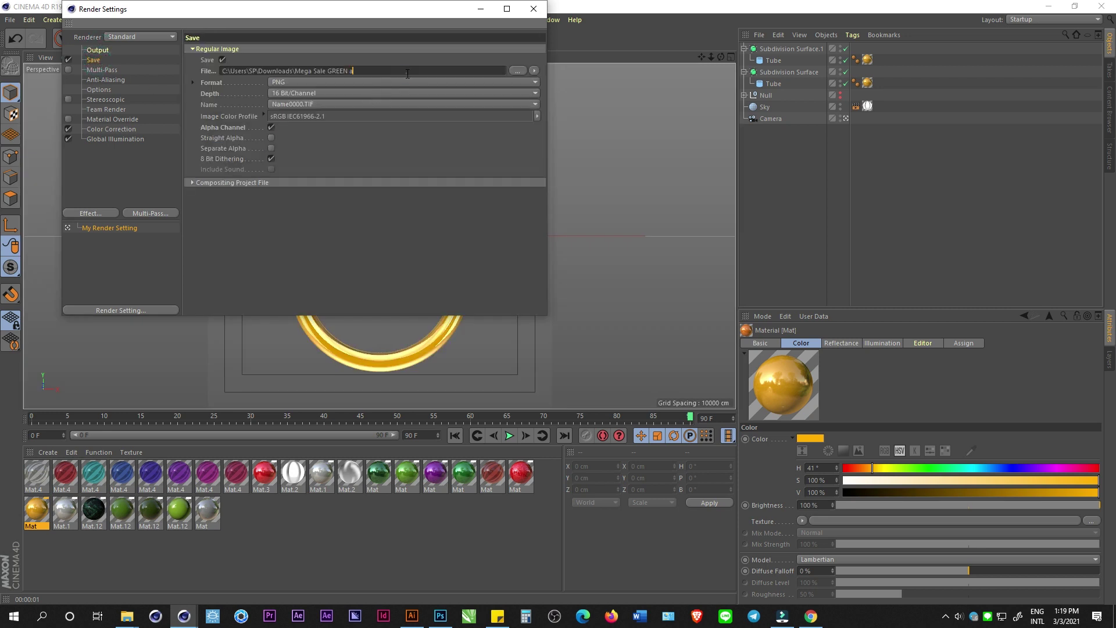
{"action": "left_click", "coordinate": [517, 70]}
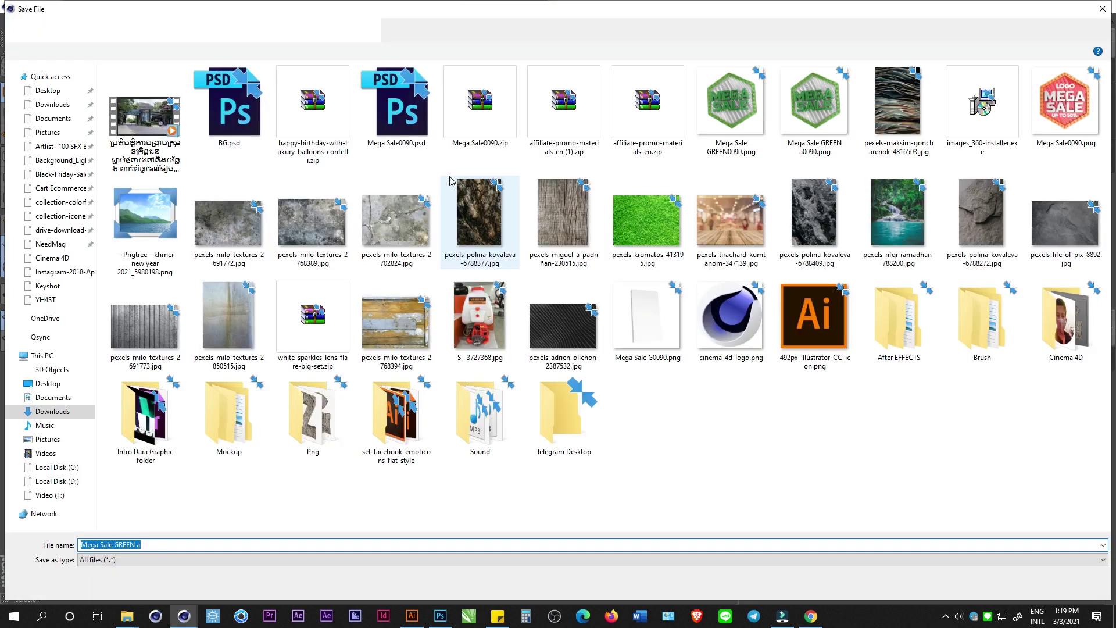
{"action": "type", "text": "8 mar"}
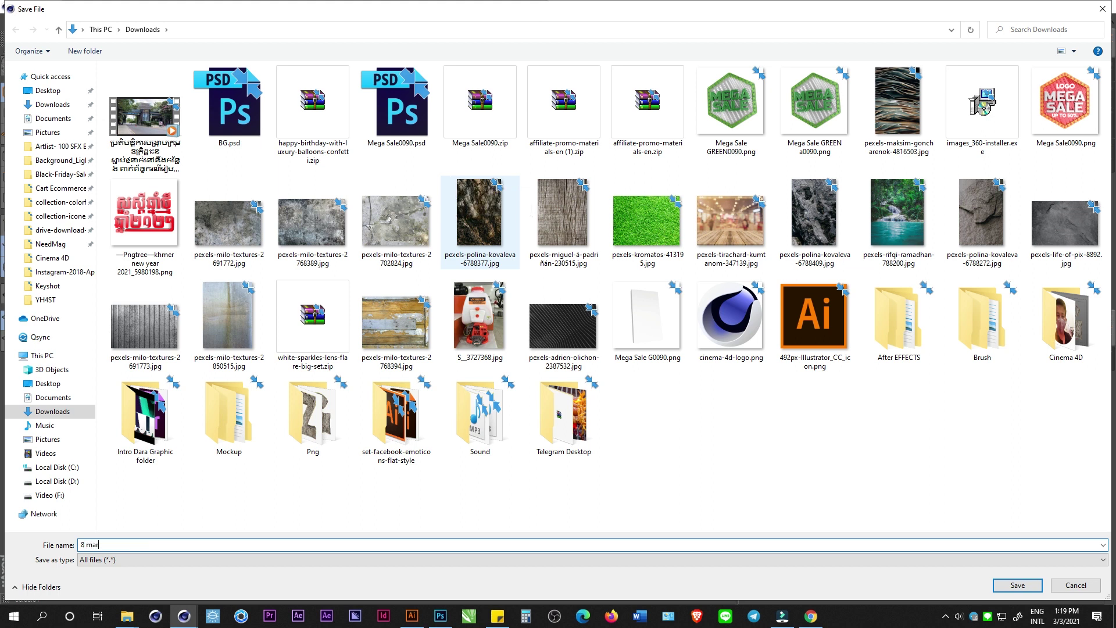
{"action": "type", "text": "ch"}
{"action": "key", "text": "Return"}
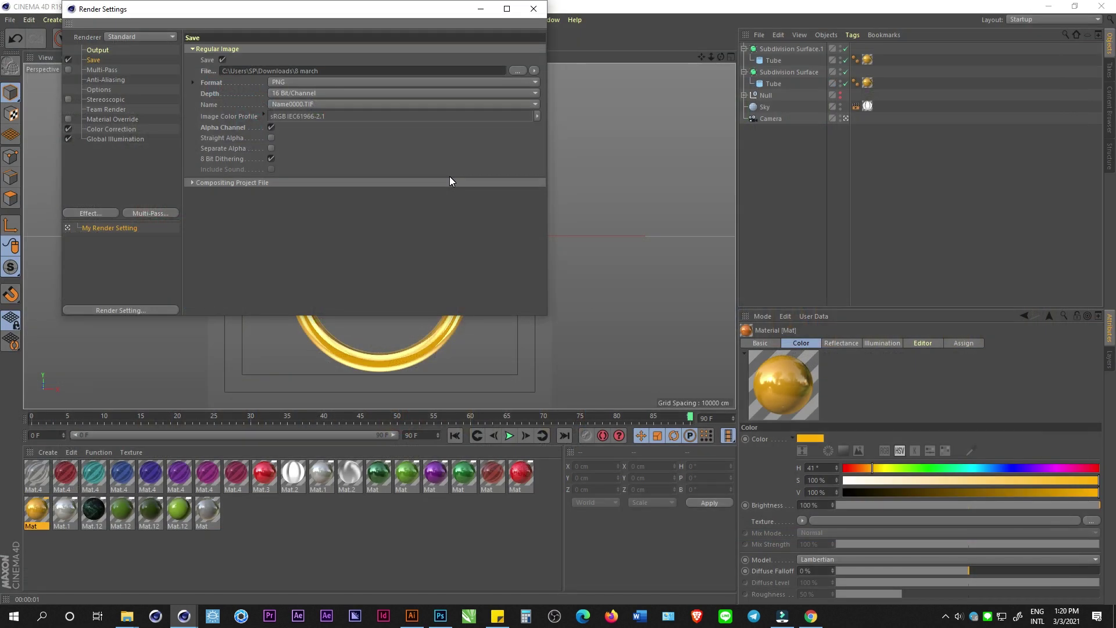
{"action": "left_click", "coordinate": [533, 9]}
Render the number 8 to the Picture Viewer, check the finished image and close the viewer.
{"action": "left_click", "coordinate": [284, 39]}
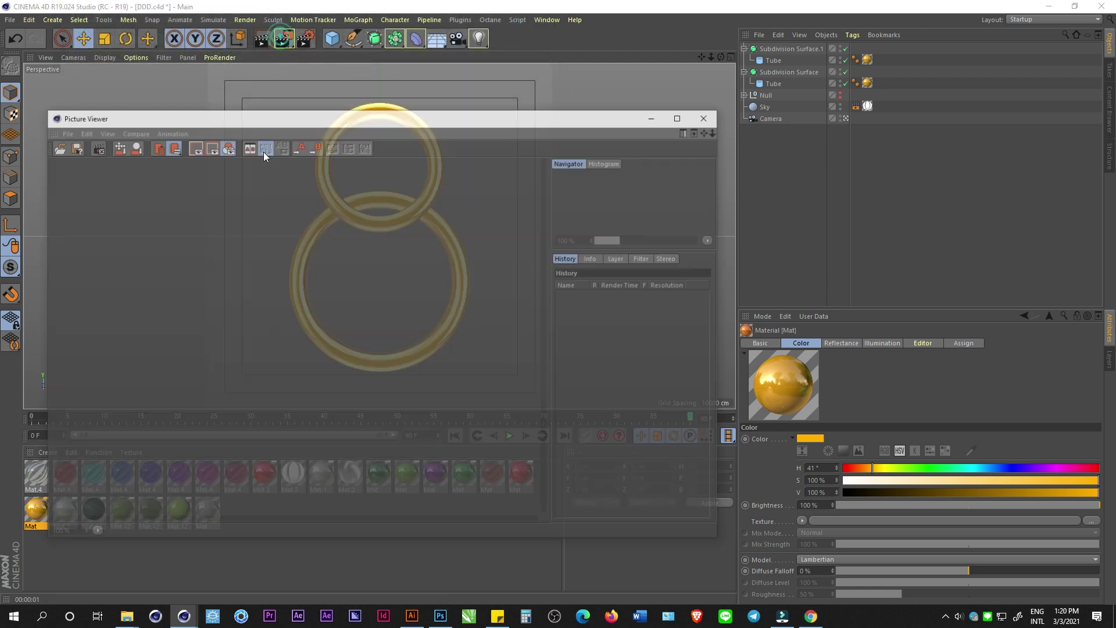
{"action": "scroll", "coordinate": [325, 285], "scroll_direction": "down", "scroll_amount": 5}
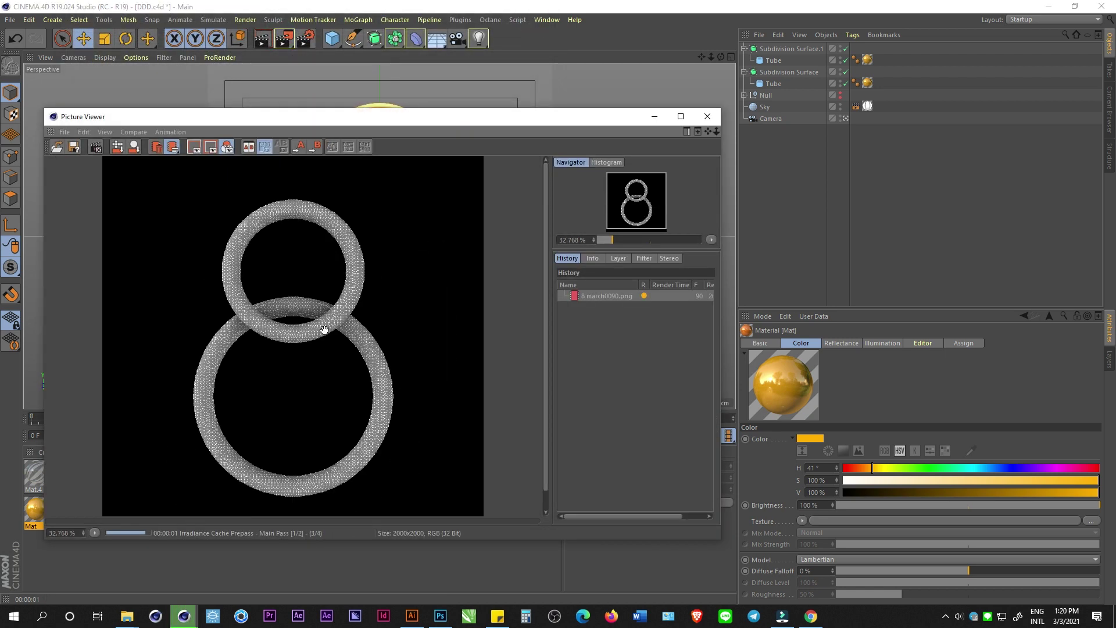
{"action": "scroll", "coordinate": [318, 367], "scroll_direction": "down", "scroll_amount": 1}
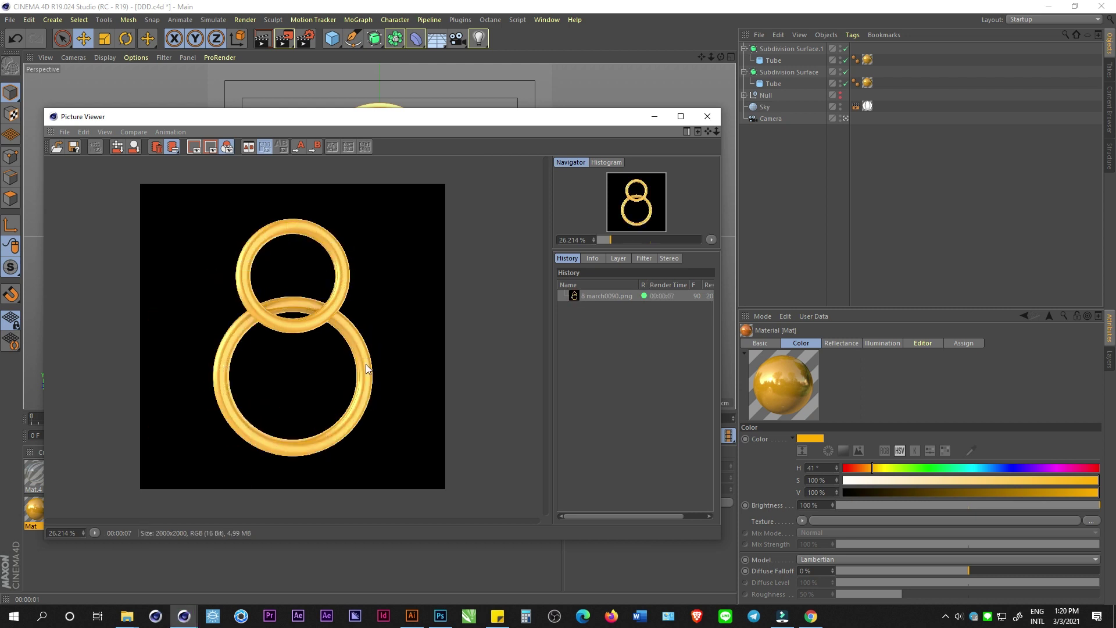
{"action": "left_click", "coordinate": [704, 117]}
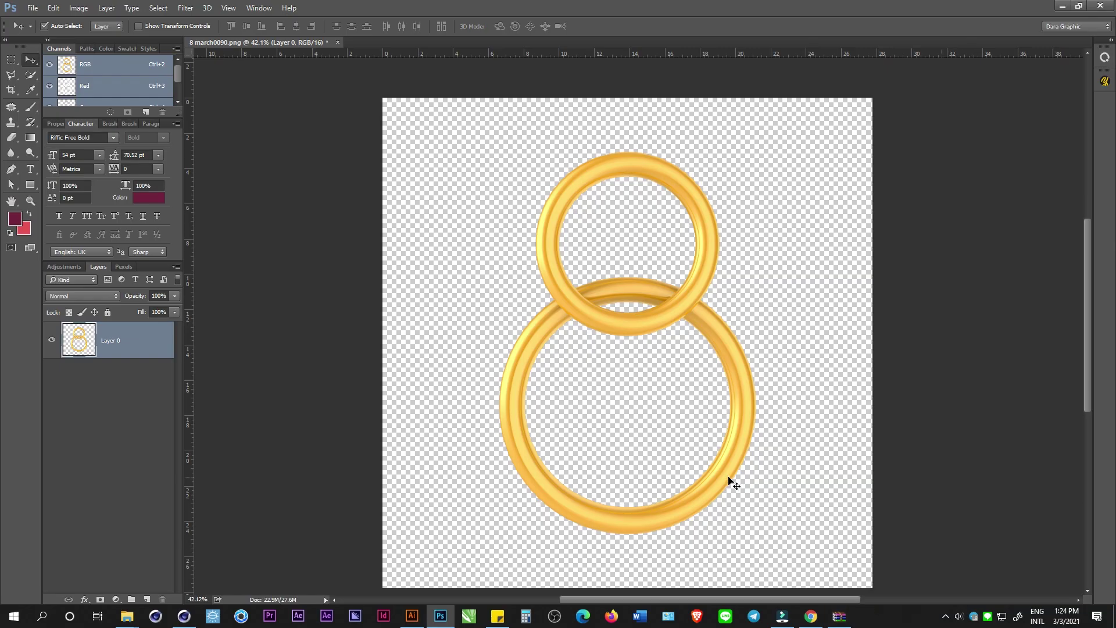
Bring the flower bouquet from Illustrator into the rendered number 8 document in Photoshop as a vector smart object.
{"action": "key", "text": "alt+Tab"}
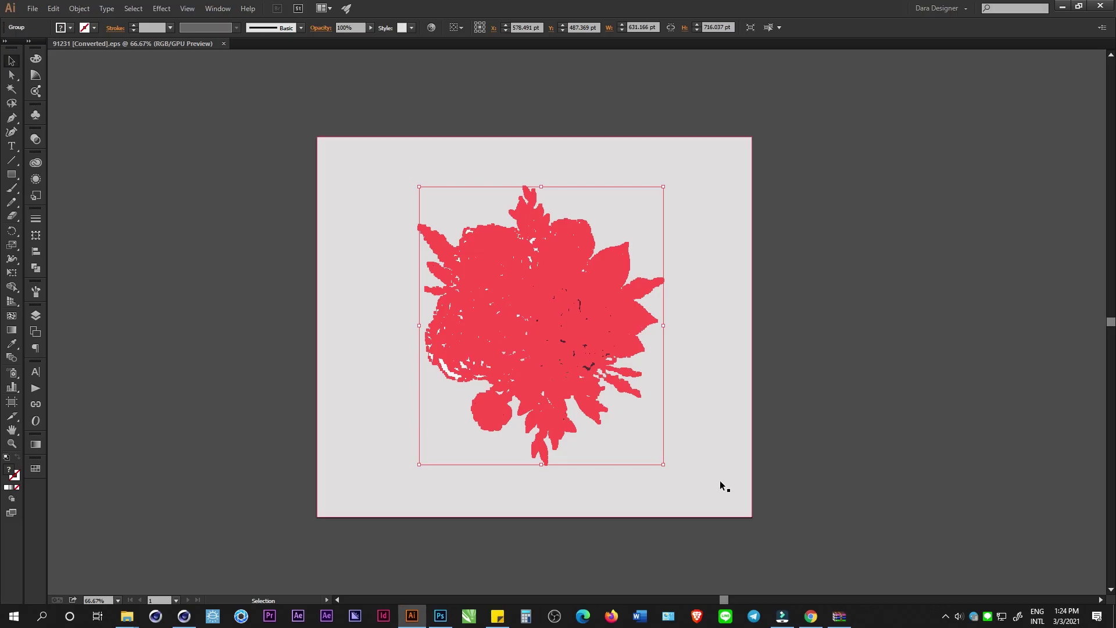
{"action": "left_click_drag", "start_coordinate": [514, 318], "coordinate": [554, 372]}
{"action": "key", "text": "alt+Tab"}
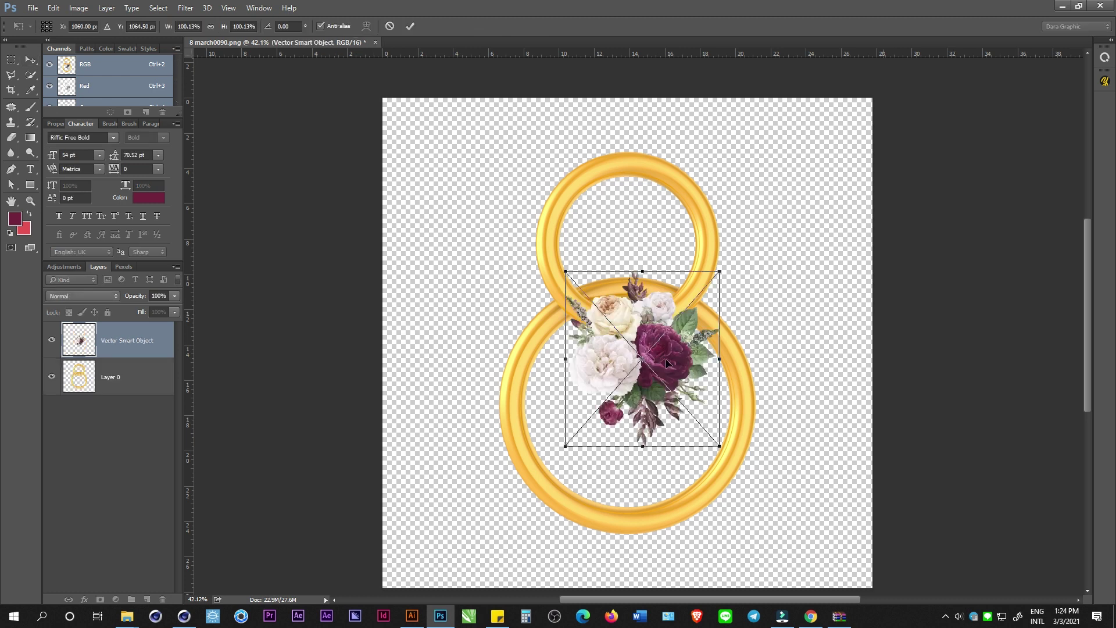
Place the bouquet over the right side where the two rings meet, scaled down to about 72%.
{"action": "left_click_drag", "start_coordinate": [679, 360], "coordinate": [759, 296]}
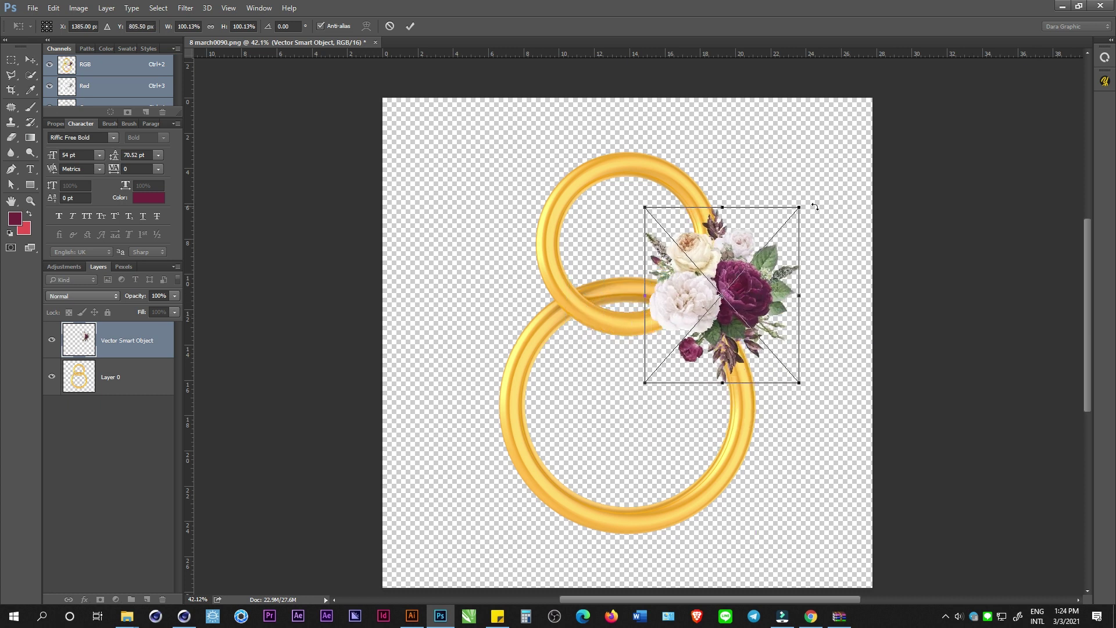
{"action": "left_click_drag", "start_coordinate": [800, 209], "coordinate": [781, 227]}
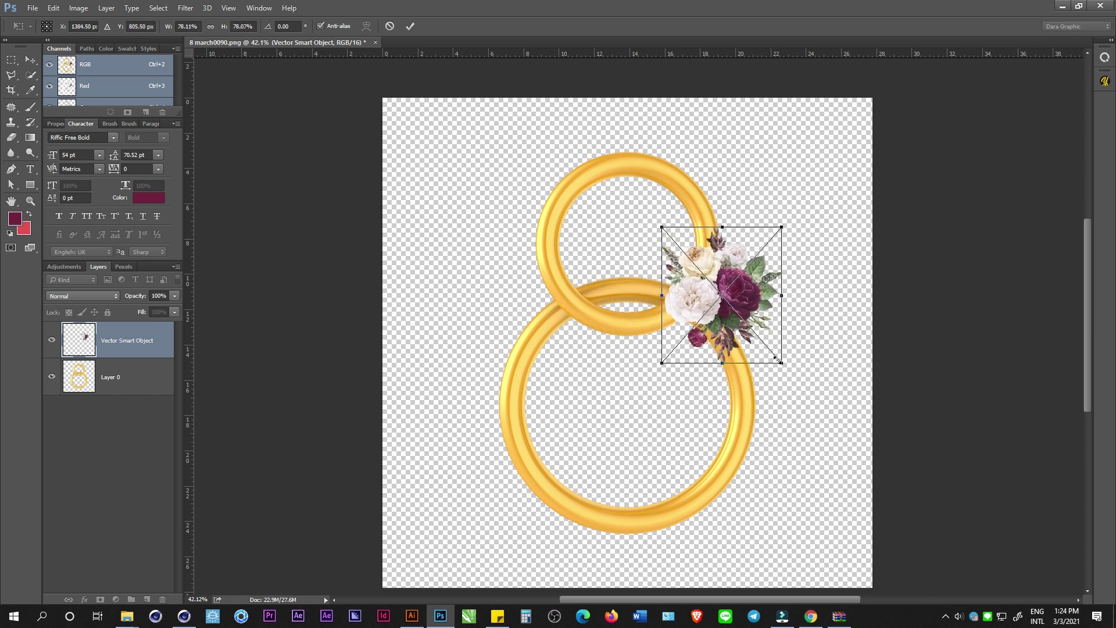
{"action": "left_click_drag", "start_coordinate": [781, 361], "coordinate": [777, 357]}
{"action": "key", "text": "Return"}
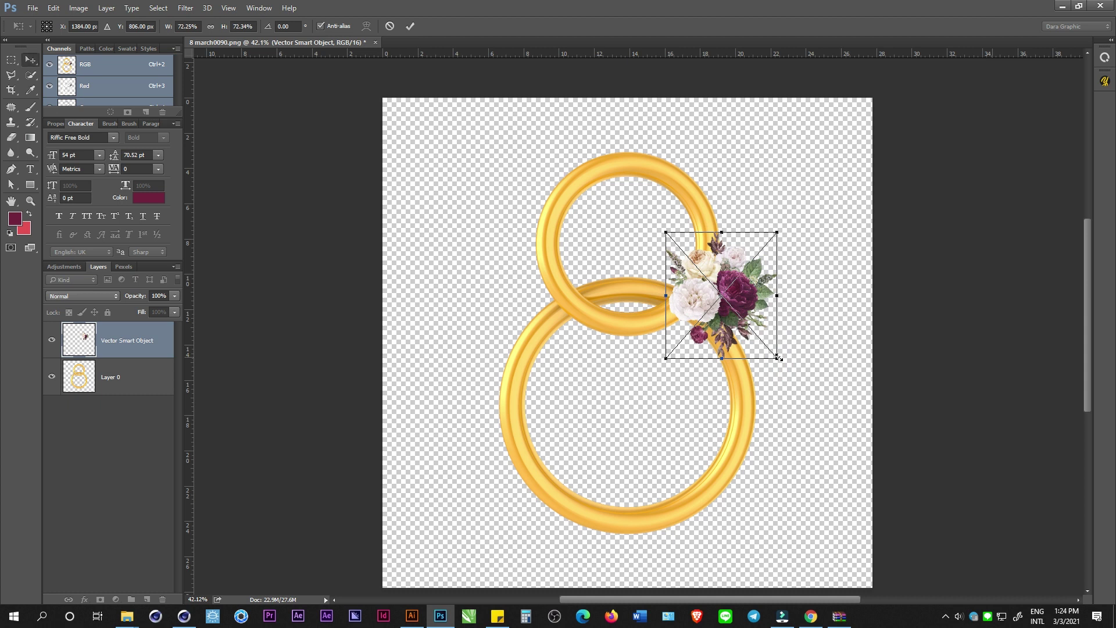
Duplicate the bouquet layer and flip the copy horizontally.
{"action": "left_click_drag", "start_coordinate": [123, 347], "coordinate": [147, 600]}
{"action": "key", "text": "ctrl+t"}
{"action": "right_click", "coordinate": [721, 290]}
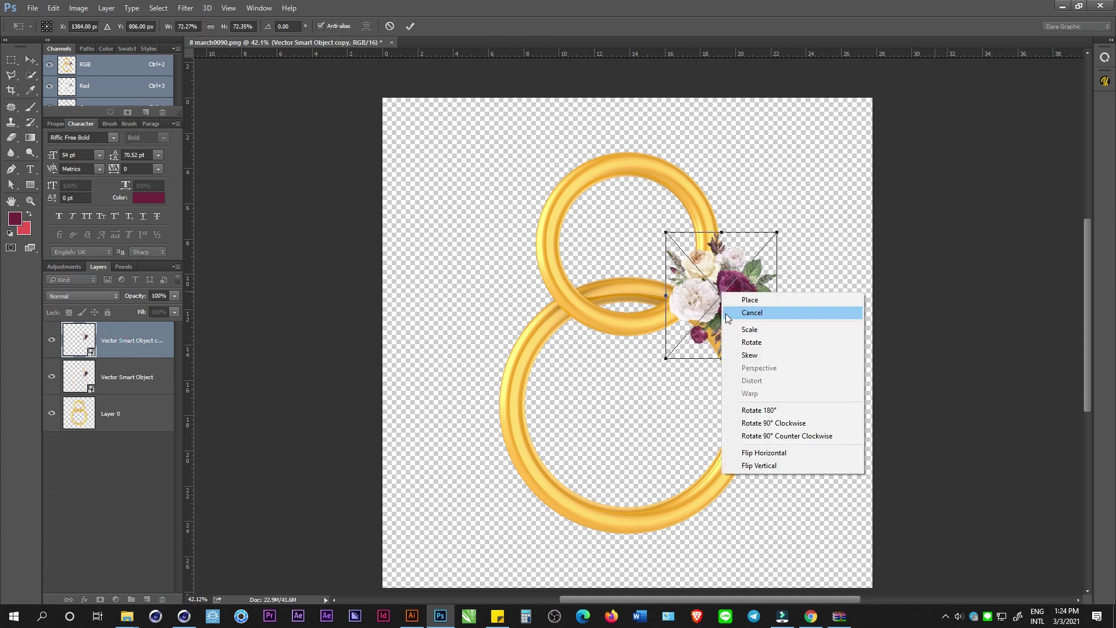
{"action": "left_click", "coordinate": [753, 452]}
Move the flipped bouquet to the lower-left side of the large ring and enlarge it.
{"action": "left_click_drag", "start_coordinate": [768, 278], "coordinate": [545, 428]}
{"action": "left_click_drag", "start_coordinate": [554, 381], "coordinate": [581, 353]}
{"action": "left_click_drag", "start_coordinate": [614, 404], "coordinate": [611, 397]}
{"action": "left_click_drag", "start_coordinate": [557, 458], "coordinate": [568, 456]}
{"action": "key", "text": "Return"}
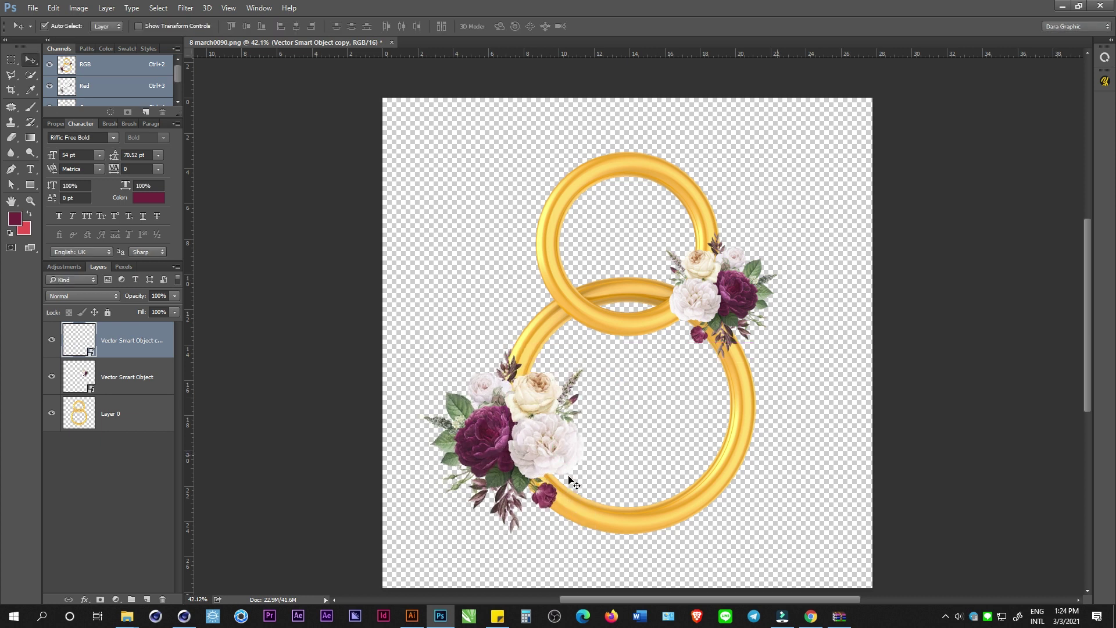
Add a new layer and fill it with a dark burgundy foreground colour using the Paint Bucket.
{"action": "scroll", "coordinate": [575, 483], "scroll_direction": "up", "scroll_amount": 2, "text": "alt"}
{"action": "left_click", "coordinate": [147, 599]}
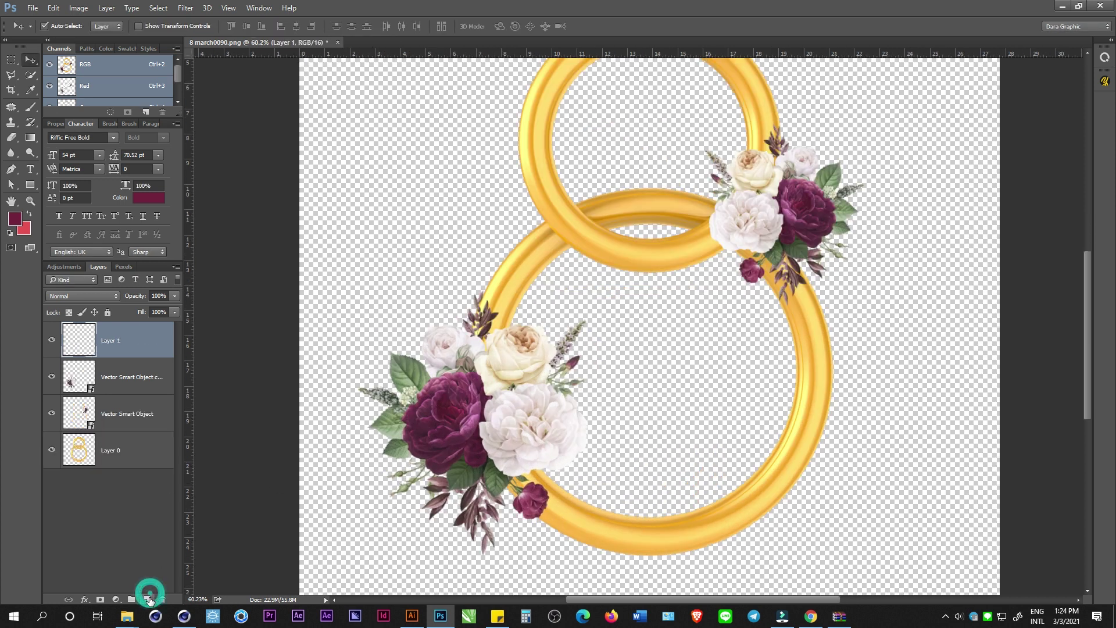
{"action": "scroll", "coordinate": [423, 418], "scroll_direction": "up", "scroll_amount": 4, "text": "alt"}
{"action": "scroll", "coordinate": [423, 418], "scroll_direction": "up", "scroll_amount": 1, "text": "alt"}
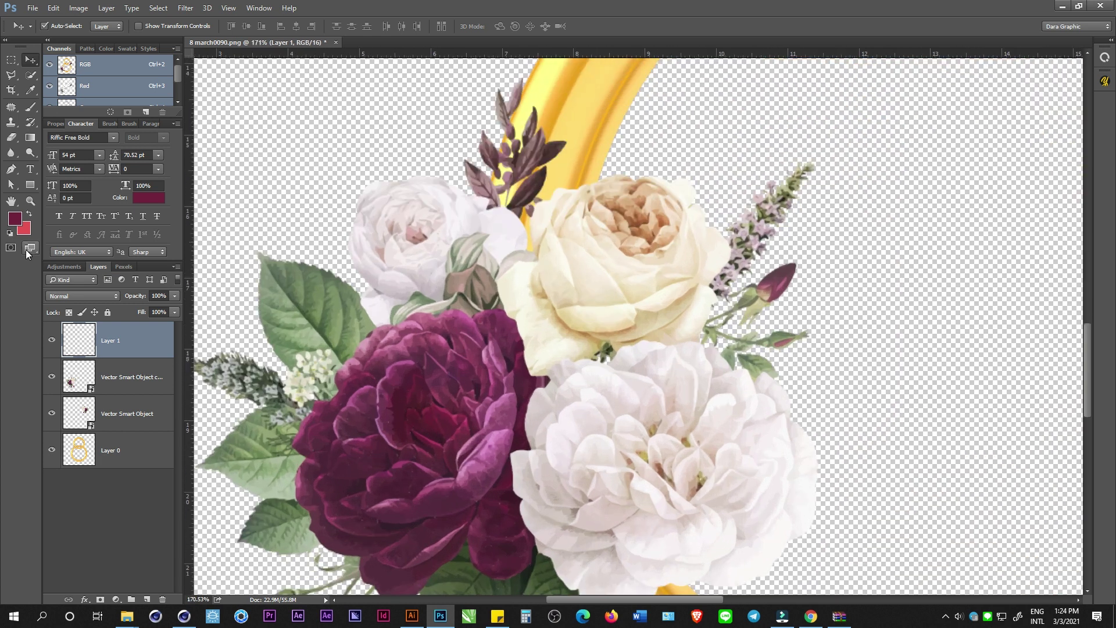
{"action": "left_click", "coordinate": [14, 220]}
{"action": "mouse_move", "coordinate": [229, 225]}
{"action": "left_mouse_down"}
{"action": "mouse_move", "coordinate": [227, 241]}
{"action": "mouse_move", "coordinate": [222, 219]}
{"action": "mouse_move", "coordinate": [235, 231]}
{"action": "left_mouse_up"}
{"action": "left_click", "coordinate": [372, 144]}
{"action": "key", "text": "v"}
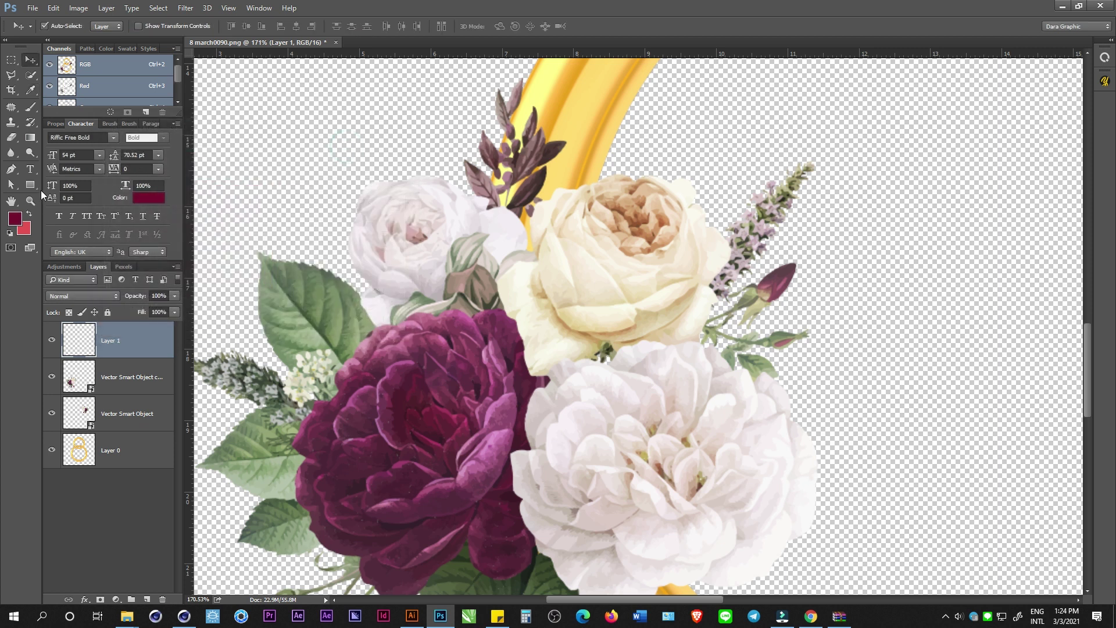
{"action": "left_click_drag", "start_coordinate": [33, 145], "coordinate": [79, 152]}
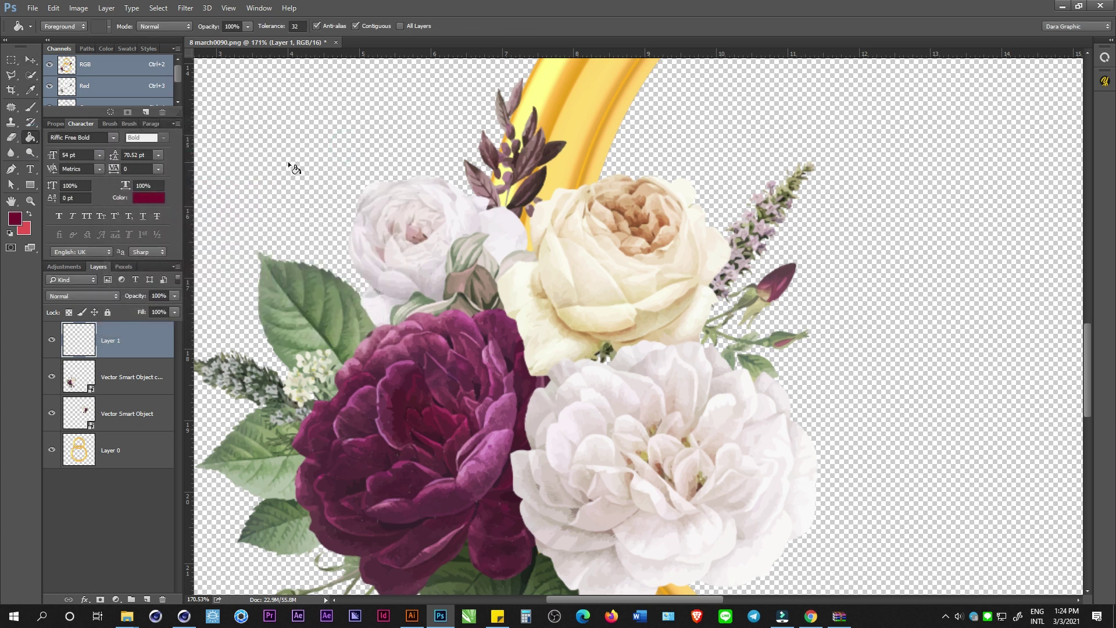
{"action": "left_click", "coordinate": [286, 155]}
Move the burgundy layer beneath the number 8 layer as the background.
{"action": "left_click", "coordinate": [30, 59]}
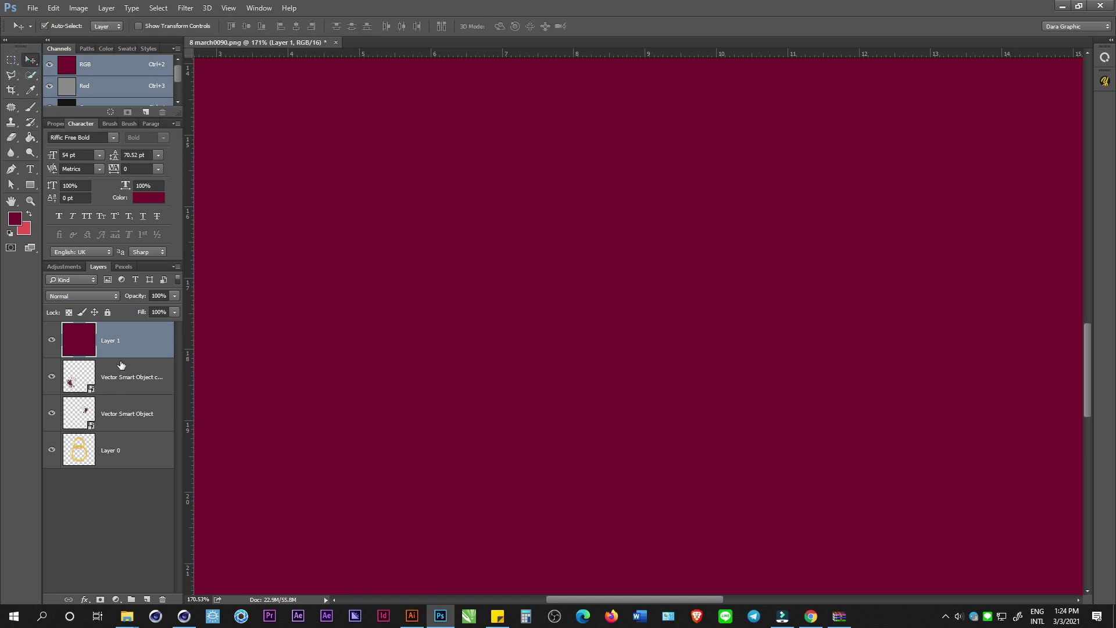
{"action": "left_click_drag", "start_coordinate": [120, 348], "coordinate": [117, 468]}
{"action": "scroll", "coordinate": [501, 424], "scroll_direction": "down", "scroll_amount": 6}
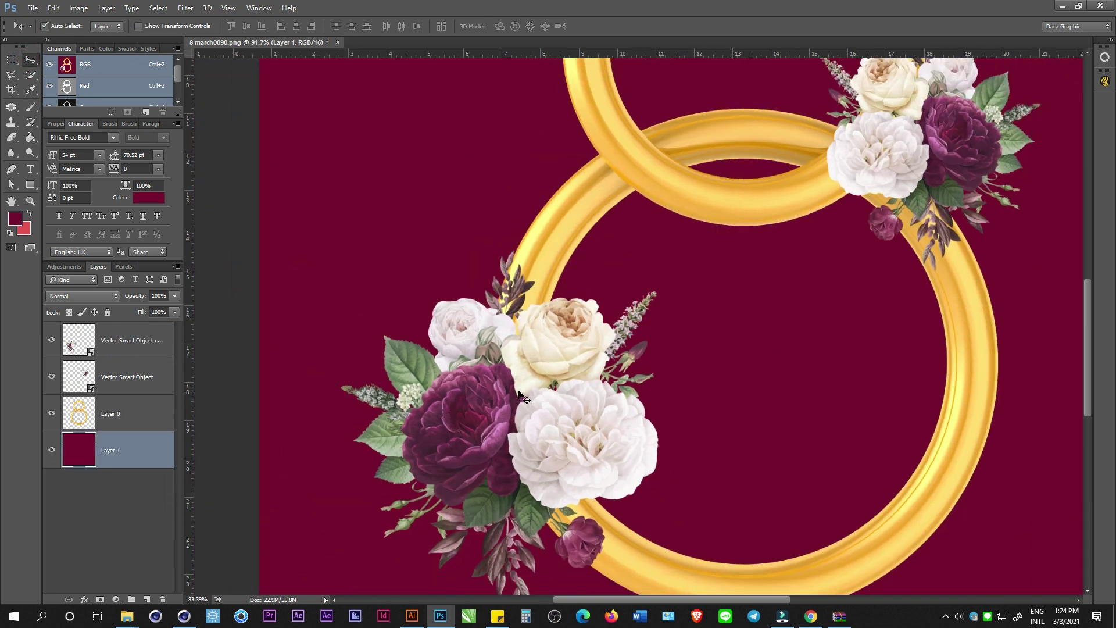
{"action": "scroll", "coordinate": [664, 435], "scroll_direction": "down", "scroll_amount": 3}
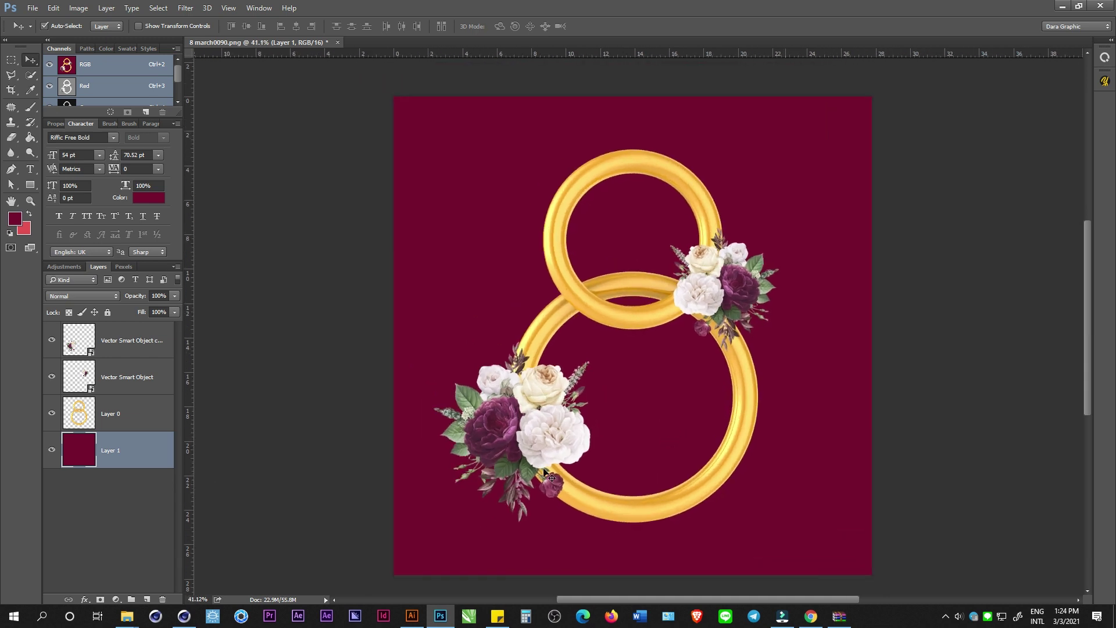
Add a layer above the burgundy background and paint a single soft size-300 brush dab in colour 170007 inside the large ring.
{"action": "left_click", "coordinate": [148, 600]}
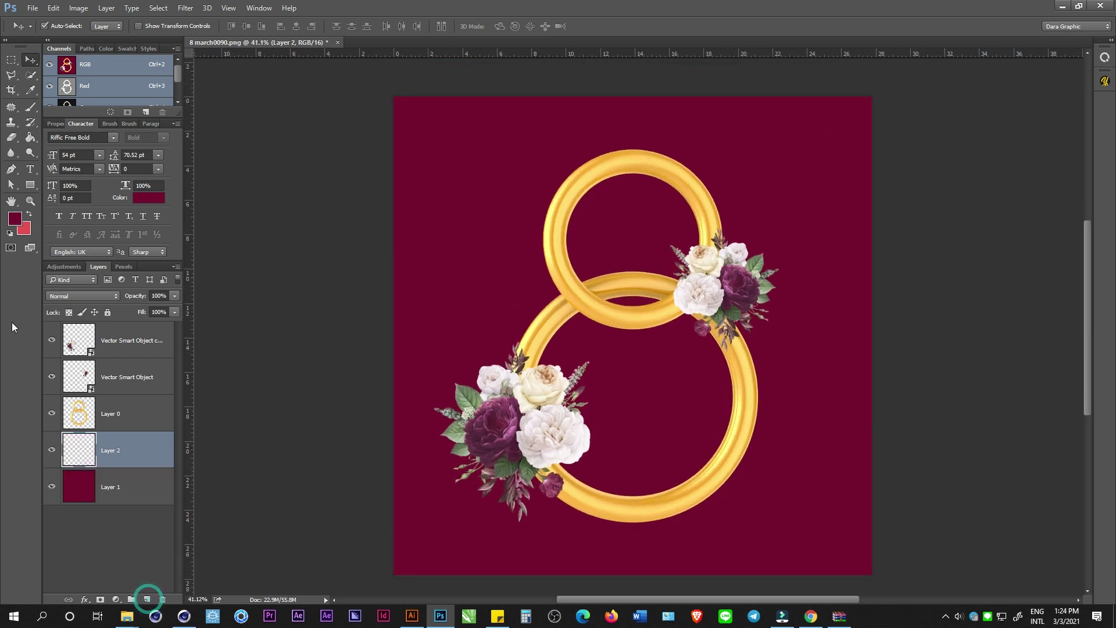
{"action": "left_click", "coordinate": [16, 220]}
{"action": "left_click_drag", "start_coordinate": [142, 267], "coordinate": [252, 285]}
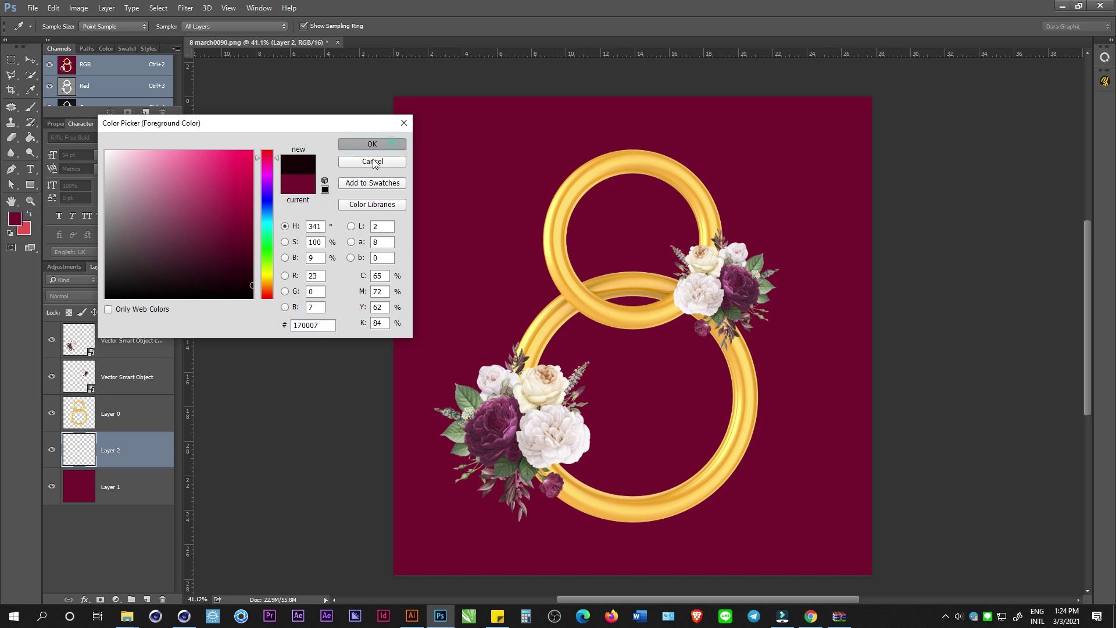
{"action": "left_click", "coordinate": [30, 107]}
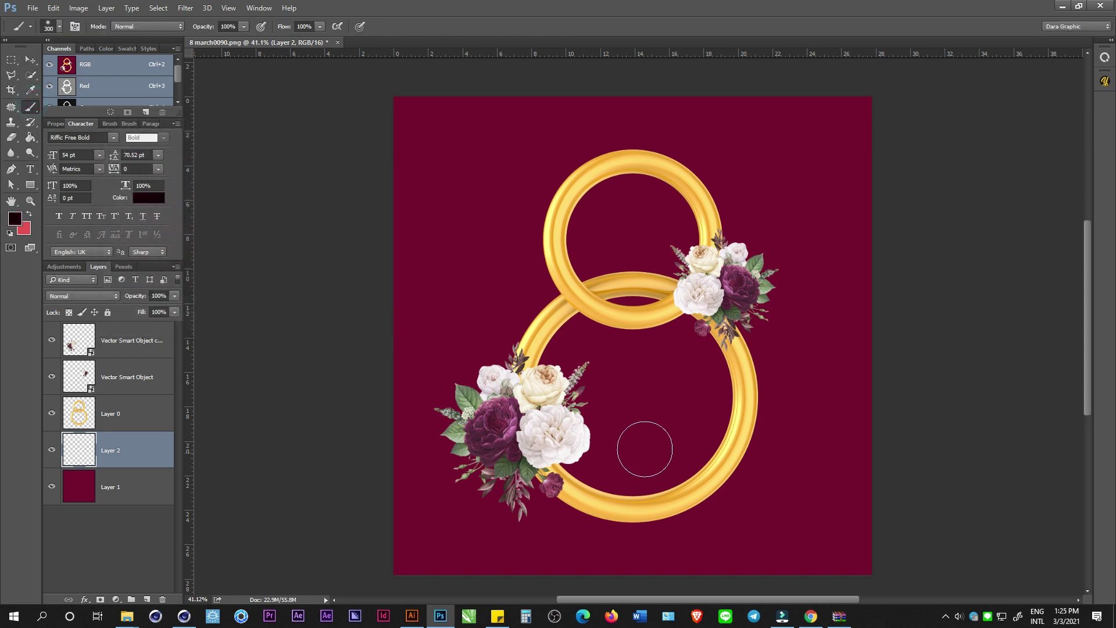
{"action": "left_click", "coordinate": [637, 396]}
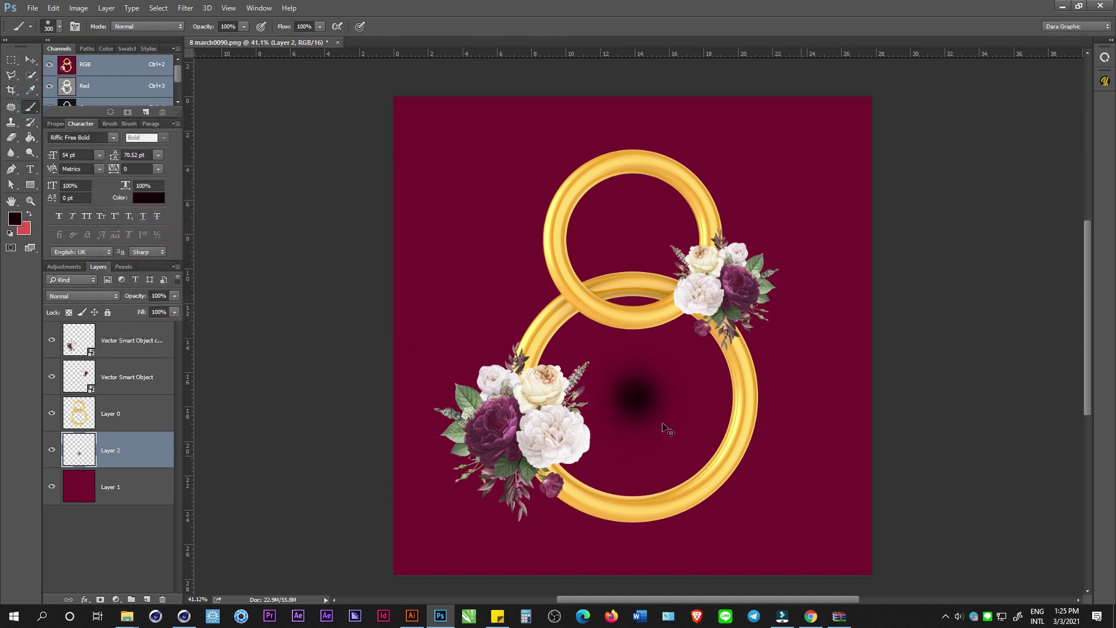
Transform the dark dab to about 299% width and 16.7% height, placing it beneath the large ring as a ground shadow.
{"action": "key", "text": "ctrl+t"}
{"action": "mouse_move", "coordinate": [637, 340]}
{"action": "left_mouse_down"}
{"action": "mouse_move", "coordinate": [655, 531]}
{"action": "mouse_move", "coordinate": [806, 520]}
{"action": "left_mouse_up"}
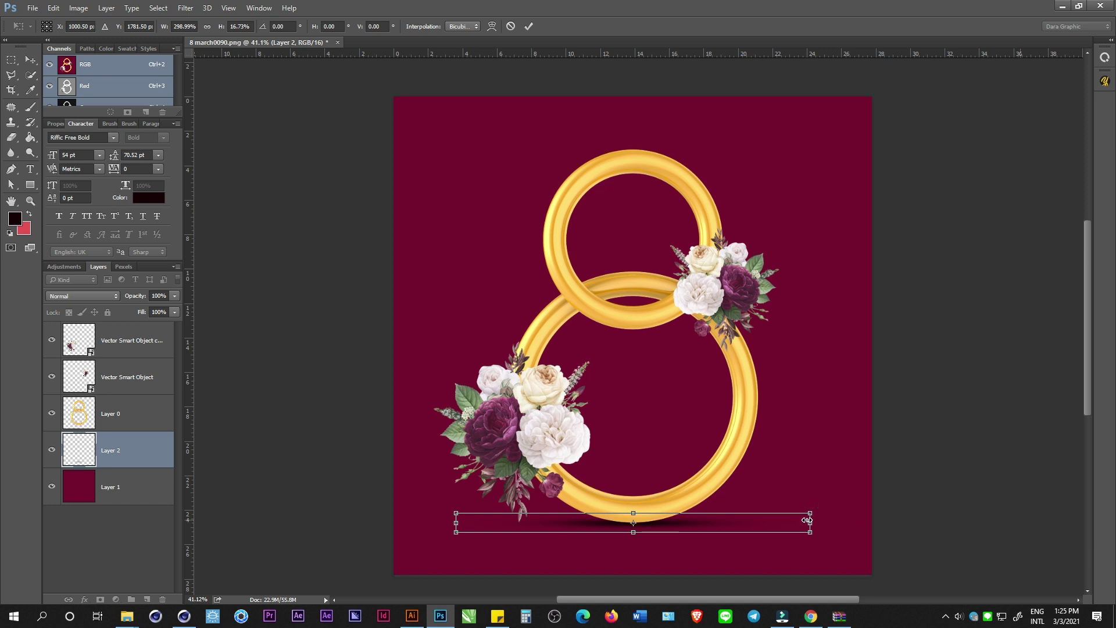
{"action": "key", "text": "Return"}
{"action": "key", "text": "v"}
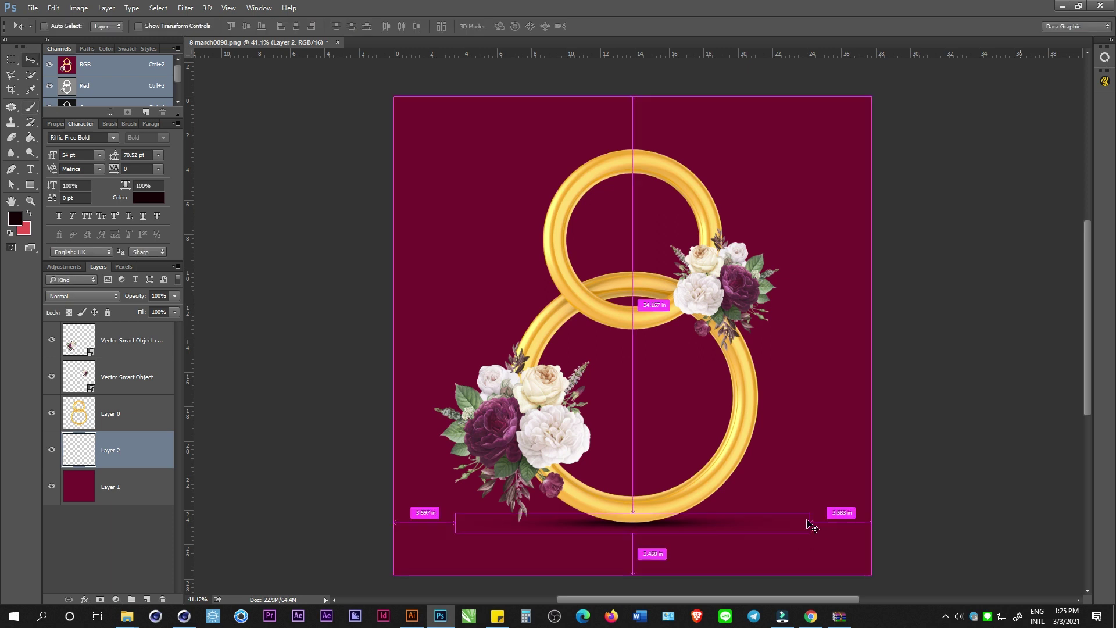
Stretch the ground shadow vertically so it is thicker beneath the base of the large ring.
{"action": "key", "text": "ctrl+t"}
{"action": "scroll", "coordinate": [626, 526], "scroll_direction": "up", "scroll_amount": 5}
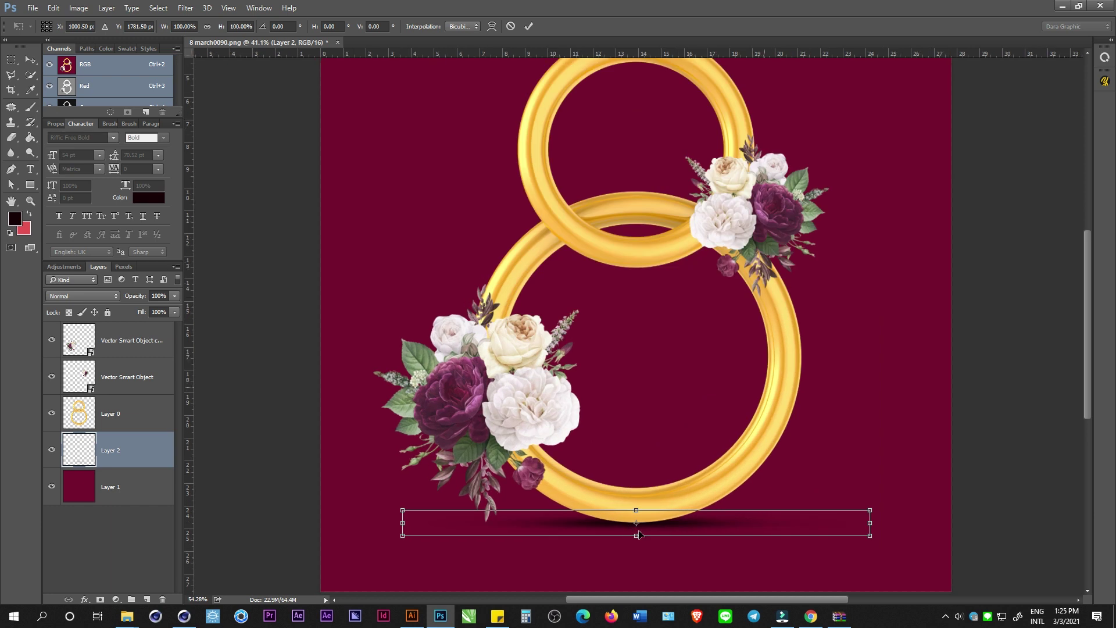
{"action": "left_click_drag", "start_coordinate": [639, 539], "coordinate": [668, 534]}
{"action": "key", "text": "Return"}
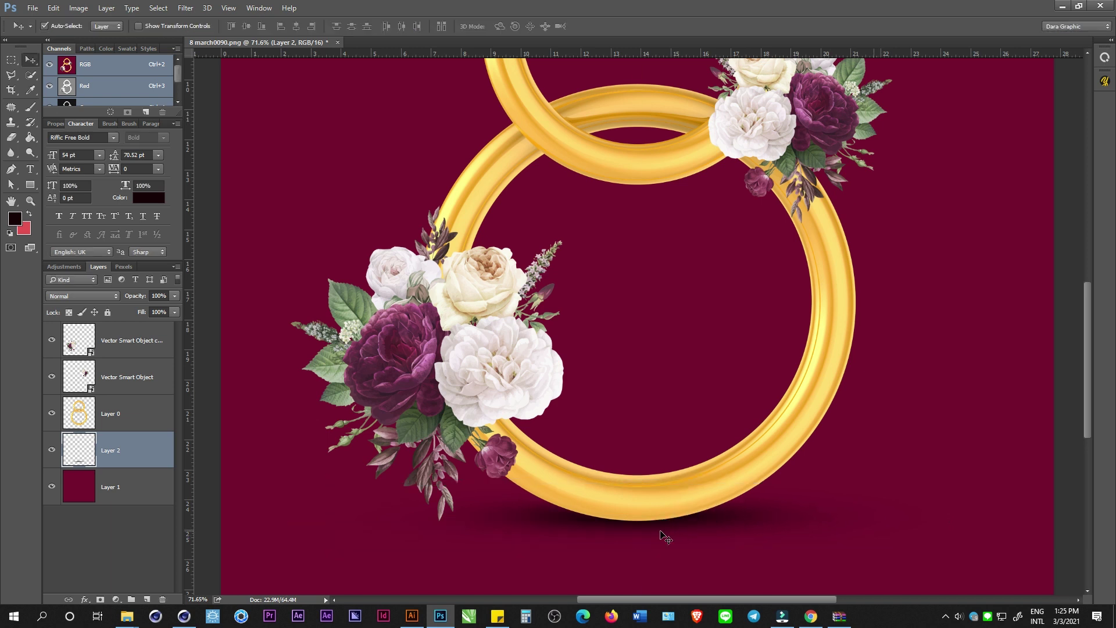
Centre the ground shadow horizontally on the whole canvas and clear the selection.
{"action": "key", "text": "ctrl+a"}
{"action": "left_click", "coordinate": [296, 26]}
{"action": "key", "text": "ctrl+d"}
{"action": "scroll", "coordinate": [665, 355], "scroll_direction": "down", "scroll_amount": 3}
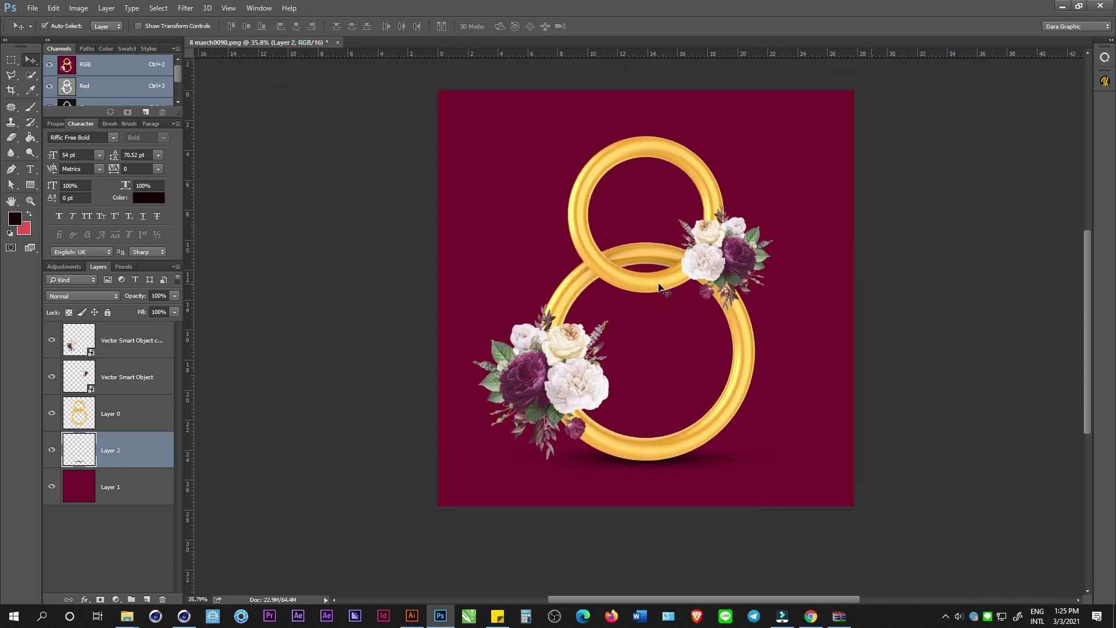
{"action": "scroll", "coordinate": [660, 286], "scroll_direction": "up", "scroll_amount": 1}
{"action": "left_click_drag", "start_coordinate": [668, 305], "coordinate": [663, 322]}
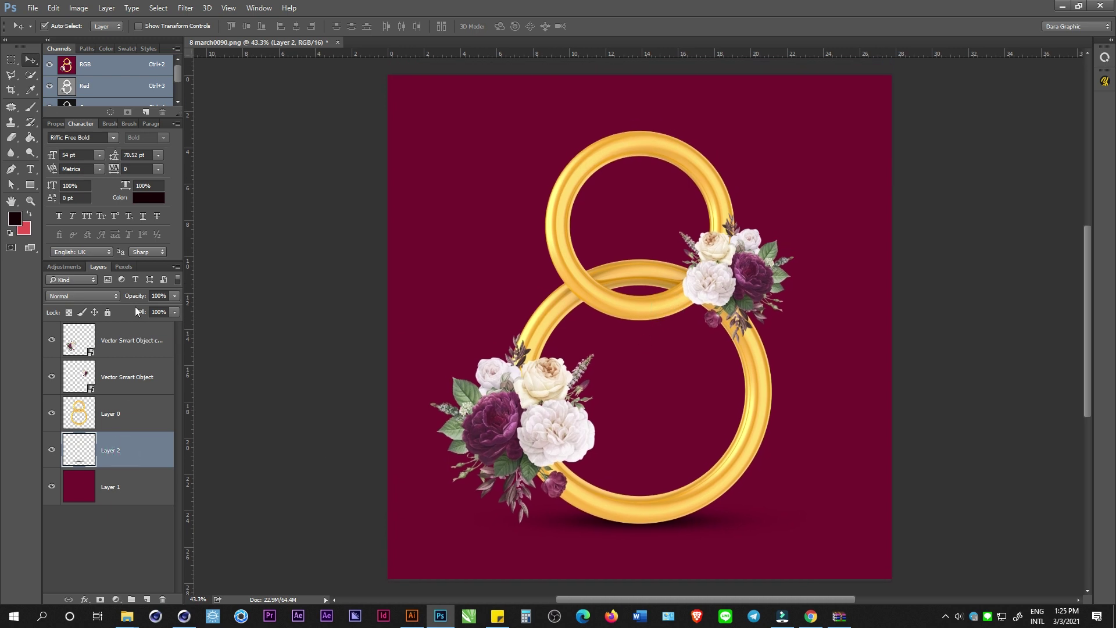
{"action": "left_click_drag", "start_coordinate": [136, 297], "coordinate": [124, 296]}
{"action": "left_click", "coordinate": [130, 449]}
Add a Curves adjustment above the larger bouquet, darken it with input 60 and output 42, and clip it to that bouquet.
{"action": "left_click", "coordinate": [541, 419]}
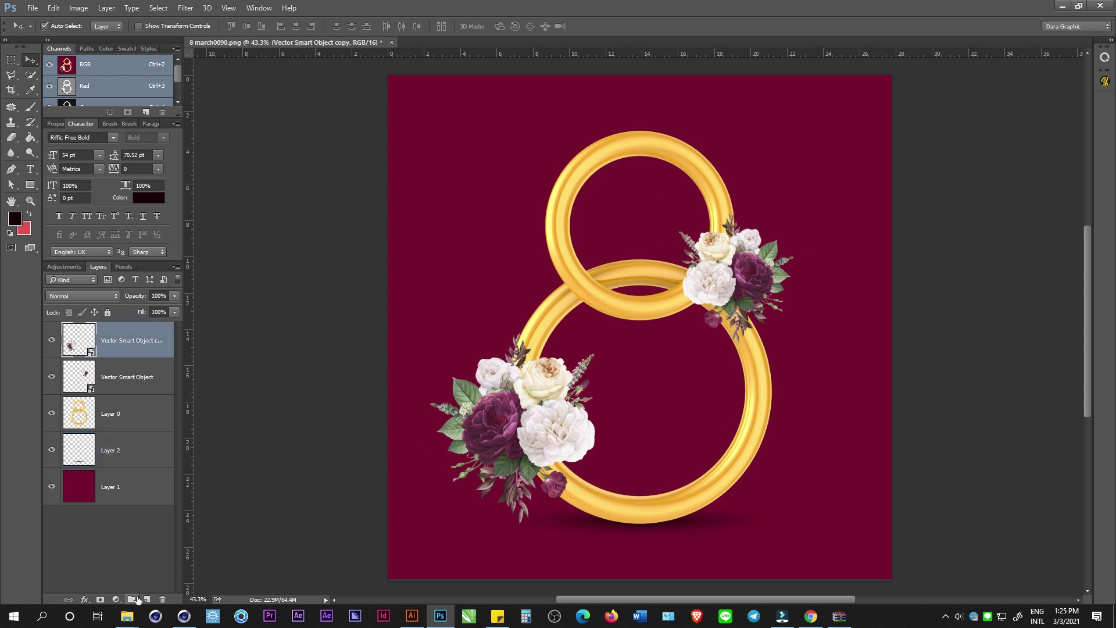
{"action": "left_click", "coordinate": [119, 599]}
{"action": "left_click", "coordinate": [161, 416]}
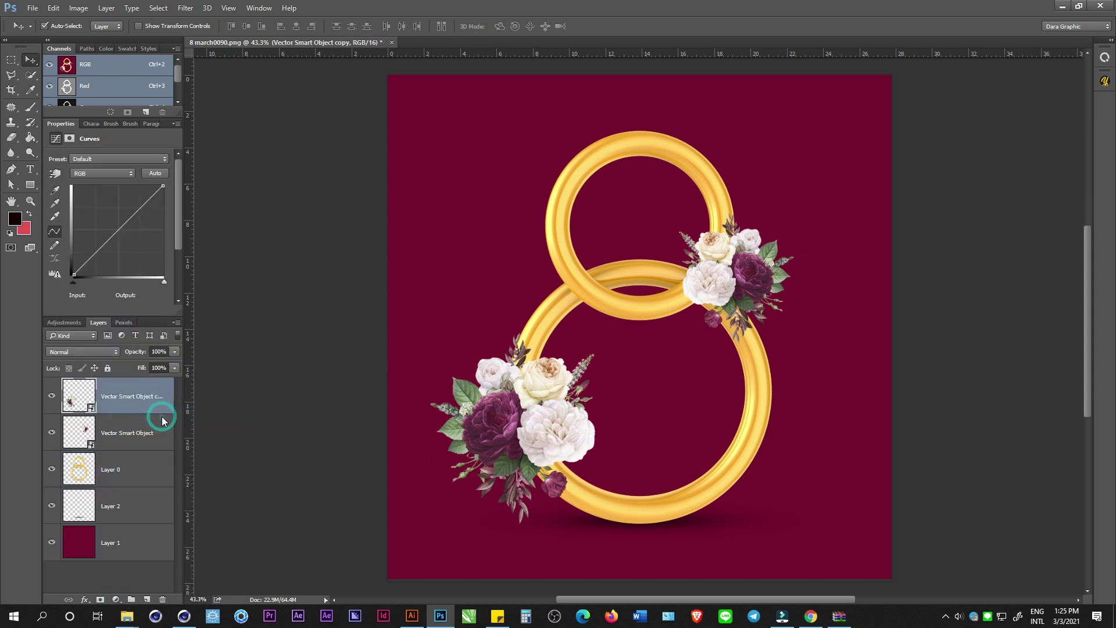
{"action": "left_click_drag", "start_coordinate": [97, 254], "coordinate": [95, 260]}
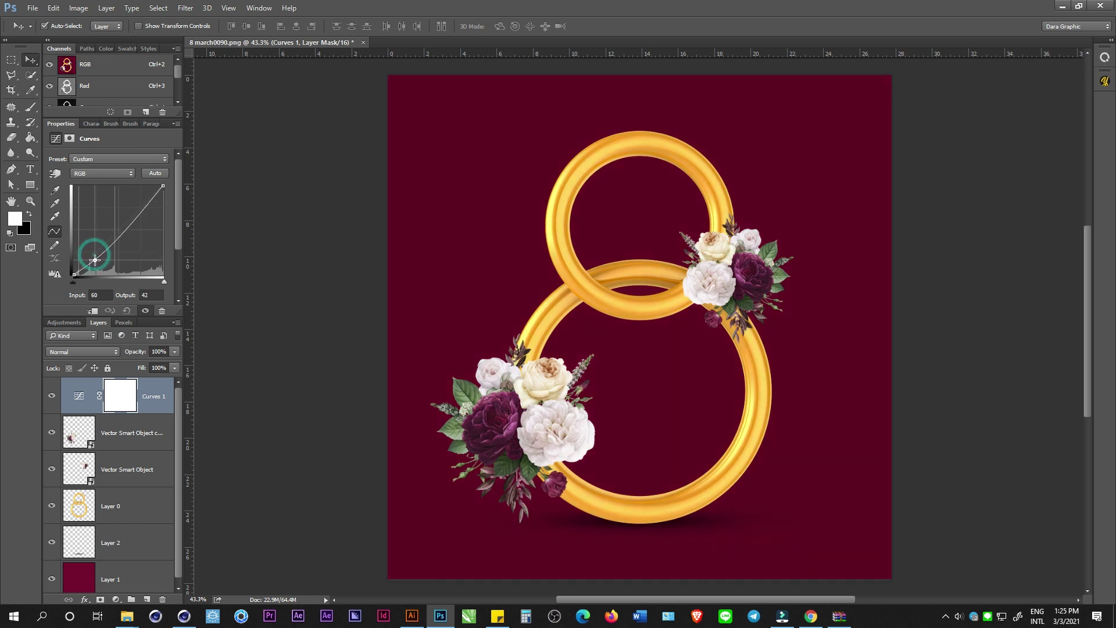
{"action": "left_click", "coordinate": [86, 411], "text": "alt"}
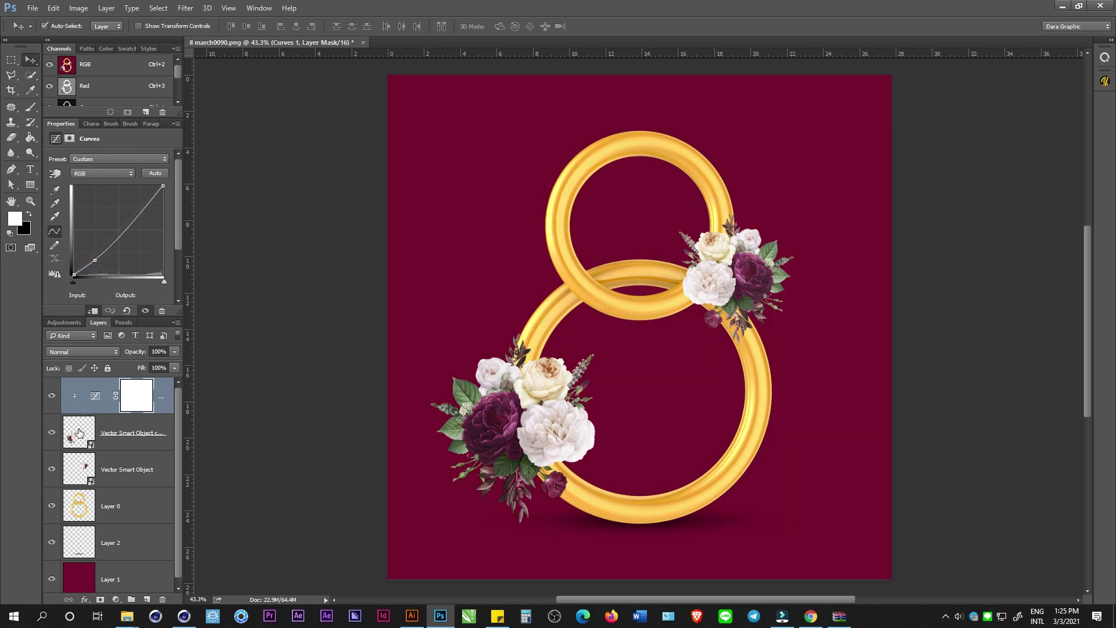
Raise the Red channel of the larger bouquet's Curves adjustment to output 200 at input 172.
{"action": "left_click", "coordinate": [72, 414]}
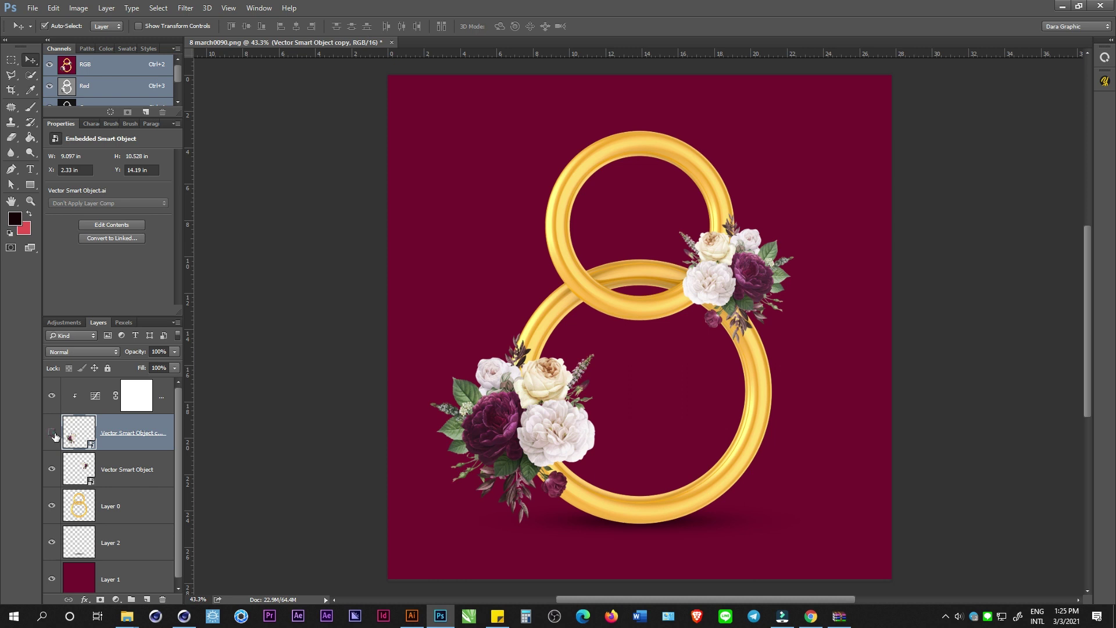
{"action": "left_click", "coordinate": [52, 433]}
{"action": "left_click", "coordinate": [89, 397]}
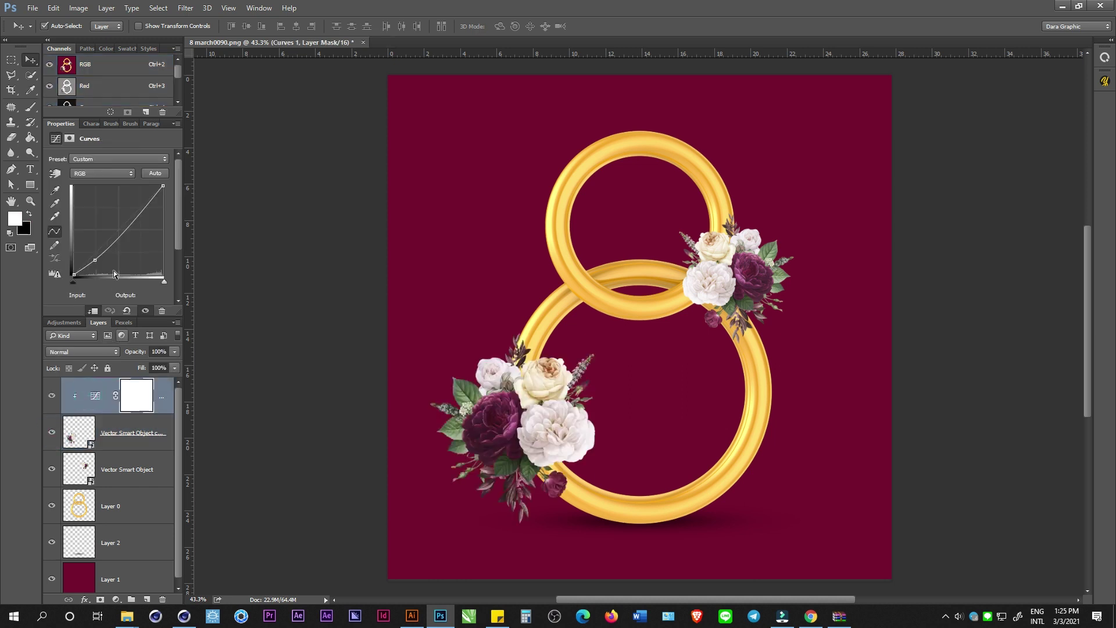
{"action": "left_click", "coordinate": [102, 173]}
{"action": "left_click", "coordinate": [96, 187]}
{"action": "left_click", "coordinate": [134, 204]}
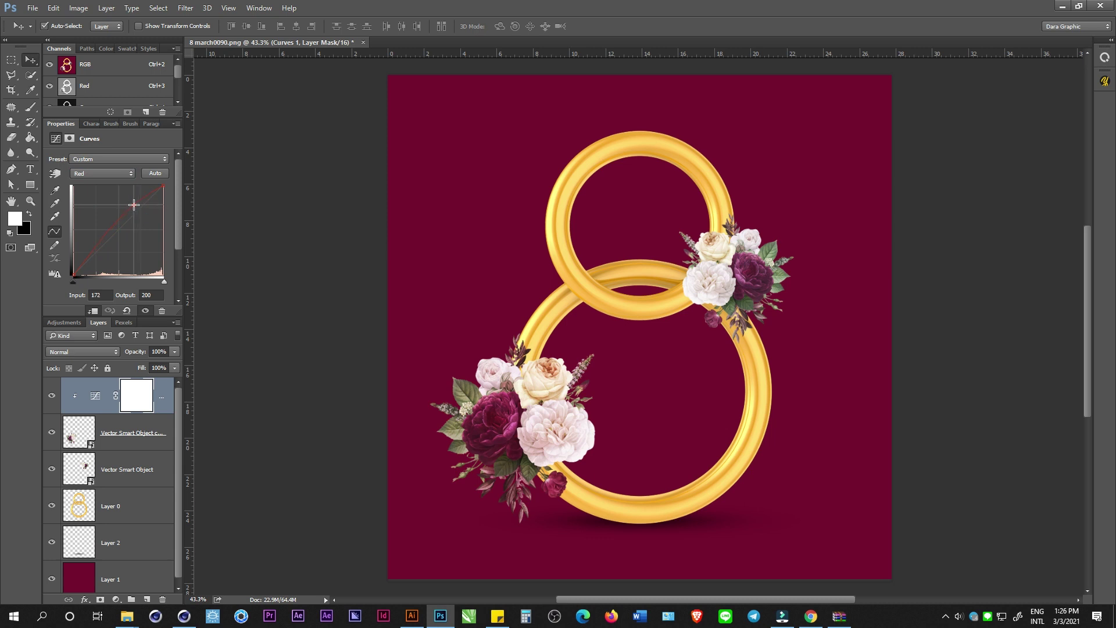
Raise the Green channel of the same Curves adjustment to output 177 at input 153 and slightly lower the Blue channel's shadows.
{"action": "left_click", "coordinate": [113, 174]}
{"action": "left_click", "coordinate": [96, 186]}
{"action": "left_click_drag", "start_coordinate": [137, 213], "coordinate": [127, 213]}
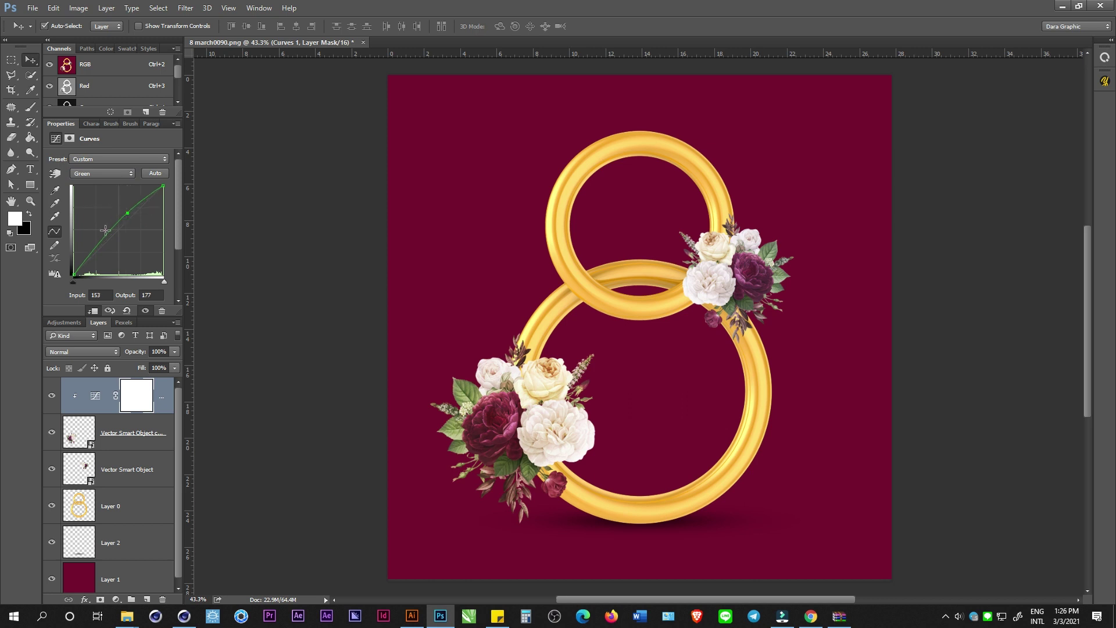
{"action": "left_click", "coordinate": [99, 173]}
{"action": "left_click", "coordinate": [96, 196]}
{"action": "left_click_drag", "start_coordinate": [88, 263], "coordinate": [88, 265]}
Duplicate the Curves adjustment above the smaller bouquet and clip the copy to that bouquet's layer.
{"action": "left_click_drag", "start_coordinate": [97, 395], "coordinate": [91, 483]}
{"action": "left_click", "coordinate": [91, 484], "text": "alt"}
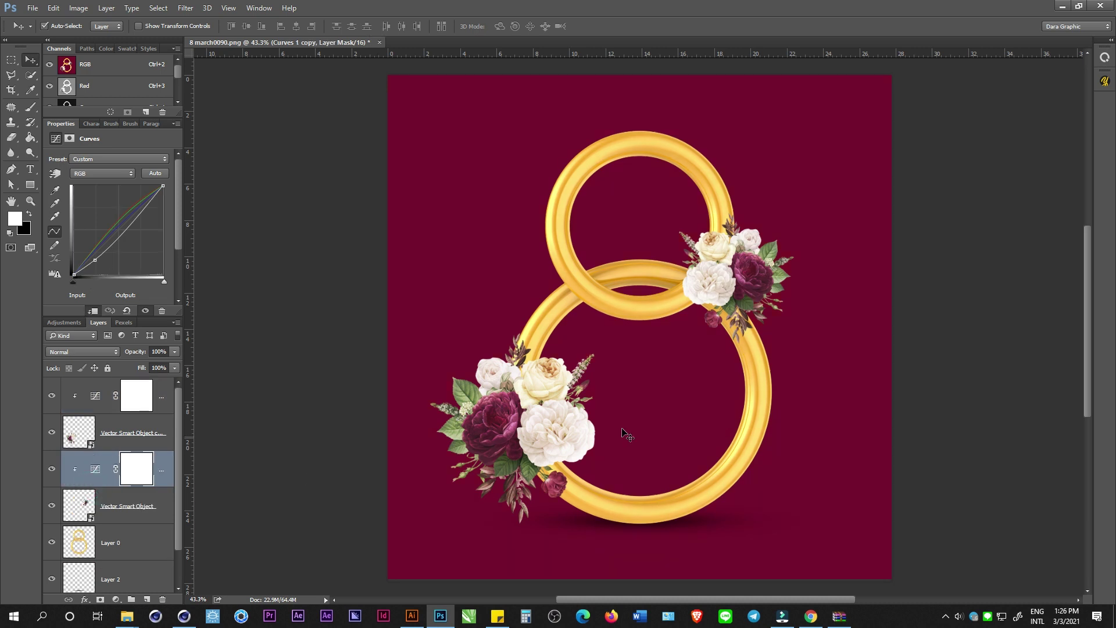
{"action": "scroll", "coordinate": [693, 386], "scroll_direction": "down", "scroll_amount": 3}
{"action": "scroll", "coordinate": [705, 386], "scroll_direction": "up", "scroll_amount": 2}
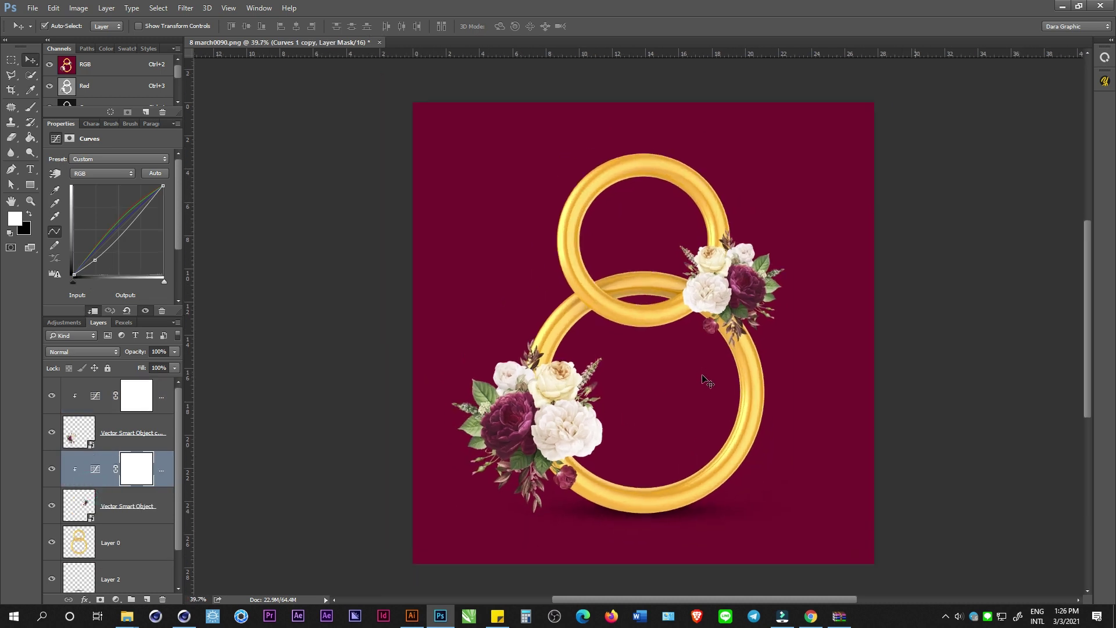
Add a new empty layer directly above the golden number 8 layer.
{"action": "scroll", "coordinate": [627, 301], "scroll_direction": "up", "scroll_amount": 4}
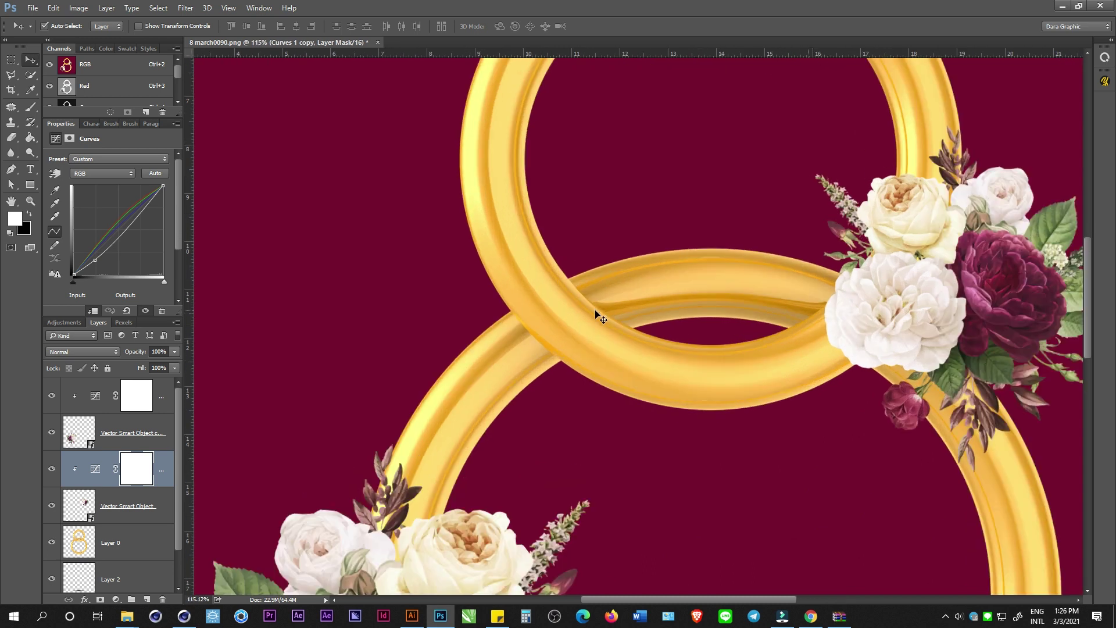
{"action": "scroll", "coordinate": [599, 317], "scroll_direction": "up", "scroll_amount": 2}
{"action": "scroll", "coordinate": [545, 332], "scroll_direction": "up", "scroll_amount": 1}
{"action": "left_click", "coordinate": [517, 351]}
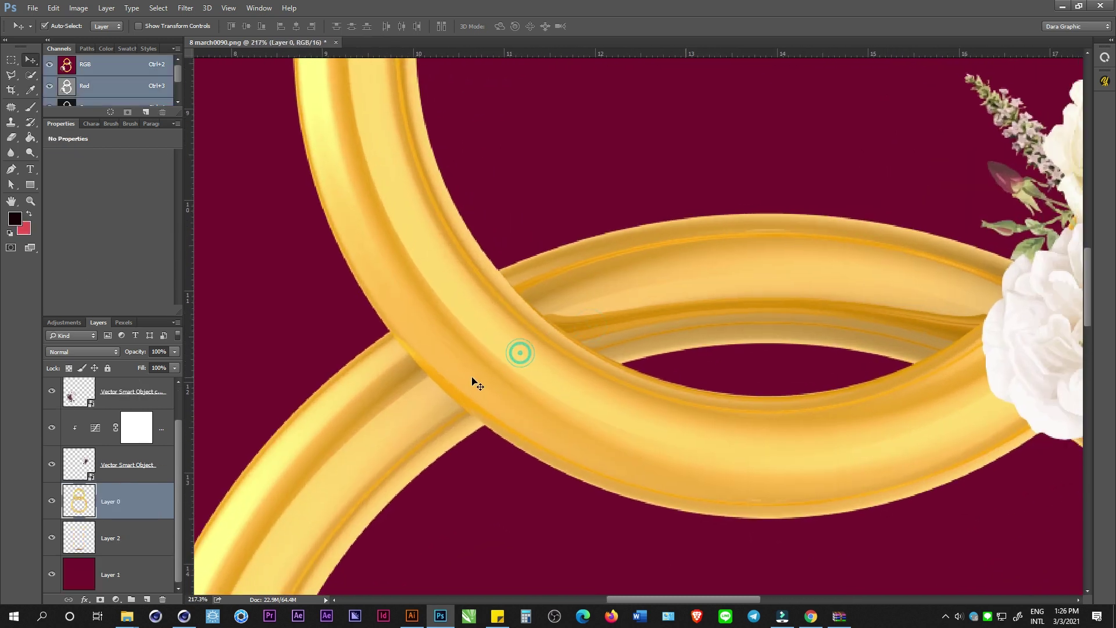
{"action": "left_click", "coordinate": [146, 599]}
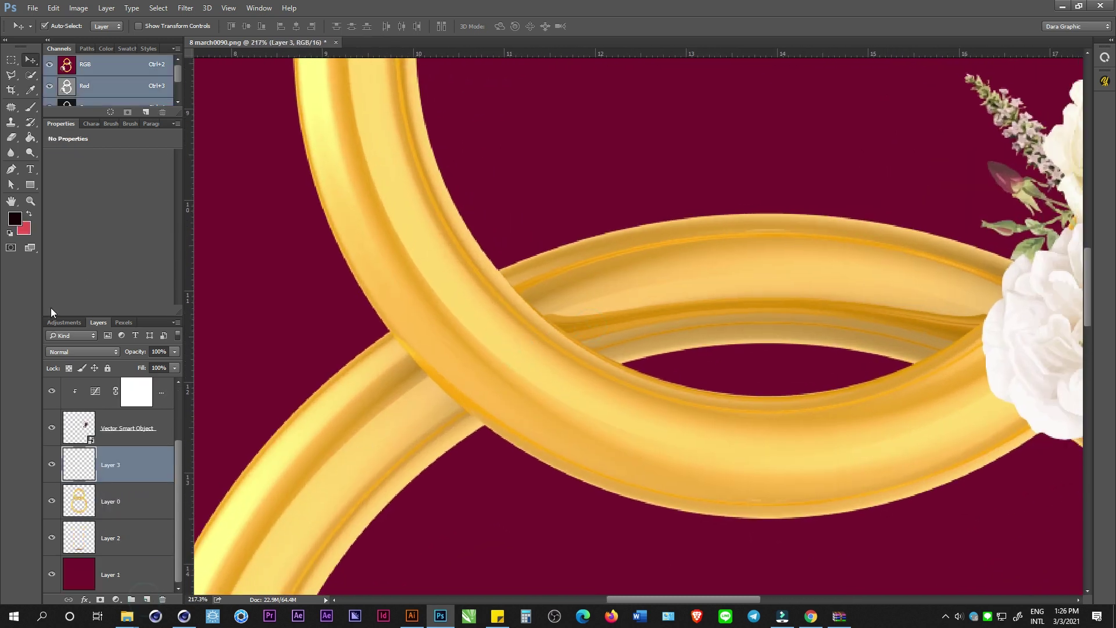
Draw a closed Pen path along the small ring's inner edge around the left part of the ring overlap and convert it to a selection.
{"action": "left_click", "coordinate": [13, 174]}
{"action": "scroll", "coordinate": [500, 279], "scroll_direction": "up", "scroll_amount": 3}
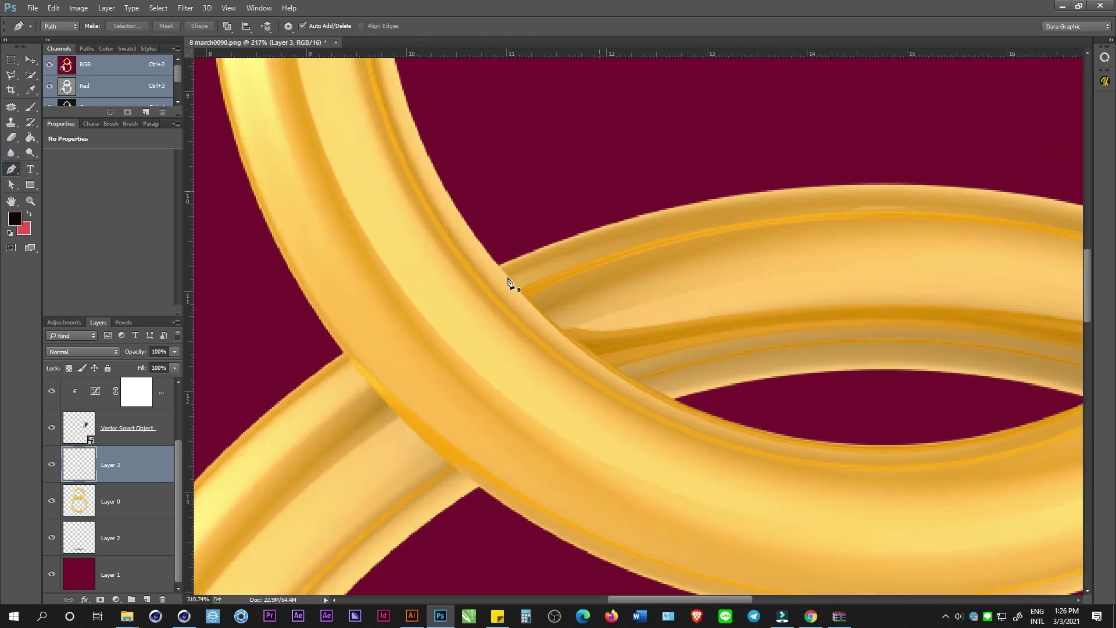
{"action": "left_click", "coordinate": [498, 268]}
{"action": "left_click_drag", "start_coordinate": [630, 339], "coordinate": [519, 281]}
{"action": "left_click_drag", "start_coordinate": [620, 380], "coordinate": [848, 400]}
{"action": "scroll", "coordinate": [792, 370], "scroll_direction": "down", "scroll_amount": 3}
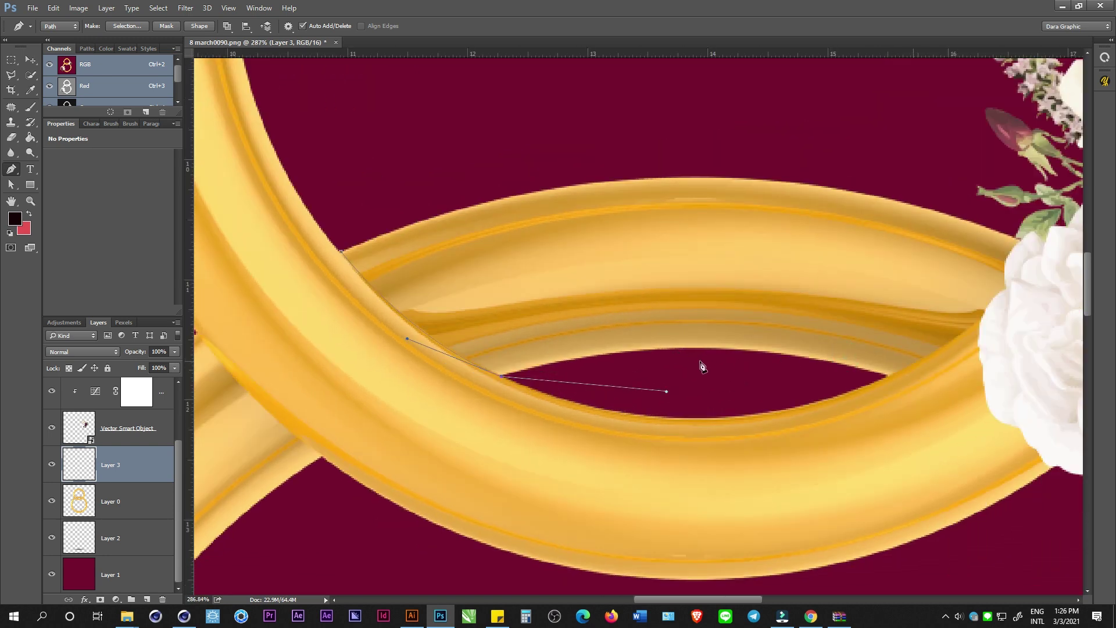
{"action": "left_click_drag", "start_coordinate": [696, 358], "coordinate": [696, 115]}
{"action": "left_click_drag", "start_coordinate": [341, 253], "coordinate": [321, 300]}
{"action": "key", "text": "ctrl+Return"}
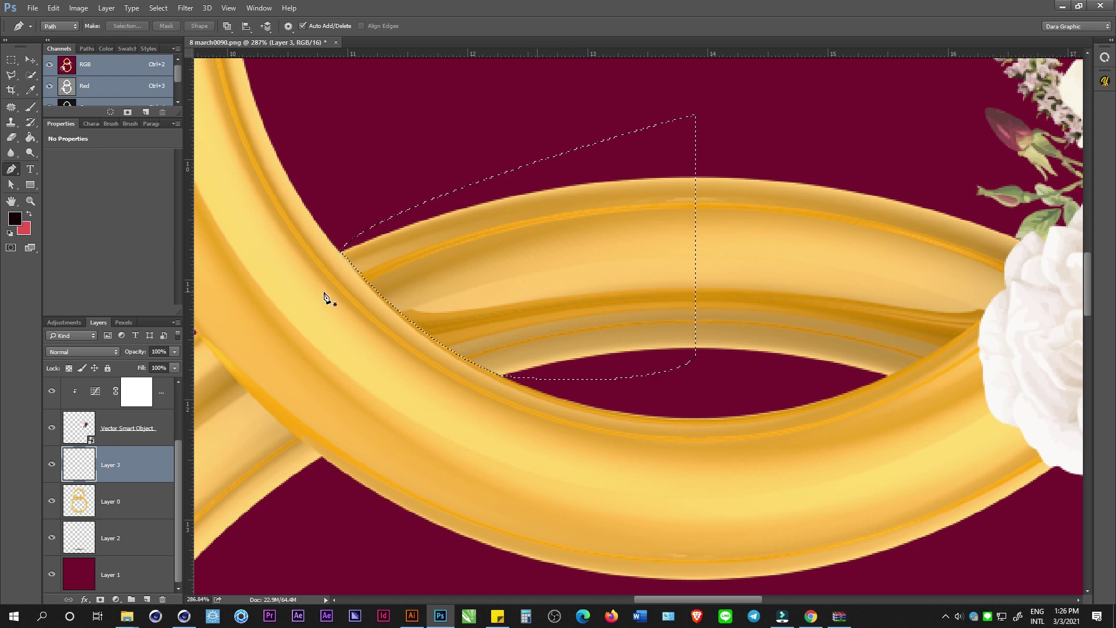
Add another layer for the overlap shadow and set the Brush to size 100 with 33% opacity.
{"action": "left_click", "coordinate": [149, 598]}
{"action": "key", "text": "b"}
{"action": "key", "text": "bracketleft"}
{"action": "key", "text": "bracketleft"}
{"action": "key", "text": "bracketleft"}
{"action": "key", "text": "bracketleft"}
{"action": "left_click_drag", "start_coordinate": [197, 26], "coordinate": [158, 29]}
Paint a soft dark shadow on the large ring along the selected edge where the small ring crosses it, then deselect.
{"action": "left_click", "coordinate": [408, 274]}
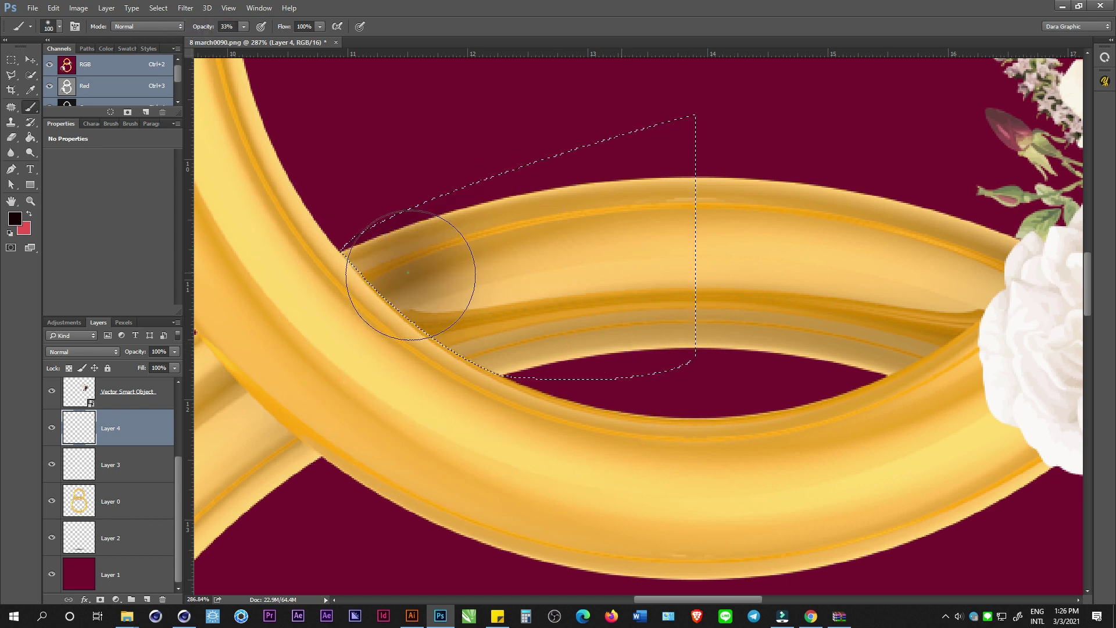
{"action": "left_click", "coordinate": [440, 332]}
{"action": "left_click", "coordinate": [465, 388]}
{"action": "left_click", "coordinate": [352, 296]}
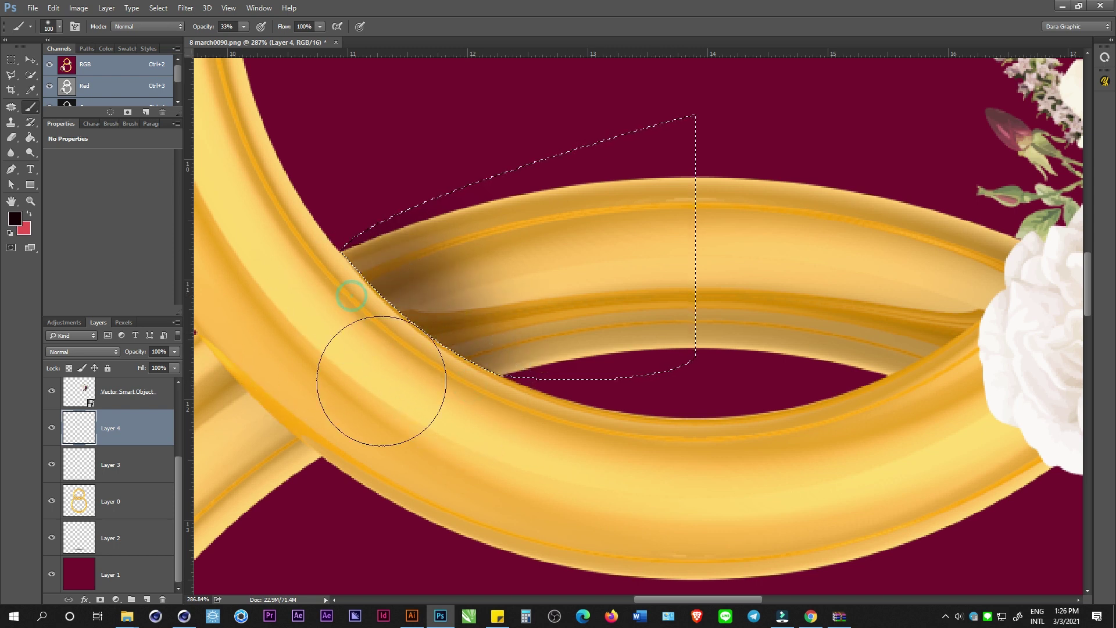
{"action": "left_click", "coordinate": [455, 406]}
{"action": "left_click", "coordinate": [330, 299]}
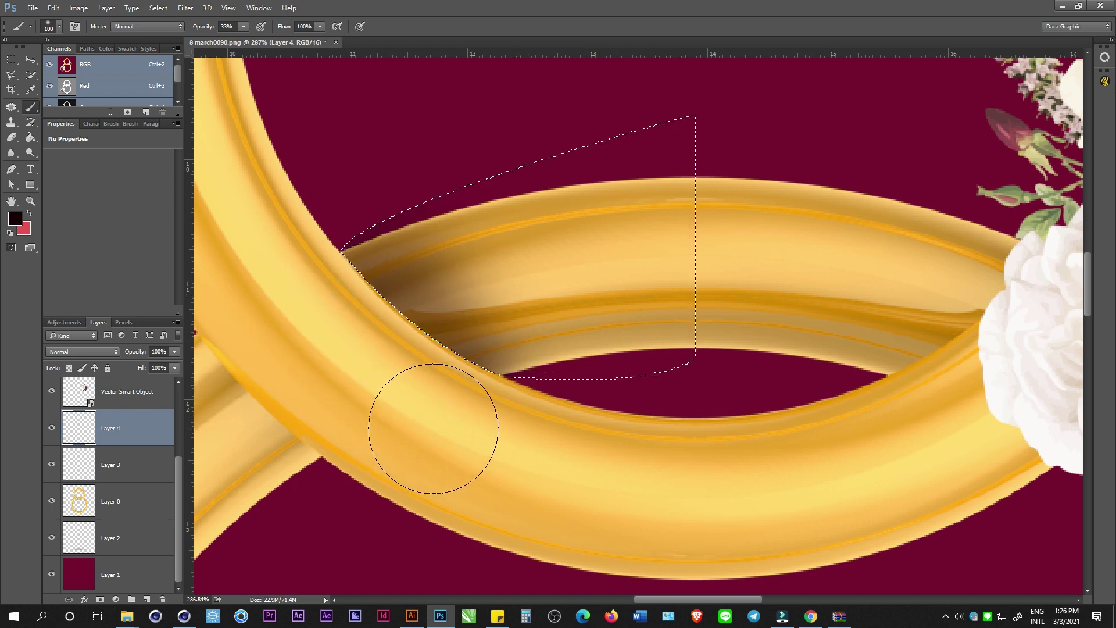
{"action": "key", "text": "ctrl+d"}
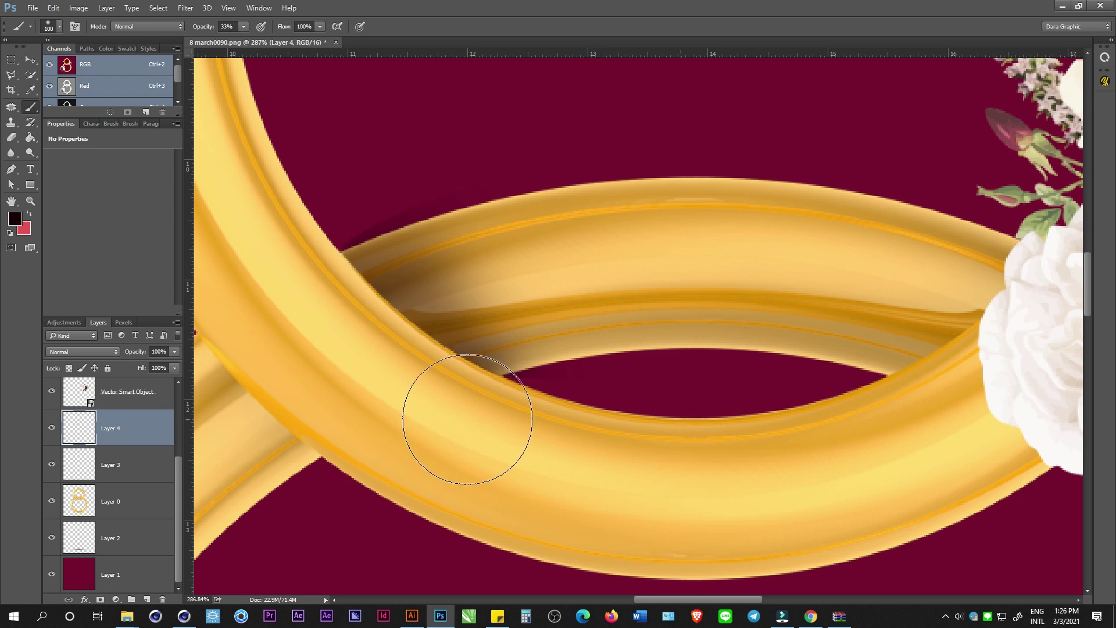
Move the overlap shadow layer directly above the number 8 layer, clip it to the number, and compare it hidden and shown.
{"action": "scroll", "coordinate": [544, 422], "scroll_direction": "down", "scroll_amount": 3}
{"action": "left_click_drag", "start_coordinate": [89, 481], "coordinate": [99, 492]}
{"action": "left_click", "coordinate": [81, 481], "text": "alt"}
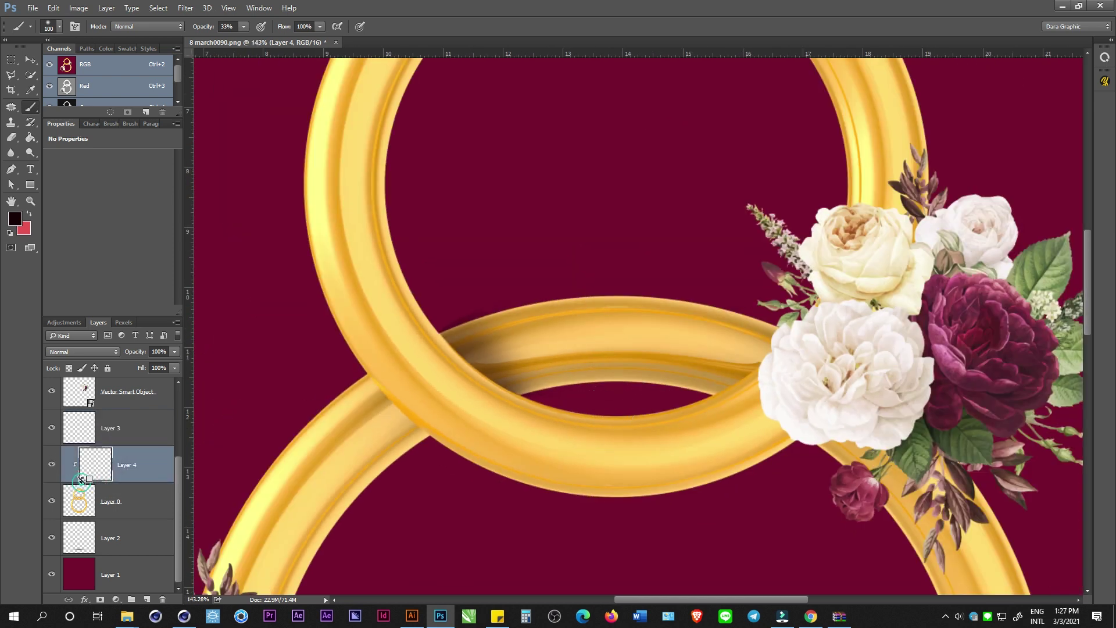
{"action": "left_click", "coordinate": [52, 465]}
{"action": "left_click", "coordinate": [52, 465]}
Duplicate the overlap shadow, flip the copy horizontally, and move it to the opposite end of the ring overlap beside the smaller bouquet.
{"action": "left_click_drag", "start_coordinate": [101, 469], "coordinate": [120, 430]}
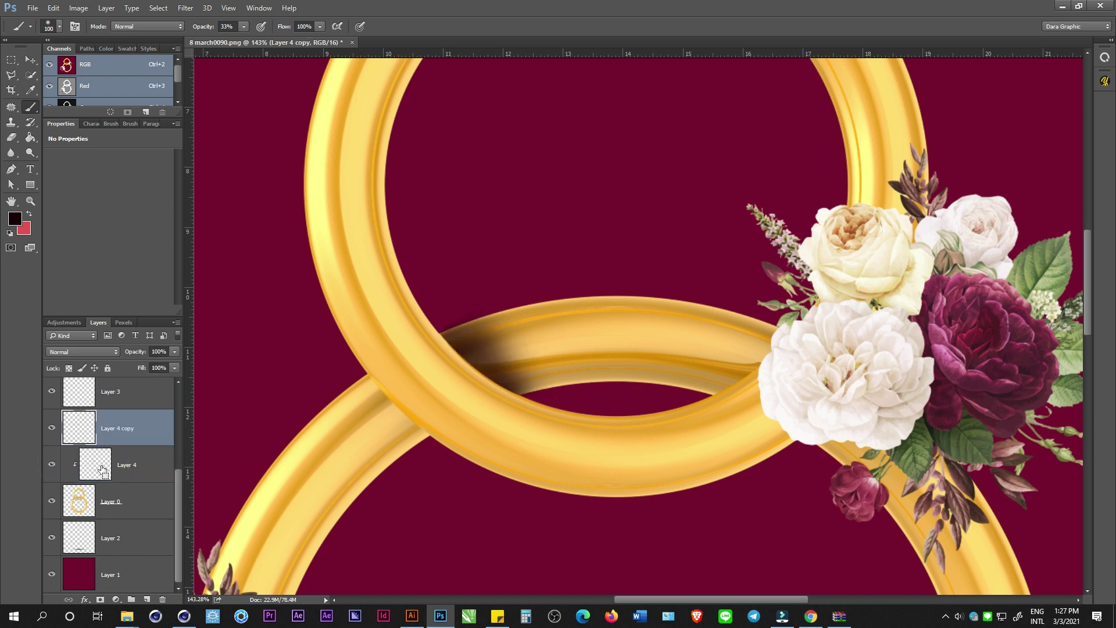
{"action": "key", "text": "ctrl+t"}
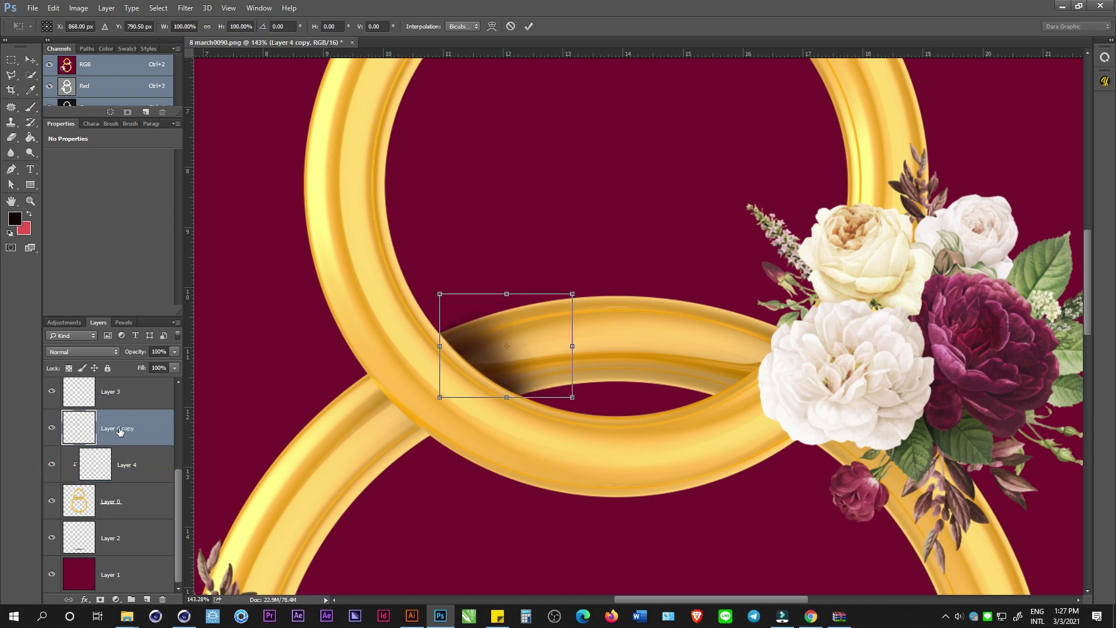
{"action": "right_click", "coordinate": [523, 350]}
{"action": "left_click", "coordinate": [568, 516]}
{"action": "left_click_drag", "start_coordinate": [544, 349], "coordinate": [763, 356]}
{"action": "scroll", "coordinate": [752, 350], "scroll_direction": "up", "scroll_amount": 2}
Clip the flipped shadow copy to the golden number 8 layer.
{"action": "key", "text": "b"}
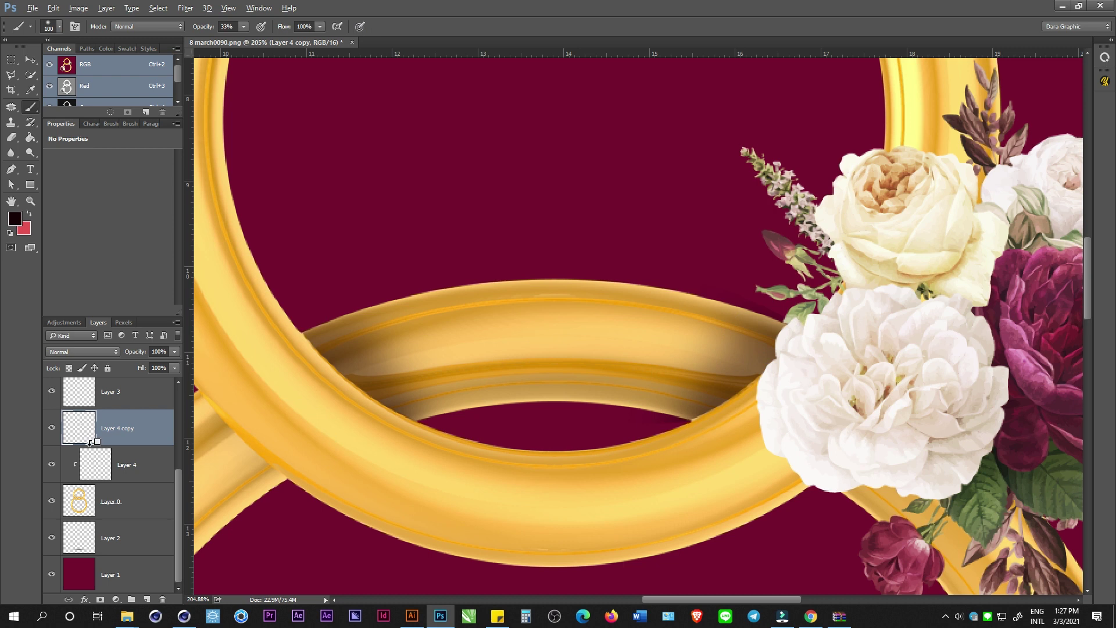
{"action": "left_click", "coordinate": [89, 443], "text": "alt"}
{"action": "left_click", "coordinate": [29, 60]}
{"action": "scroll", "coordinate": [633, 354], "scroll_direction": "down", "scroll_amount": 5}
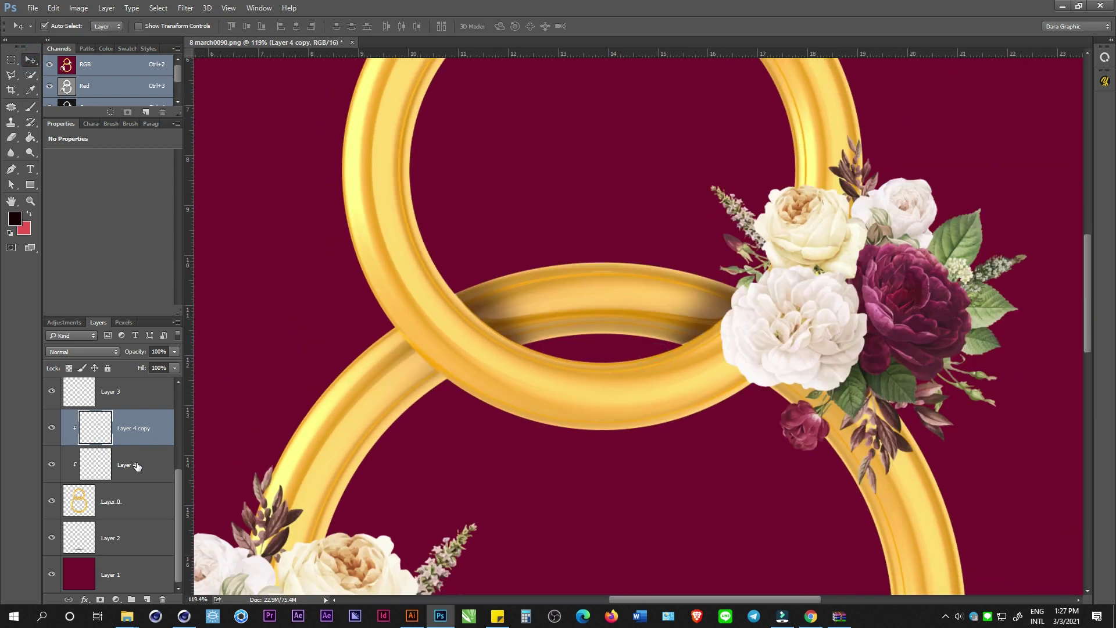
Lower the opacity of both clipped overlap shadow layers to 69%.
{"action": "left_click", "coordinate": [137, 466], "text": "shift"}
{"action": "left_click_drag", "start_coordinate": [130, 355], "coordinate": [113, 353]}
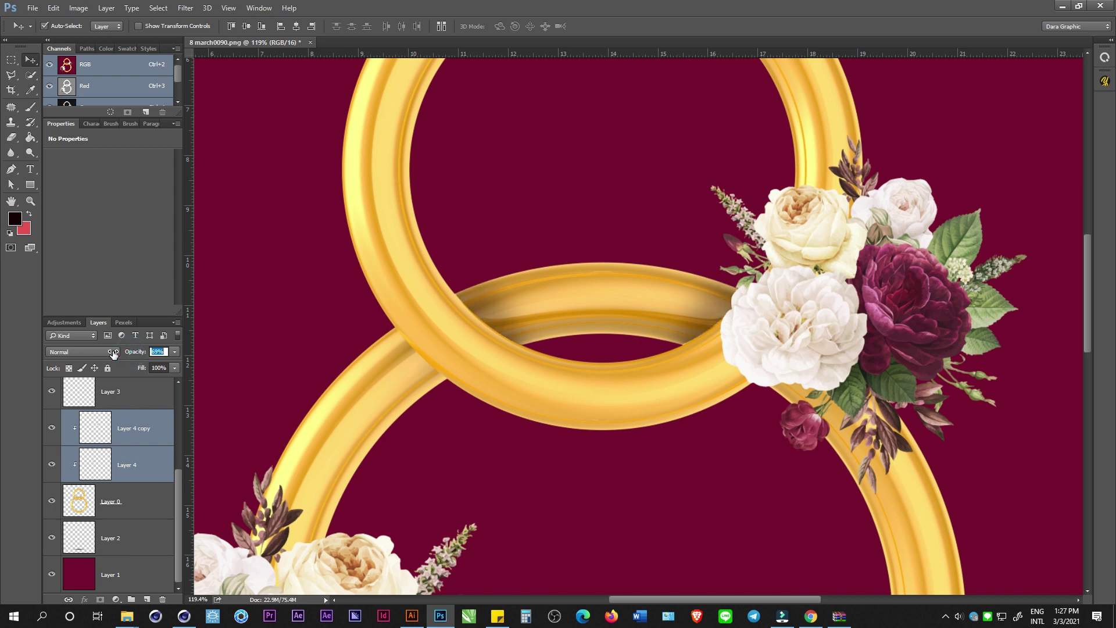
Try a rotated duplicate of the overlap shadow on the large ring outside the crossing, and delete that duplicate.
{"action": "left_click", "coordinate": [132, 430]}
{"action": "key", "text": "ctrl+j"}
{"action": "key", "text": "ctrl+t"}
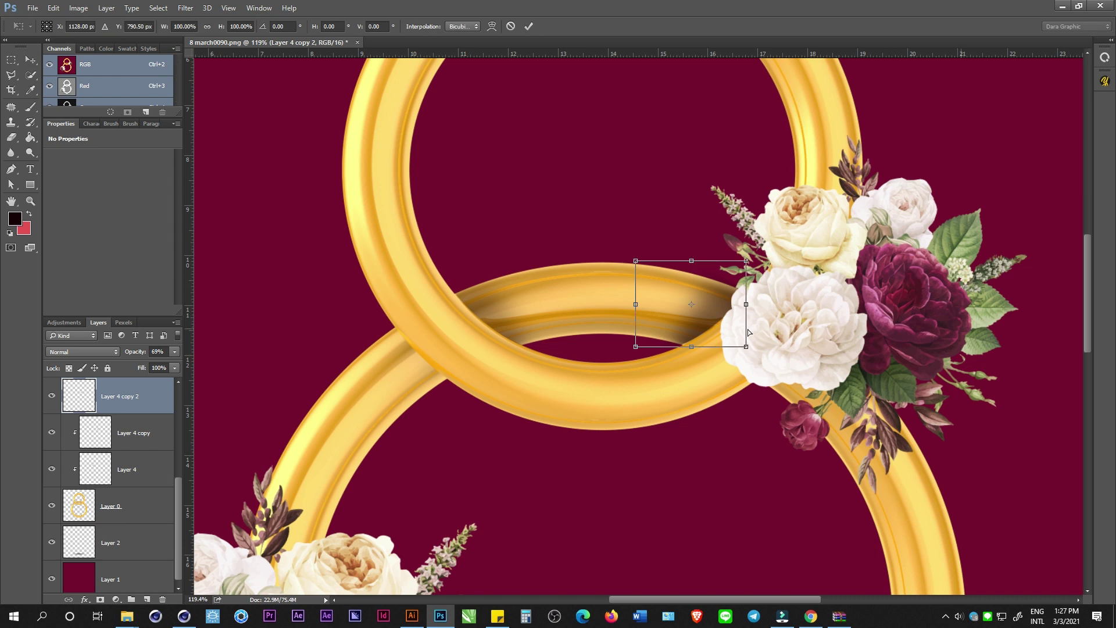
{"action": "left_click_drag", "start_coordinate": [712, 320], "coordinate": [374, 417]}
{"action": "left_click_drag", "start_coordinate": [428, 394], "coordinate": [355, 356]}
{"action": "left_click_drag", "start_coordinate": [355, 399], "coordinate": [402, 374]}
{"action": "left_click_drag", "start_coordinate": [406, 372], "coordinate": [412, 368]}
{"action": "key", "text": "Return"}
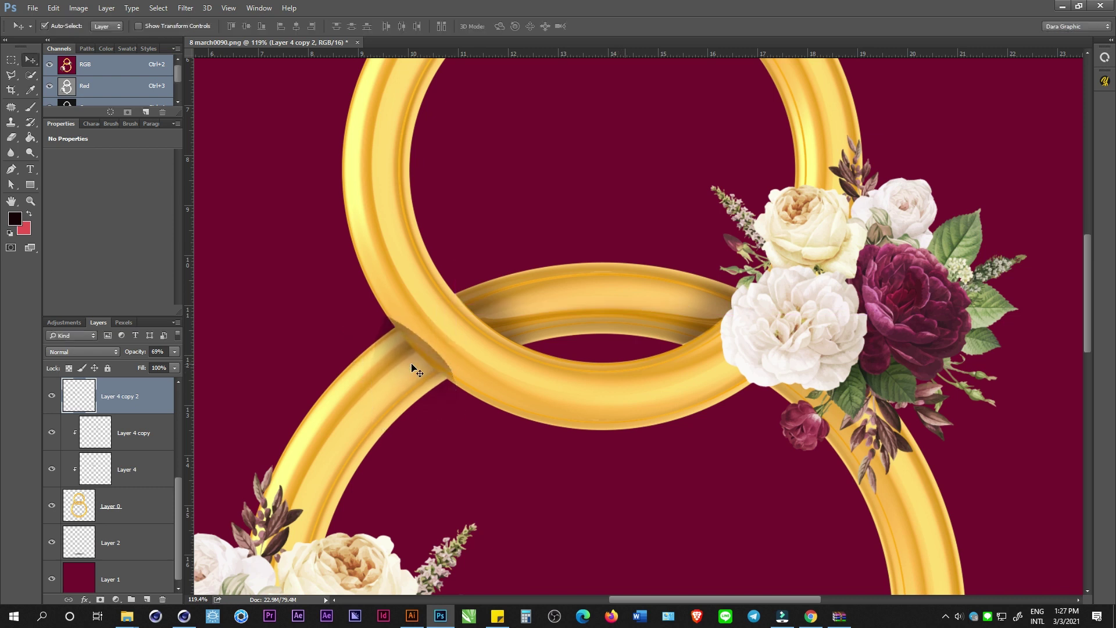
{"action": "key", "text": "Delete"}
Outline the large ring section beside the outer crossing with a pen path following the small ring's edge, and convert it to a selection.
{"action": "left_click", "coordinate": [66, 394]}
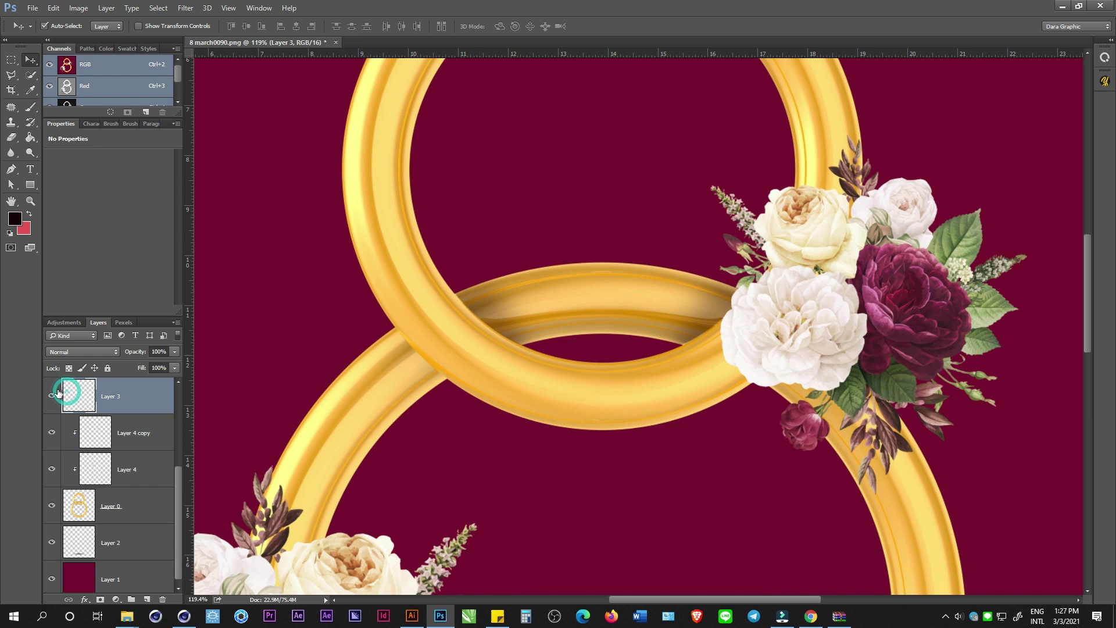
{"action": "scroll", "coordinate": [529, 388], "scroll_direction": "down", "scroll_amount": 1}
{"action": "scroll", "coordinate": [529, 388], "scroll_direction": "down", "scroll_amount": 1}
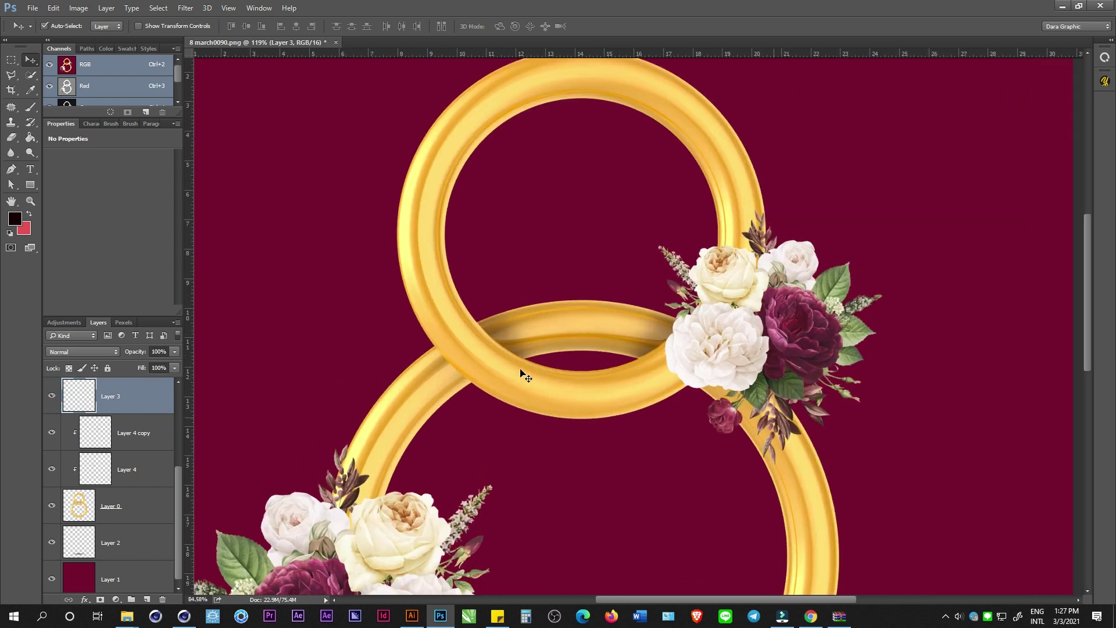
{"action": "scroll", "coordinate": [518, 373], "scroll_direction": "up", "scroll_amount": 2}
{"action": "key", "text": "p"}
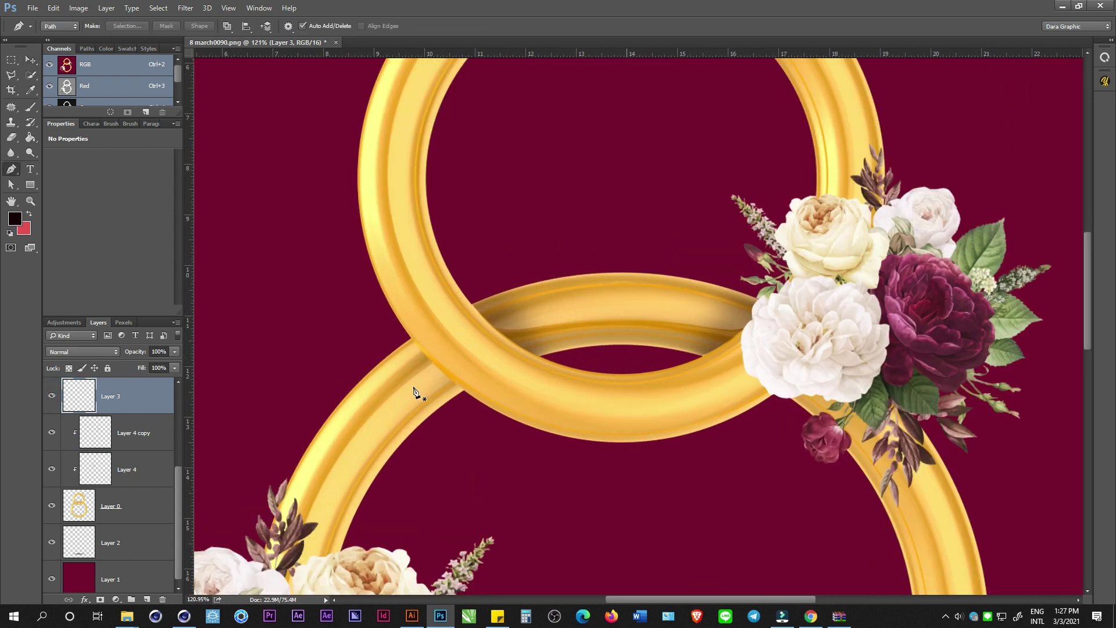
{"action": "scroll", "coordinate": [413, 331], "scroll_direction": "up", "scroll_amount": 10}
{"action": "left_click", "coordinate": [411, 319]}
{"action": "scroll", "coordinate": [453, 349], "scroll_direction": "down", "scroll_amount": 2}
{"action": "scroll", "coordinate": [453, 349], "scroll_direction": "right", "scroll_amount": 1}
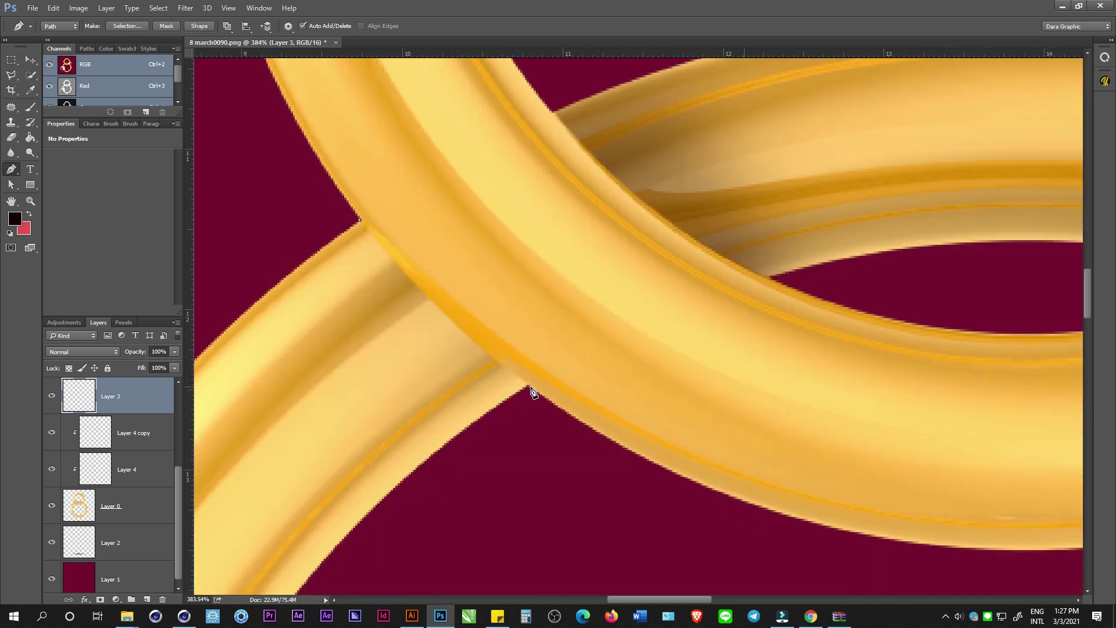
{"action": "left_click_drag", "start_coordinate": [530, 386], "coordinate": [624, 314]}
{"action": "scroll", "coordinate": [580, 436], "scroll_direction": "down", "scroll_amount": 5}
{"action": "scroll", "coordinate": [623, 314], "scroll_direction": "down", "scroll_amount": 3}
{"action": "scroll", "coordinate": [623, 314], "scroll_direction": "left", "scroll_amount": 2}
{"action": "left_click", "coordinate": [587, 322]}
{"action": "left_click_drag", "start_coordinate": [464, 269], "coordinate": [415, 225]}
{"action": "scroll", "coordinate": [429, 176], "scroll_direction": "up", "scroll_amount": 3}
{"action": "left_click", "coordinate": [646, 133]}
{"action": "key", "text": "ctrl+Return"}
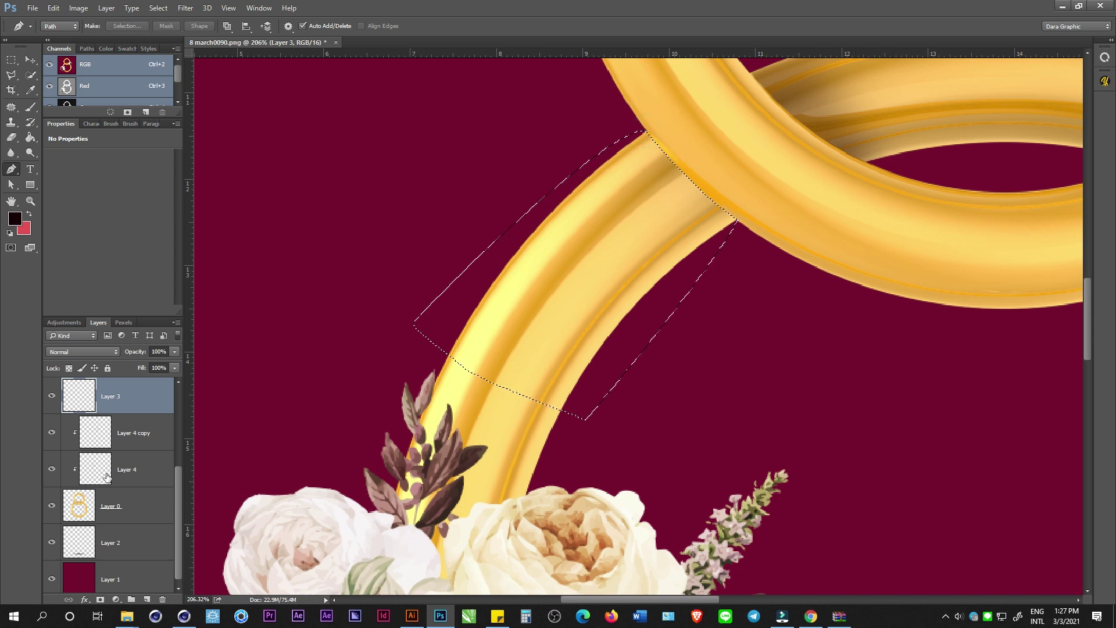
Paint a soft dark shadow on Layer 3 along the selected crossing edge with a 33% opacity brush, and deselect.
{"action": "key", "text": "ctrl+v"}
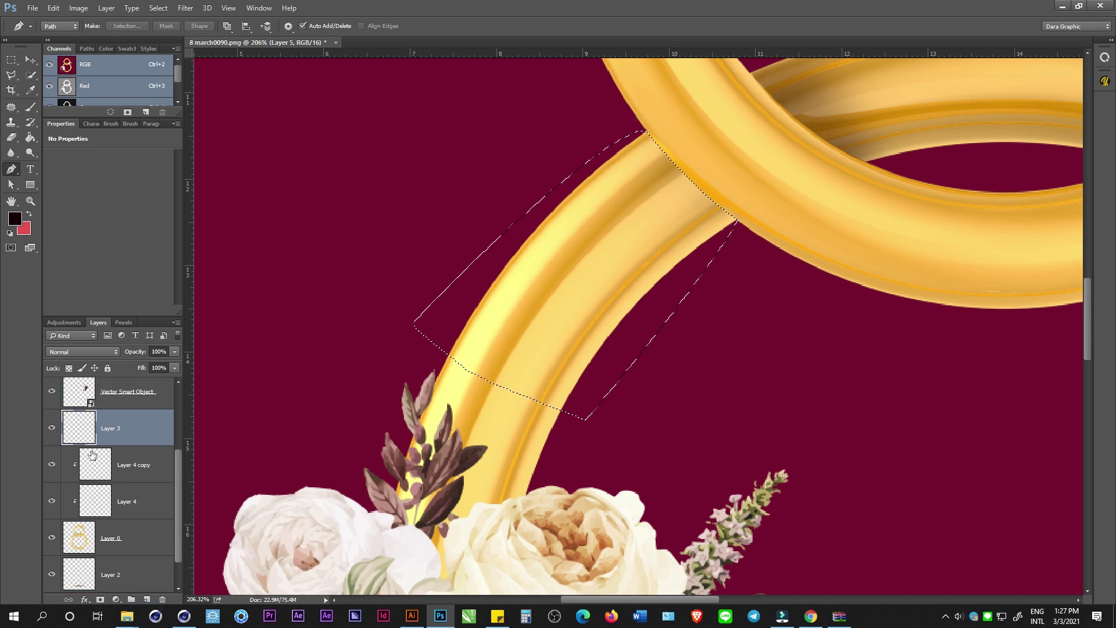
{"action": "left_click", "coordinate": [84, 434]}
{"action": "key", "text": "b"}
{"action": "mouse_move", "coordinate": [727, 197]}
{"action": "left_mouse_down"}
{"action": "mouse_move", "coordinate": [713, 166]}
{"action": "mouse_move", "coordinate": [668, 131]}
{"action": "mouse_move", "coordinate": [732, 169]}
{"action": "mouse_move", "coordinate": [694, 134]}
{"action": "left_mouse_up"}
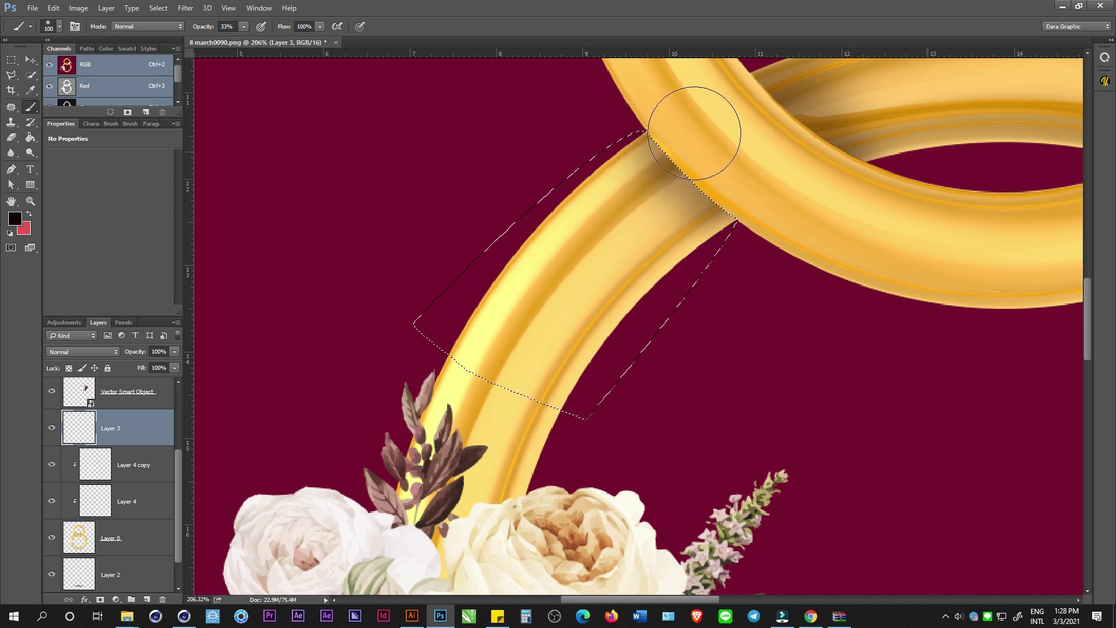
{"action": "key", "text": "ctrl+d"}
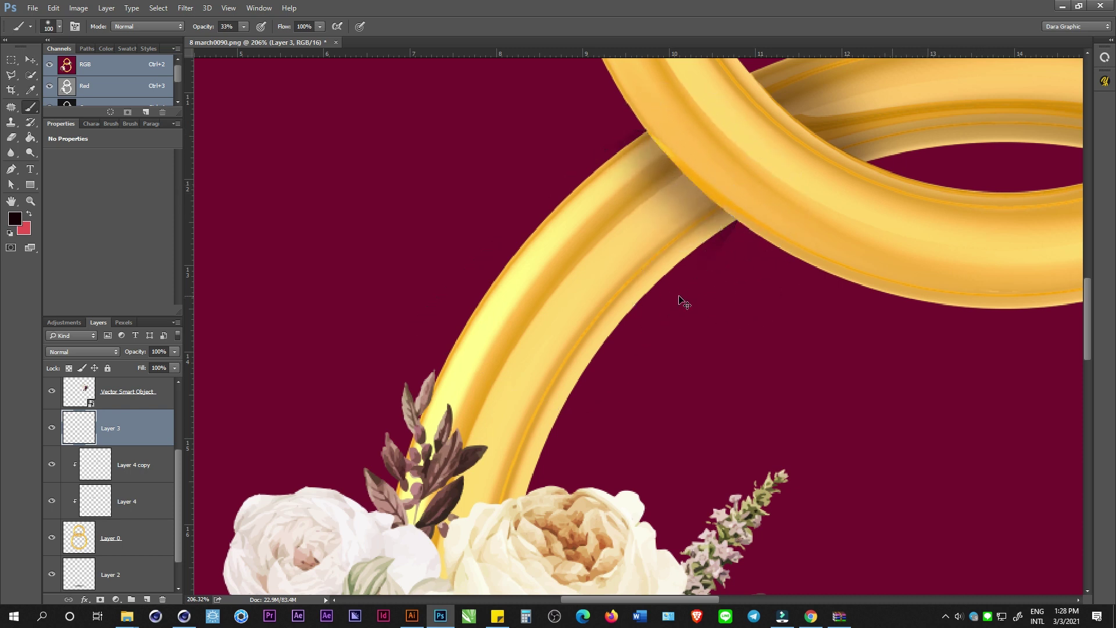
Clip the Layer 3 crossing shadow to the golden number 8 layer.
{"action": "left_click", "coordinate": [86, 444], "text": "alt"}
{"action": "key", "text": "ctrl+0"}
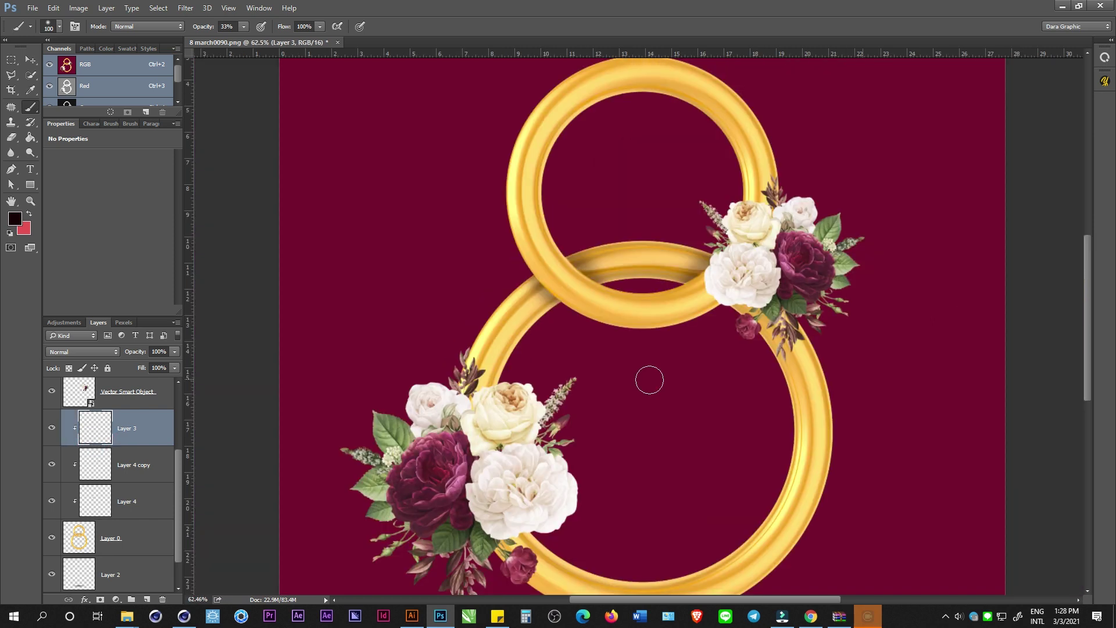
{"action": "key", "text": "v"}
{"action": "key", "text": "ctrl+minus"}
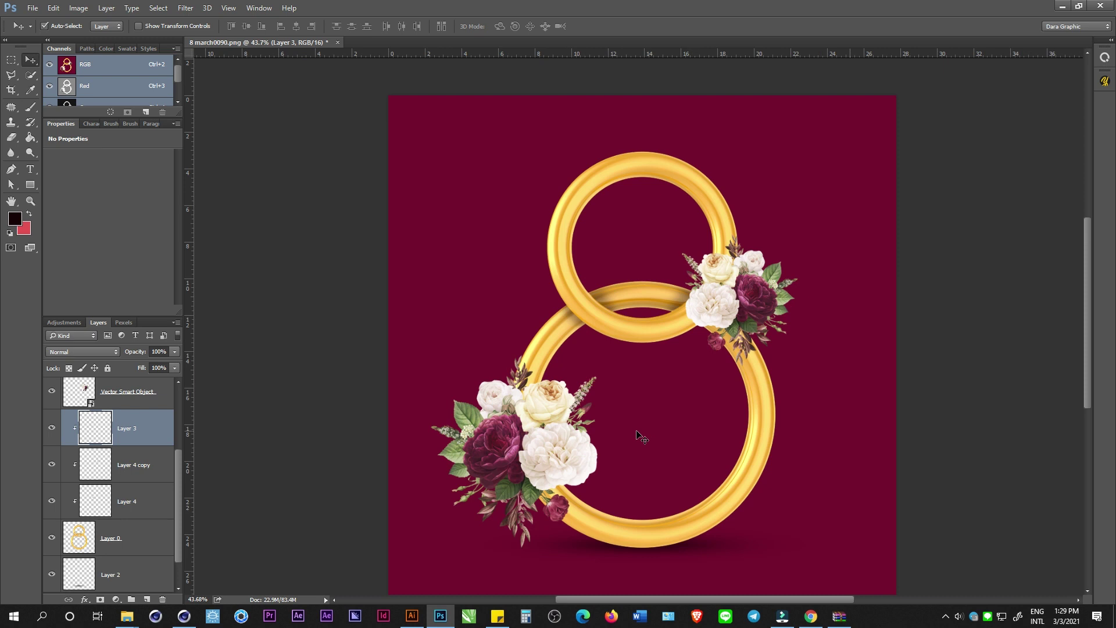
Load the outline of the larger bouquet as a selection.
{"action": "scroll", "coordinate": [546, 436], "scroll_direction": "up", "scroll_amount": 3}
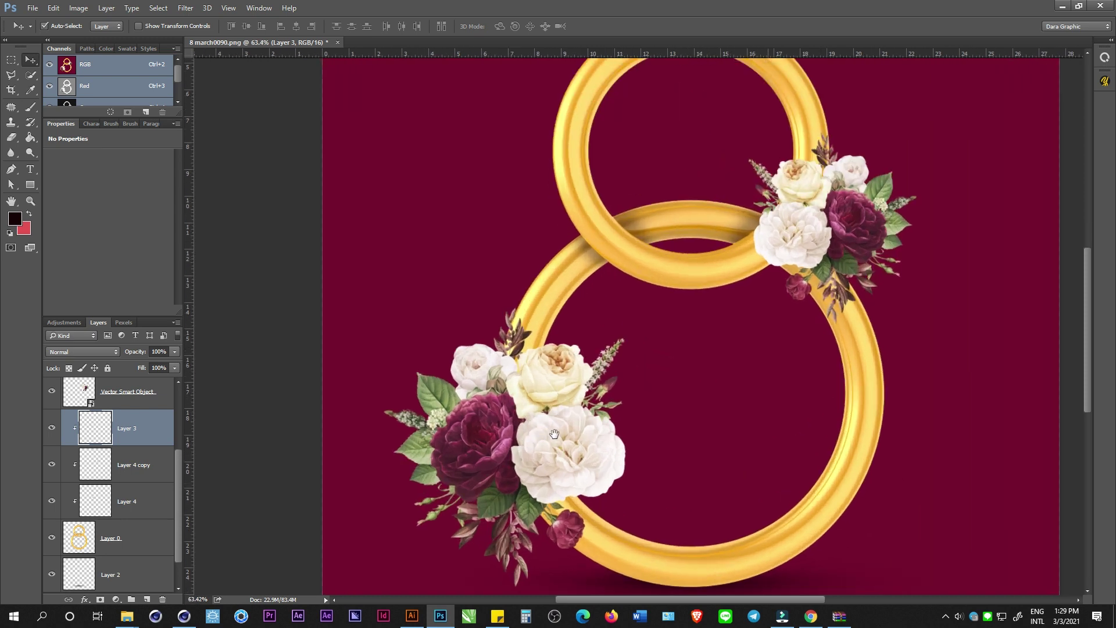
{"action": "left_click_drag", "start_coordinate": [551, 431], "coordinate": [550, 424]}
{"action": "left_click", "coordinate": [515, 410]}
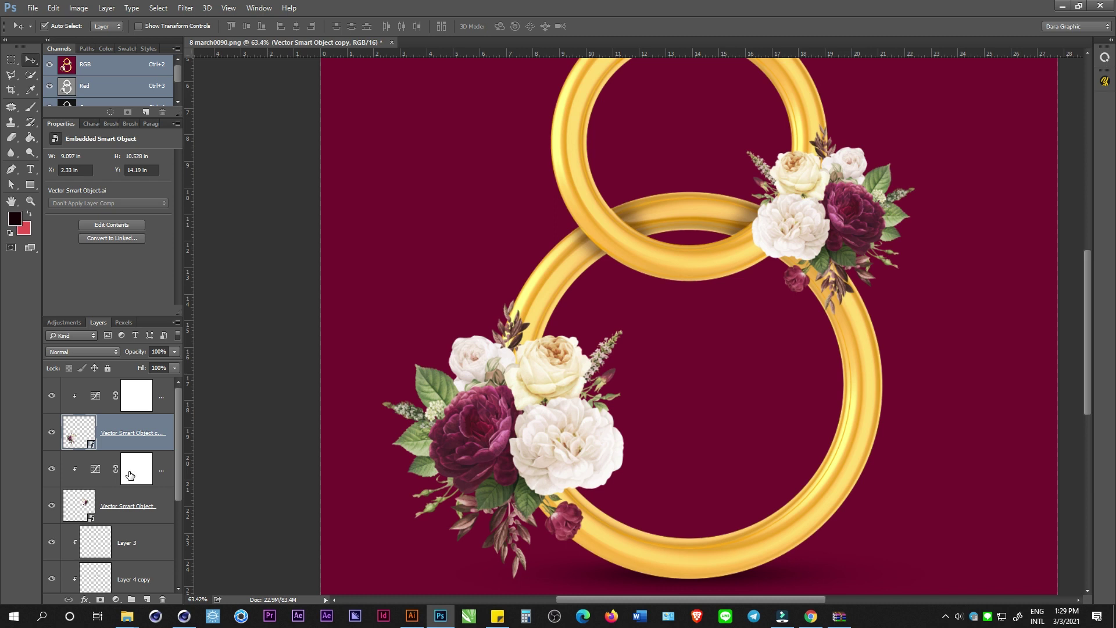
{"action": "scroll", "coordinate": [129, 476], "scroll_direction": "down", "scroll_amount": 4}
{"action": "scroll", "coordinate": [130, 476], "scroll_direction": "up", "scroll_amount": 3}
{"action": "left_click", "coordinate": [80, 403], "text": "ctrl"}
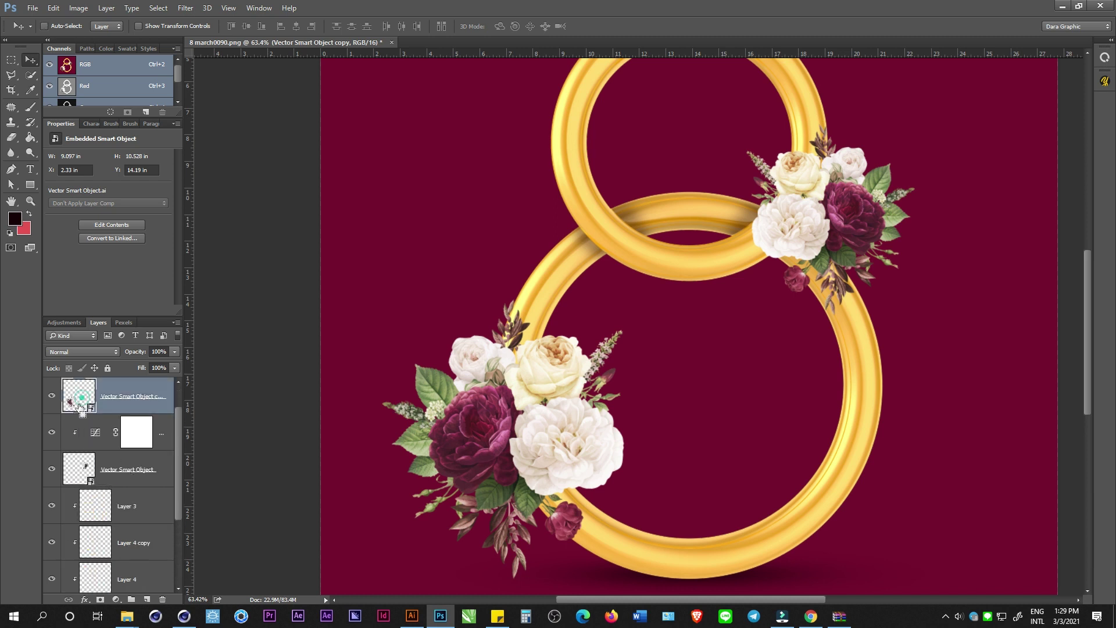
Add a new layer directly above the number 8 layer, fill the bouquet-shaped selection with the dark foreground colour, and deselect.
{"action": "scroll", "coordinate": [111, 483], "scroll_direction": "down", "scroll_amount": 3}
{"action": "left_click", "coordinate": [125, 500], "text": "ctrl"}
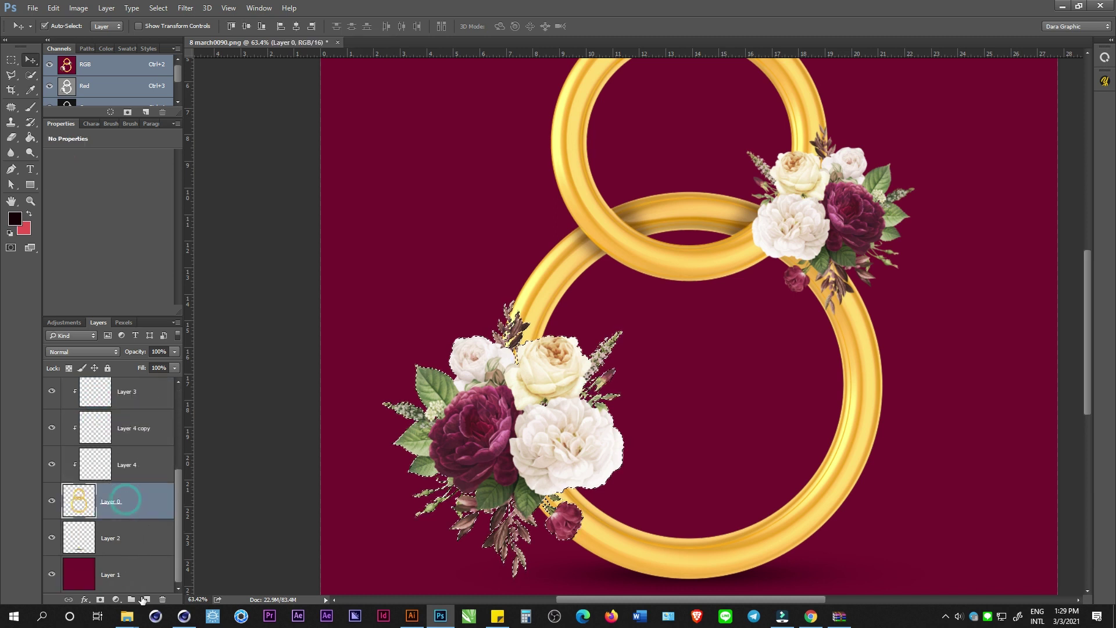
{"action": "left_click", "coordinate": [145, 599]}
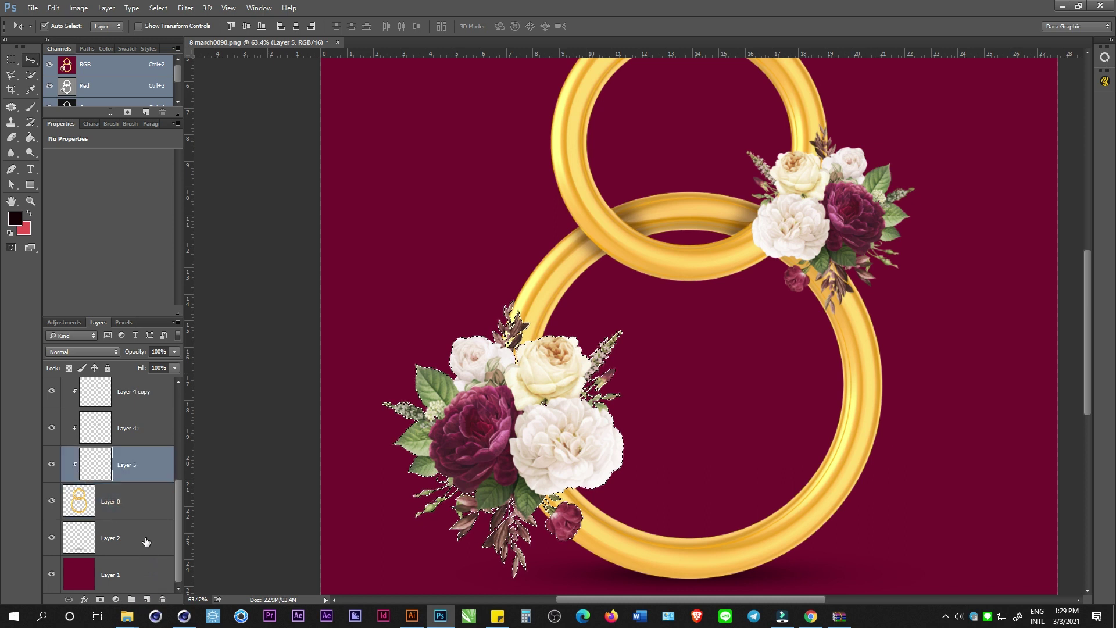
{"action": "key", "text": "alt+BackSpace"}
{"action": "key", "text": "ctrl+d"}
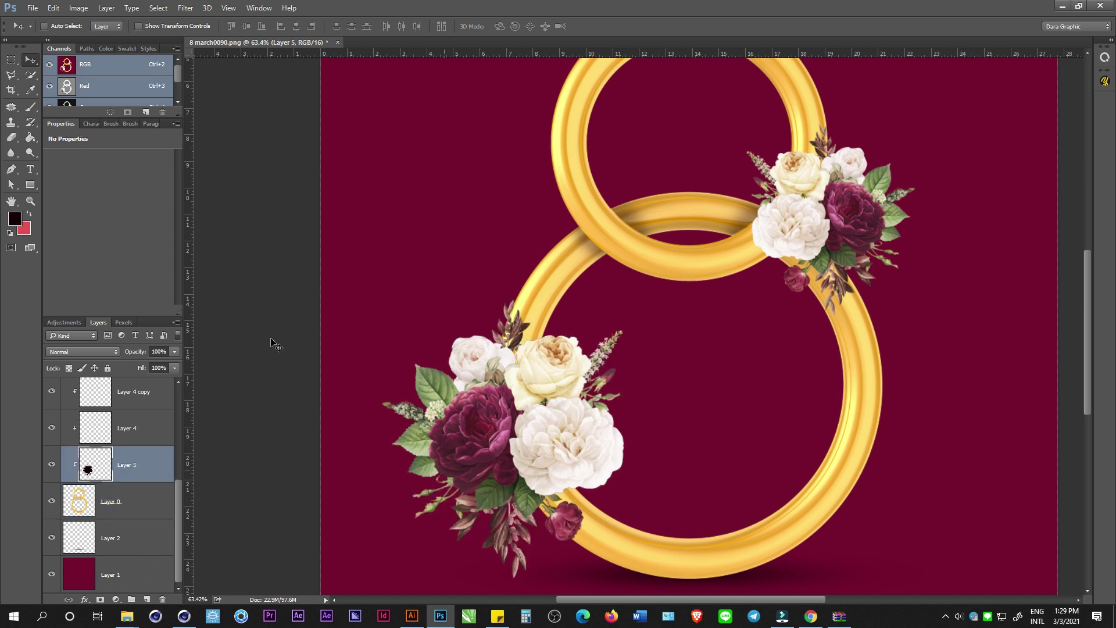
Reapply the last Gaussian Blur to the larger bouquet's shadow and skew its upper edge about 6.4° toward the left.
{"action": "left_click", "coordinate": [185, 8]}
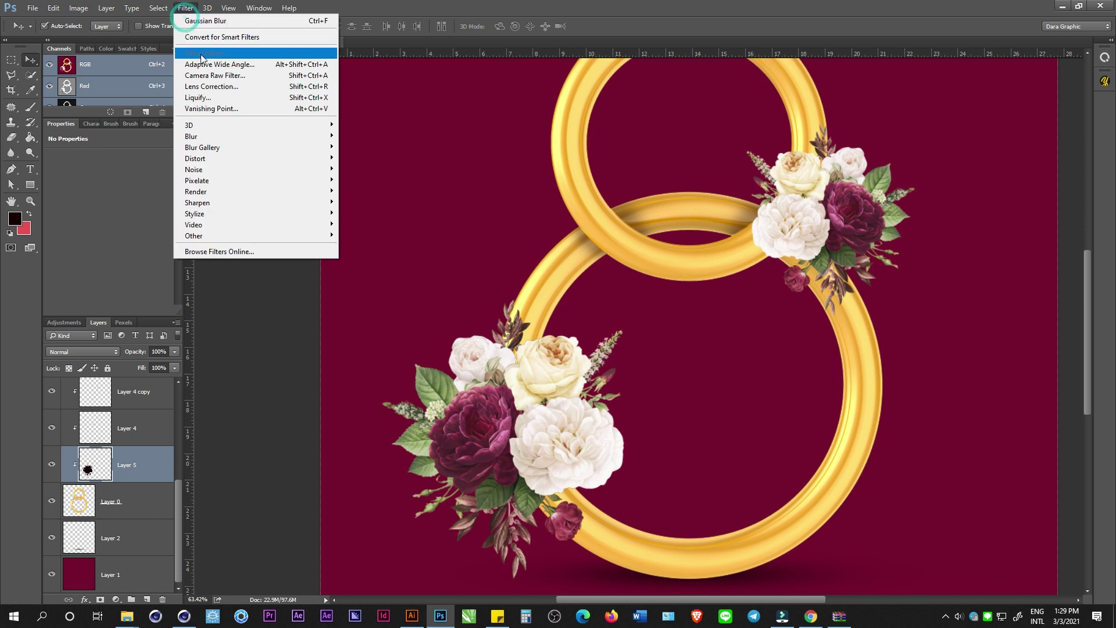
{"action": "left_click", "coordinate": [203, 21]}
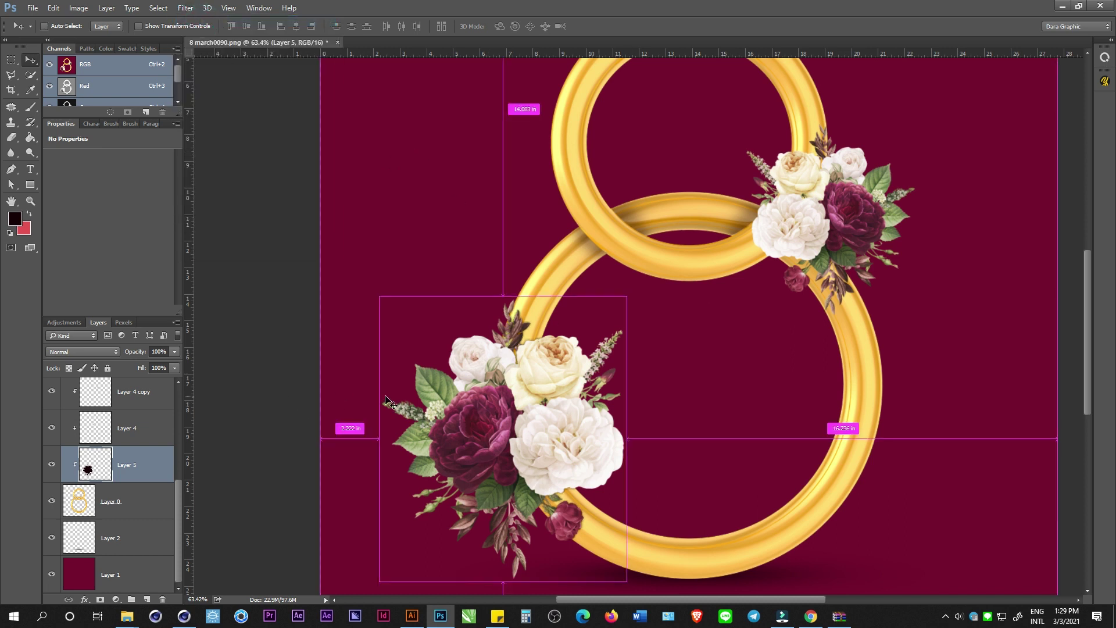
{"action": "key", "text": "ctrl+t"}
{"action": "left_click_drag", "start_coordinate": [506, 300], "coordinate": [474, 299]}
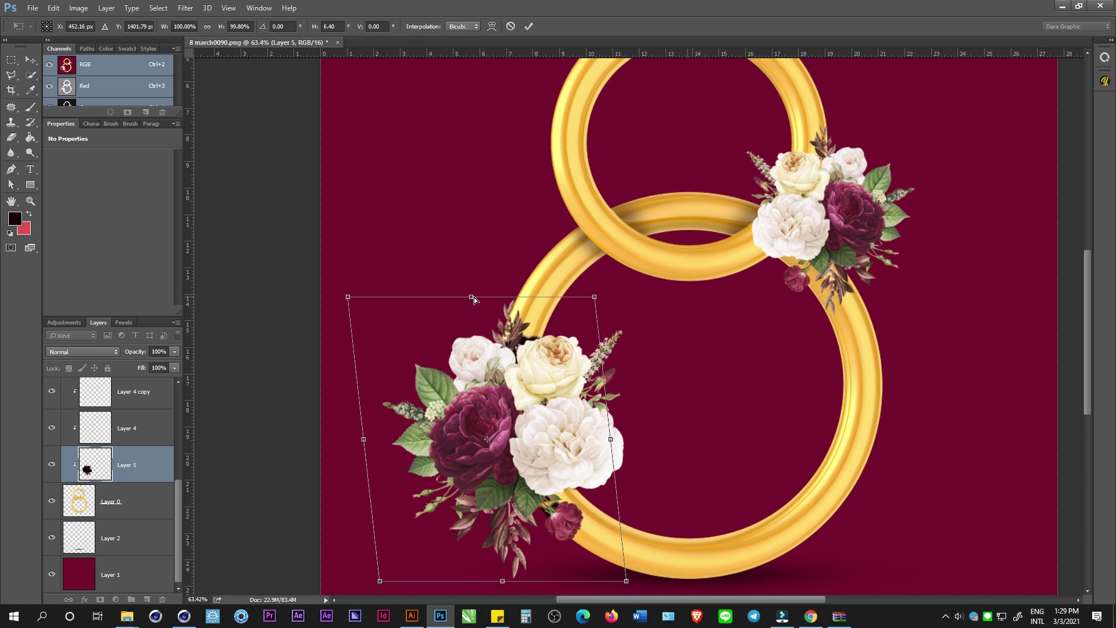
{"action": "key", "text": "Return"}
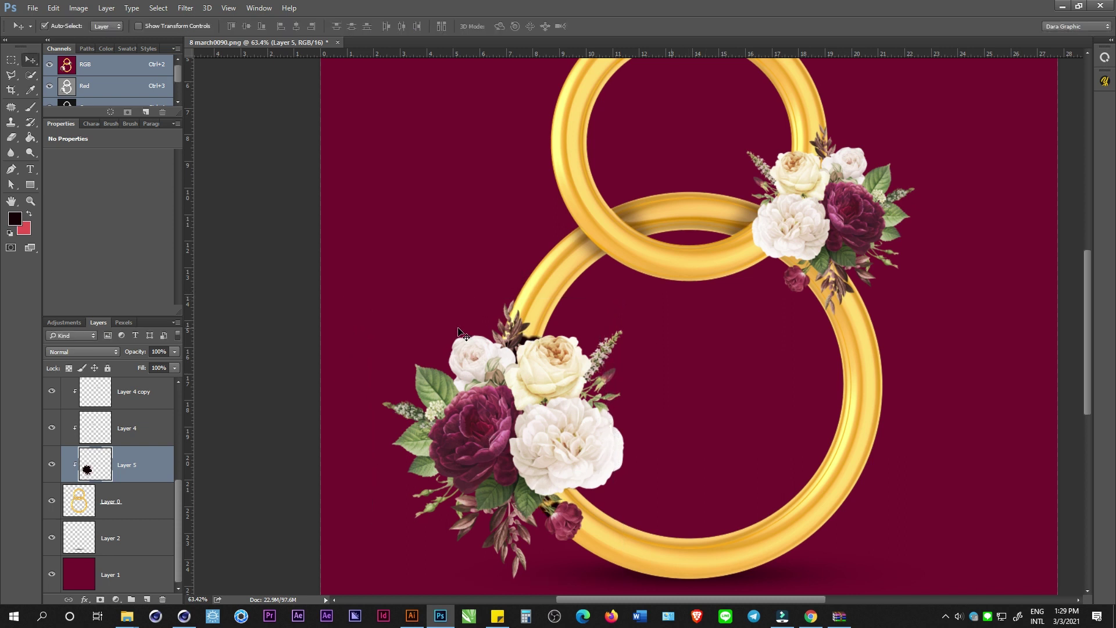
Set the larger bouquet shadow's opacity to 25%.
{"action": "left_click", "coordinate": [160, 352]}
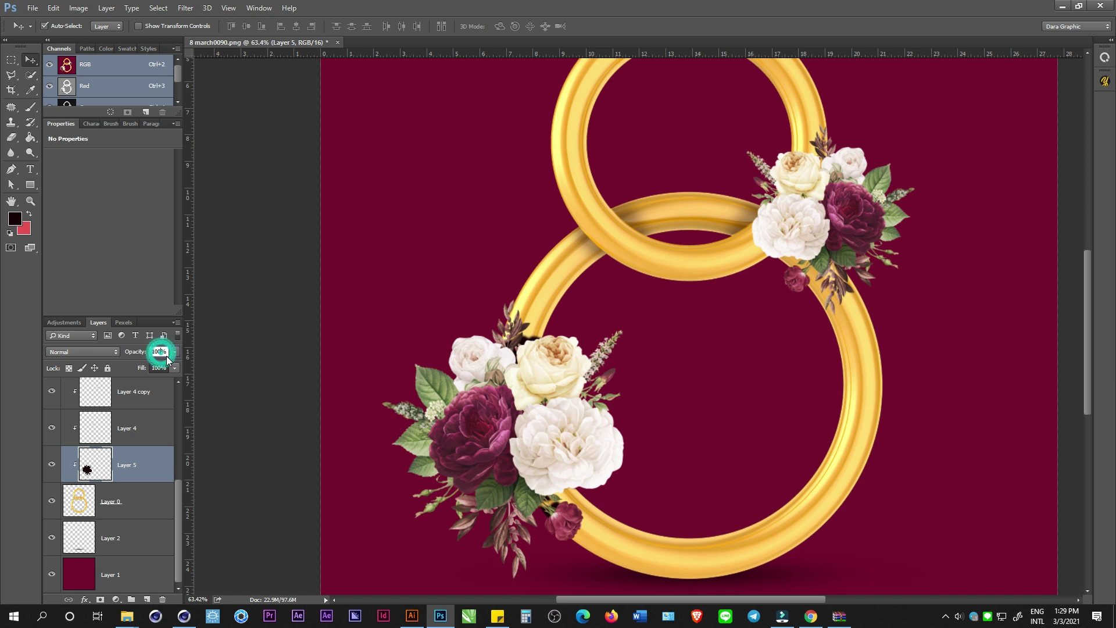
{"action": "type", "text": "25"}
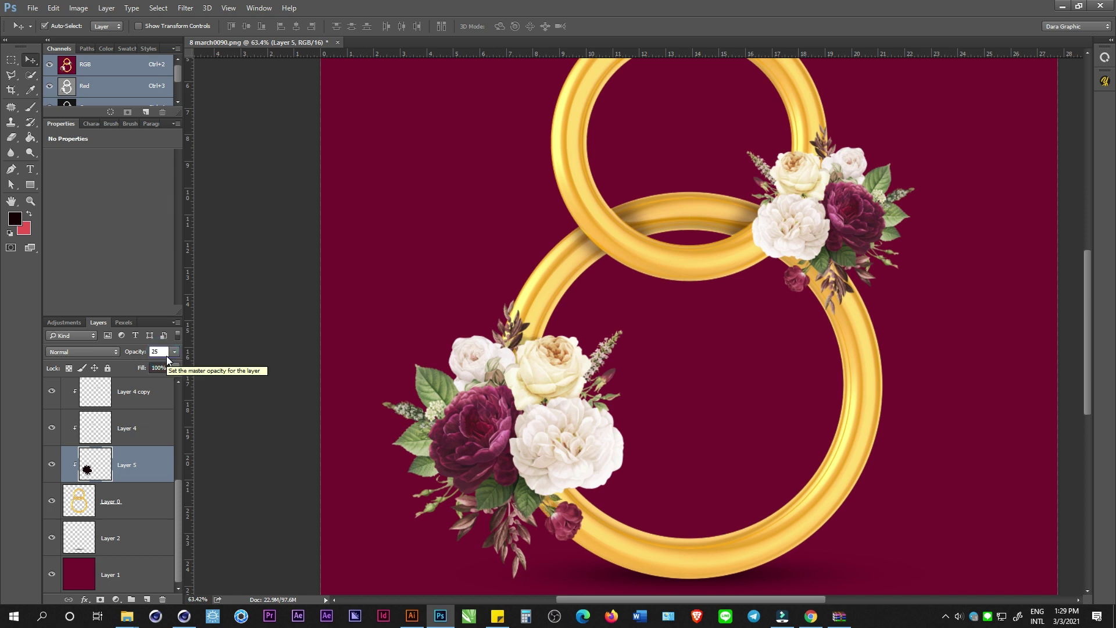
{"action": "key", "text": "Return"}
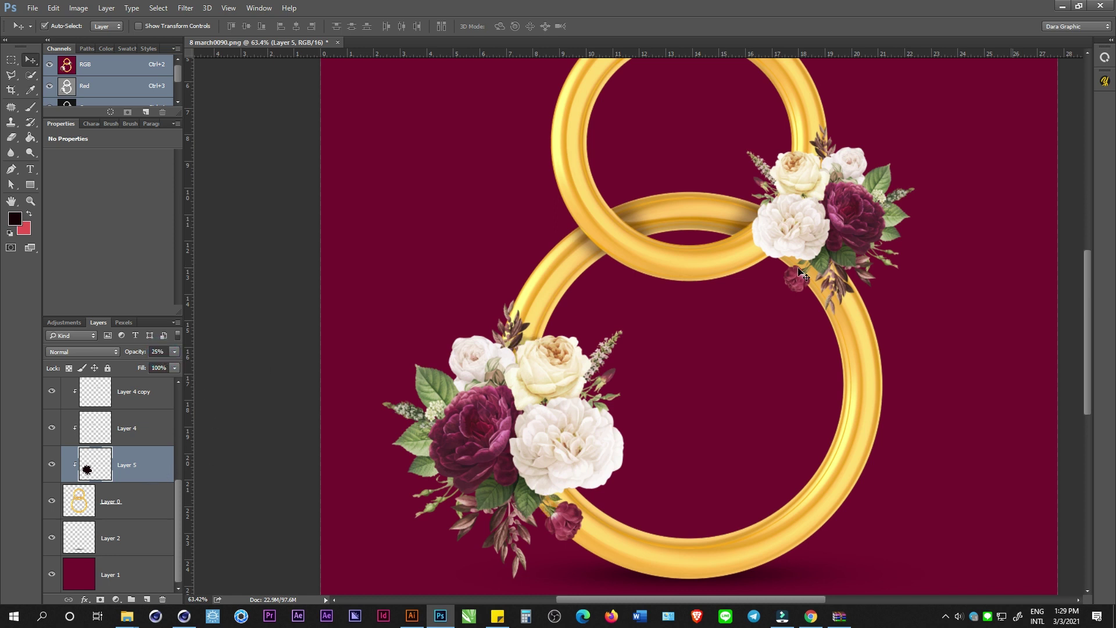
Load the smaller bouquet's outline as a selection, fill it with the dark foreground colour on a new layer above the number 8, and deselect.
{"action": "left_click", "coordinate": [805, 239]}
{"action": "left_click", "coordinate": [82, 461], "text": "ctrl"}
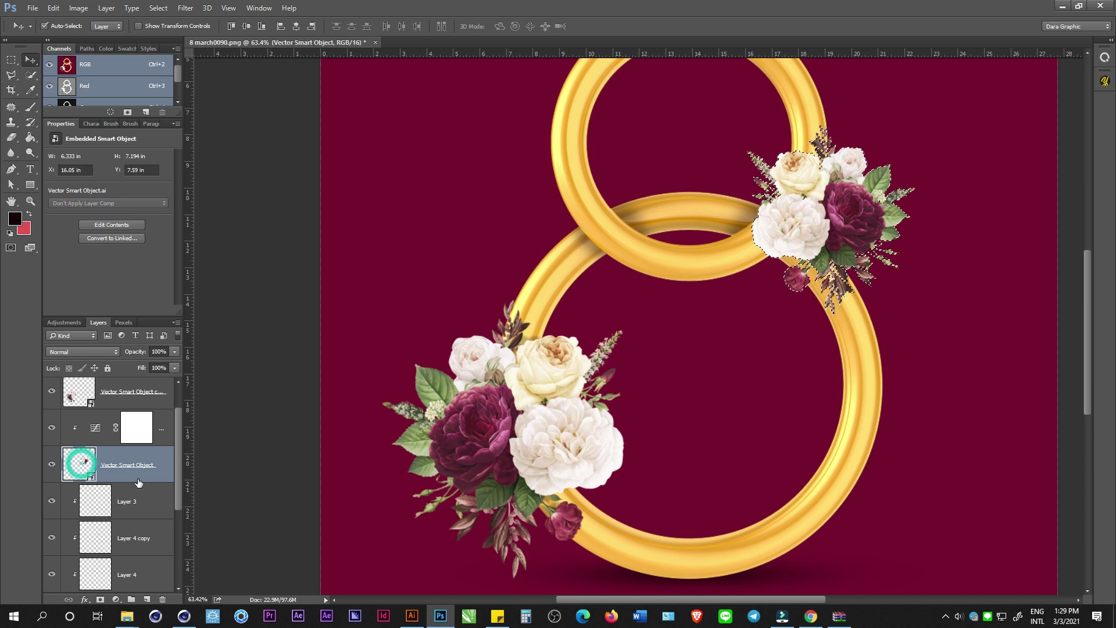
{"action": "scroll", "coordinate": [140, 482], "scroll_direction": "down", "scroll_amount": 3}
{"action": "left_click", "coordinate": [124, 500]}
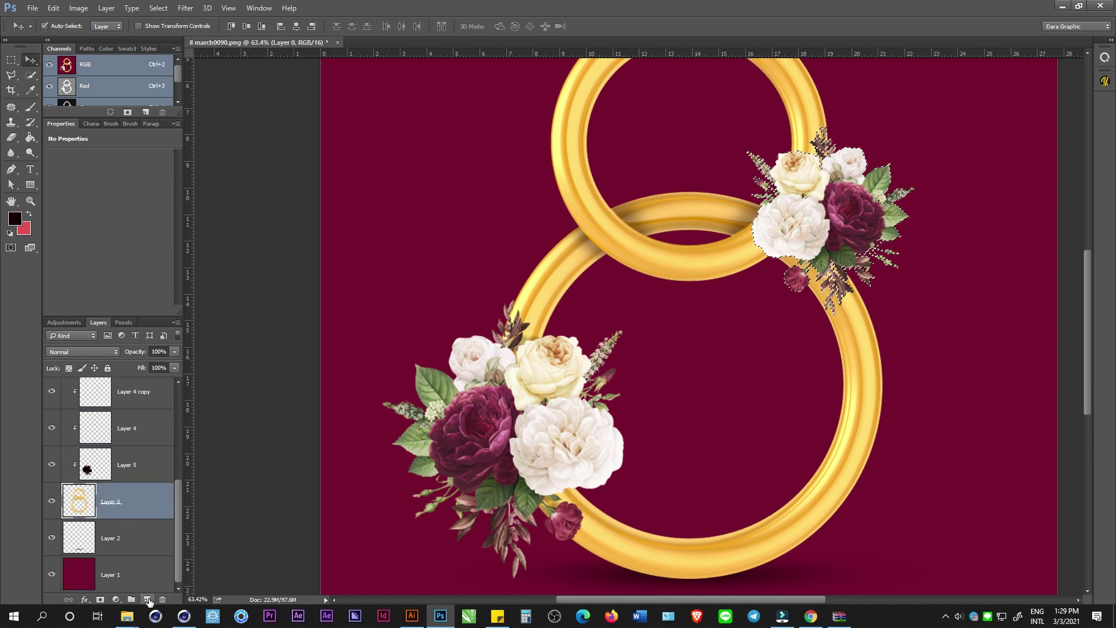
{"action": "left_click", "coordinate": [146, 599]}
{"action": "key", "text": "alt+BackSpace"}
{"action": "key", "text": "ctrl+d"}
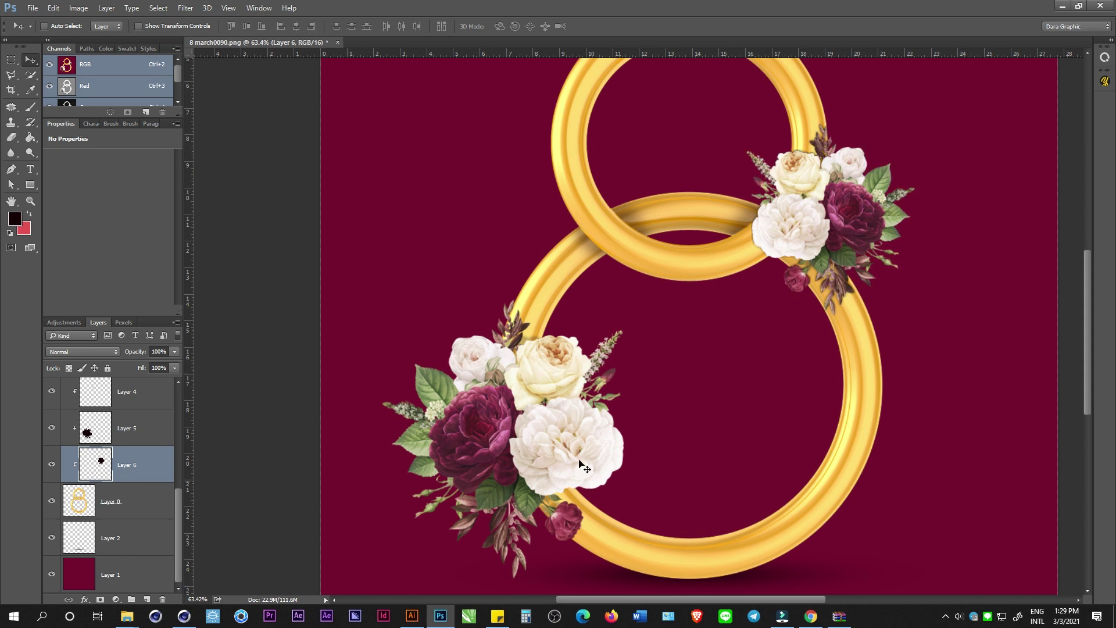
Skew the smaller bouquet's shadow about 8.5° toward the left and reduce its height to about 89%.
{"action": "key", "text": "ctrl+t"}
{"action": "left_click_drag", "start_coordinate": [832, 125], "coordinate": [806, 147]}
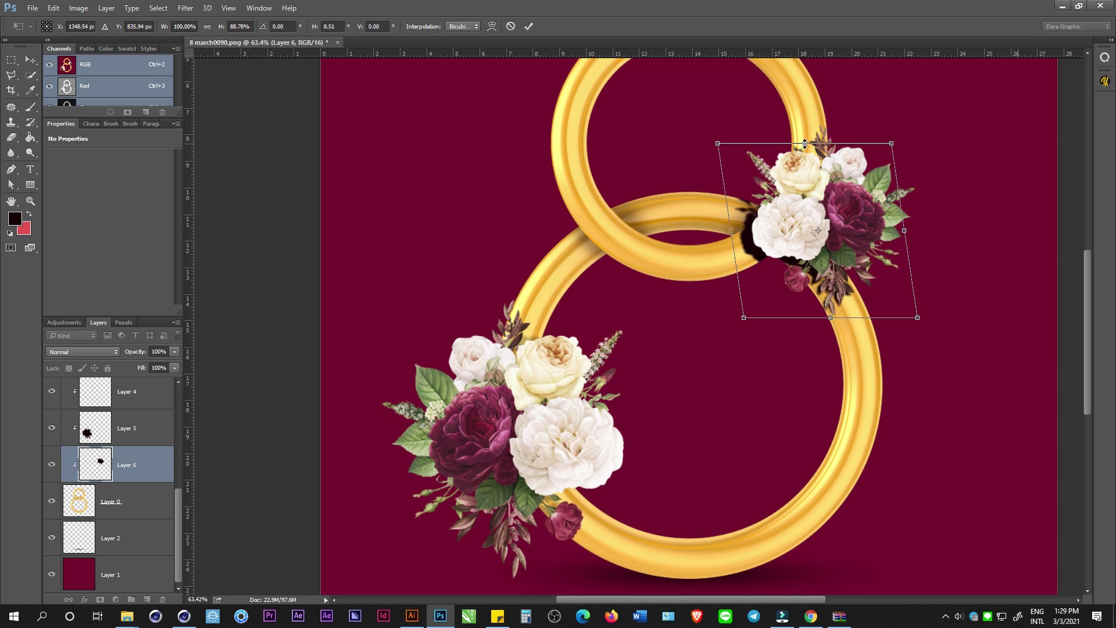
{"action": "key", "text": "Return"}
Set the smaller bouquet shadow's opacity to 25% and reapply the last Gaussian Blur to it.
{"action": "left_click", "coordinate": [157, 350]}
{"action": "type", "text": "25"}
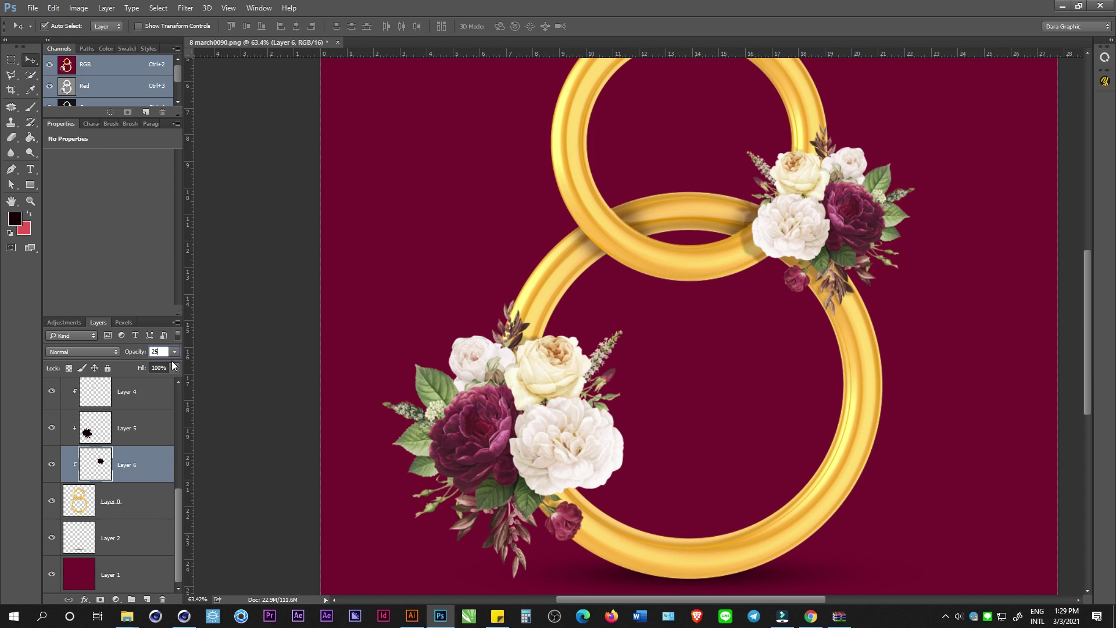
{"action": "key", "text": "Return"}
{"action": "left_click", "coordinate": [191, 12]}
{"action": "left_click", "coordinate": [199, 22]}
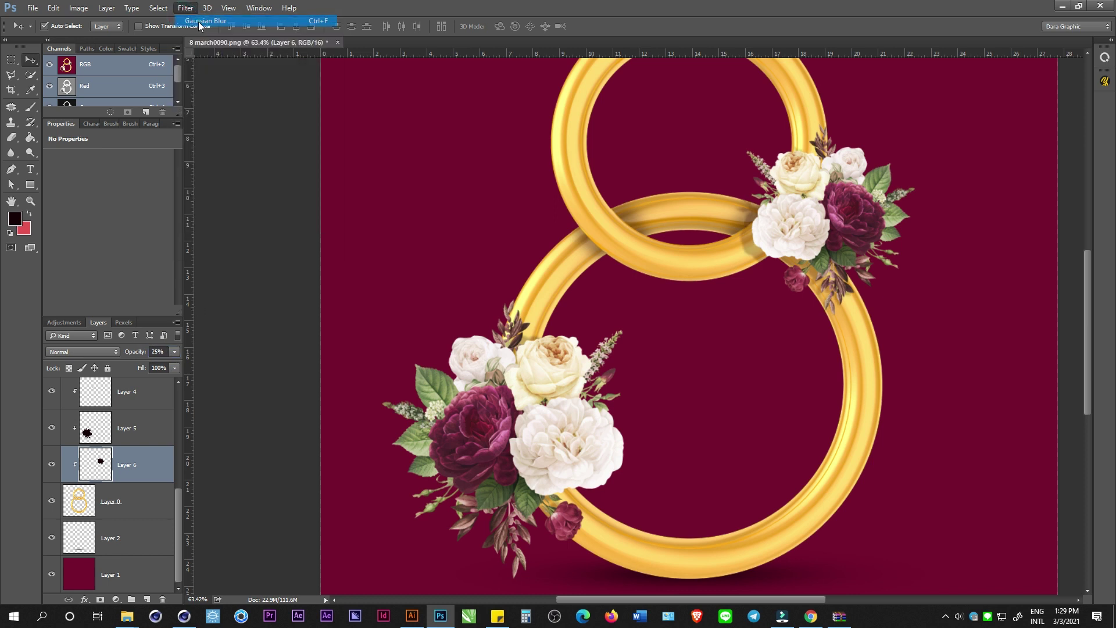
Fine-tune the bouquet shadows' opacity, setting the larger bouquet's shadow to 20%, and check the whole composition.
{"action": "left_click_drag", "start_coordinate": [135, 354], "coordinate": [136, 355]}
{"action": "left_click", "coordinate": [132, 433]}
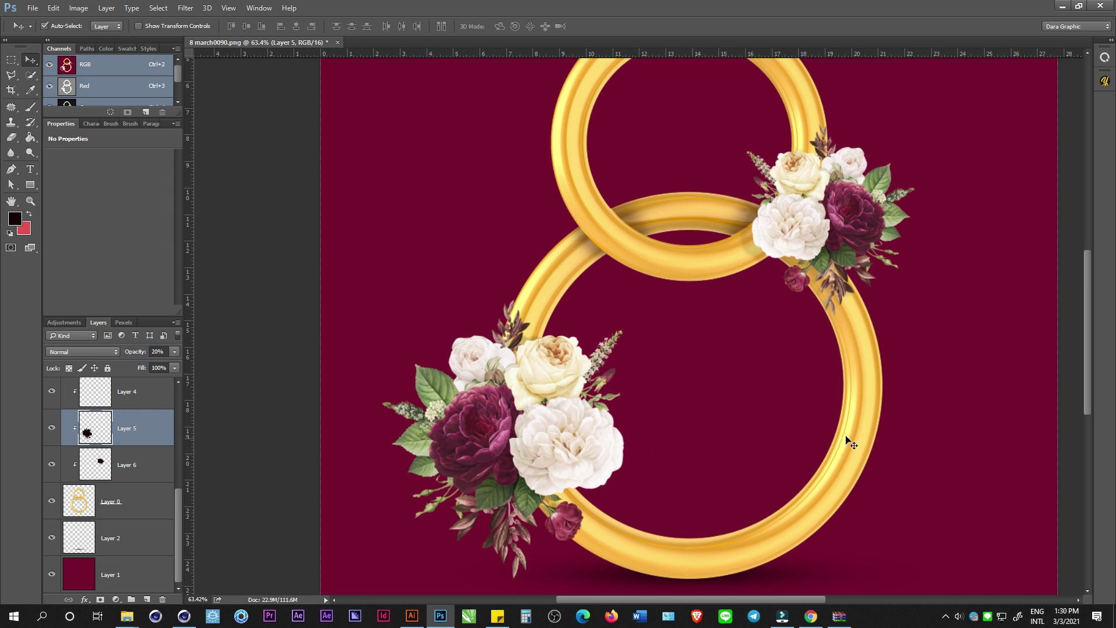
{"action": "left_click", "coordinate": [857, 421]}
{"action": "scroll", "coordinate": [772, 442], "scroll_direction": "down", "scroll_amount": 3}
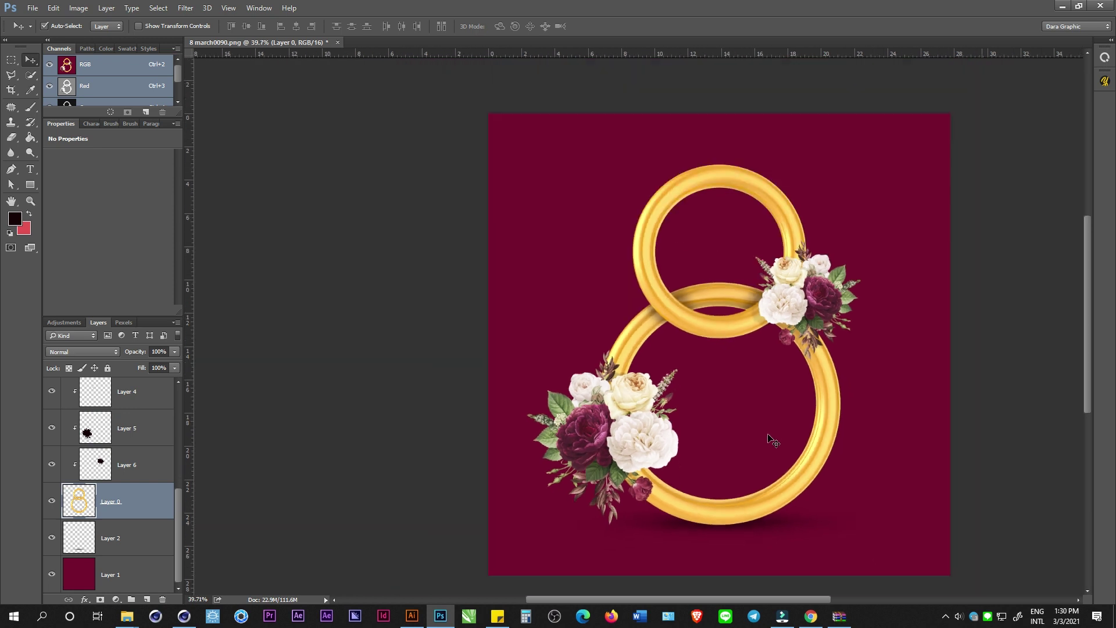
{"action": "scroll", "coordinate": [772, 443], "scroll_direction": "up", "scroll_amount": 1}
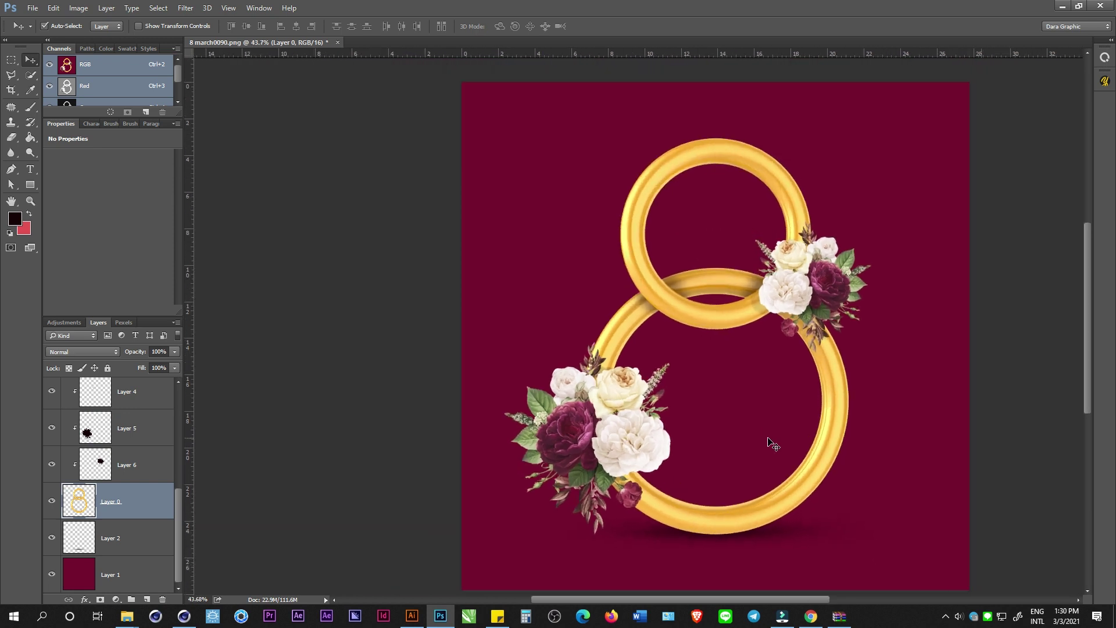
Group all layers above the burgundy background layer, from the number 8's ground shadow to the bouquets' adjustment layers.
{"action": "scroll", "coordinate": [727, 326], "scroll_direction": "down", "scroll_amount": 1}
{"action": "scroll", "coordinate": [736, 349], "scroll_direction": "up", "scroll_amount": 2}
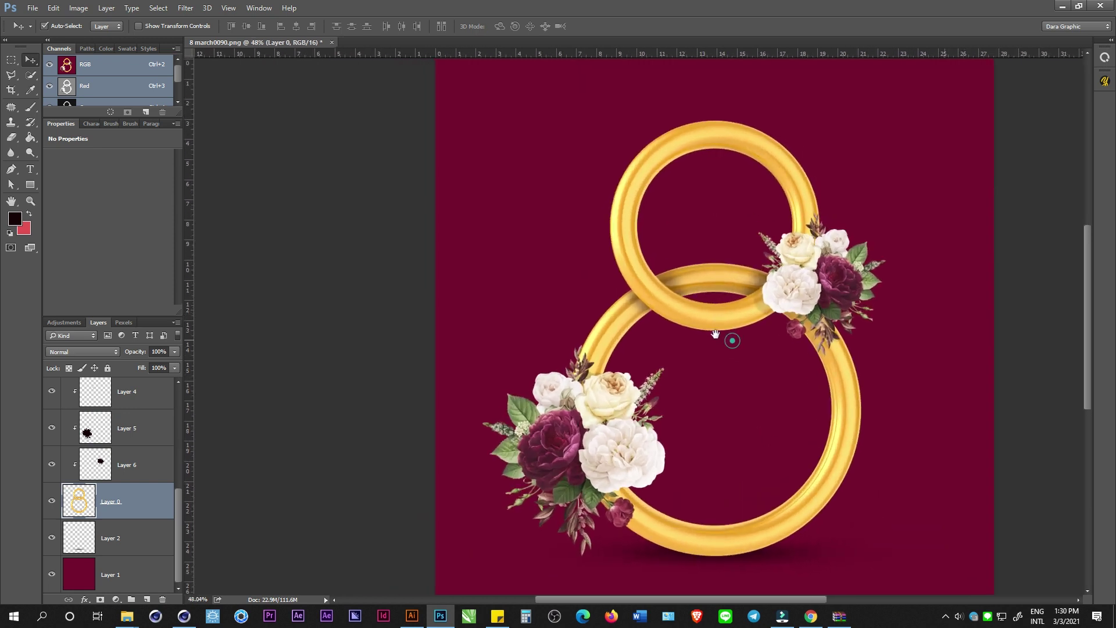
{"action": "scroll", "coordinate": [721, 340], "scroll_direction": "down", "scroll_amount": 1}
{"action": "scroll", "coordinate": [719, 340], "scroll_direction": "down", "scroll_amount": 1}
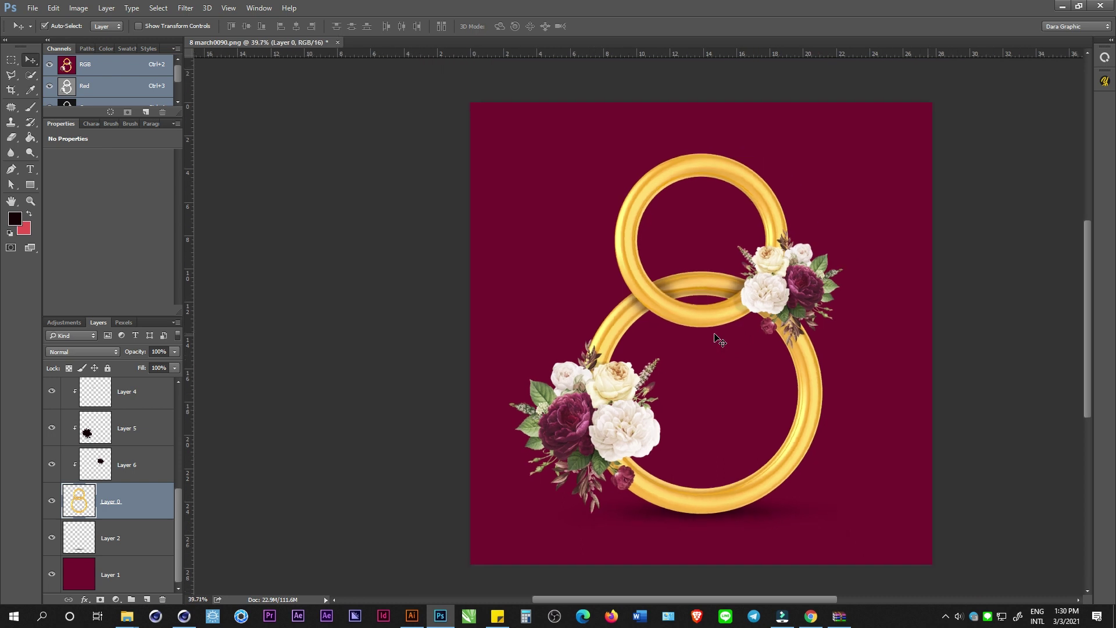
{"action": "left_click", "coordinate": [108, 549]}
{"action": "scroll", "coordinate": [143, 465], "scroll_direction": "up", "scroll_amount": 5}
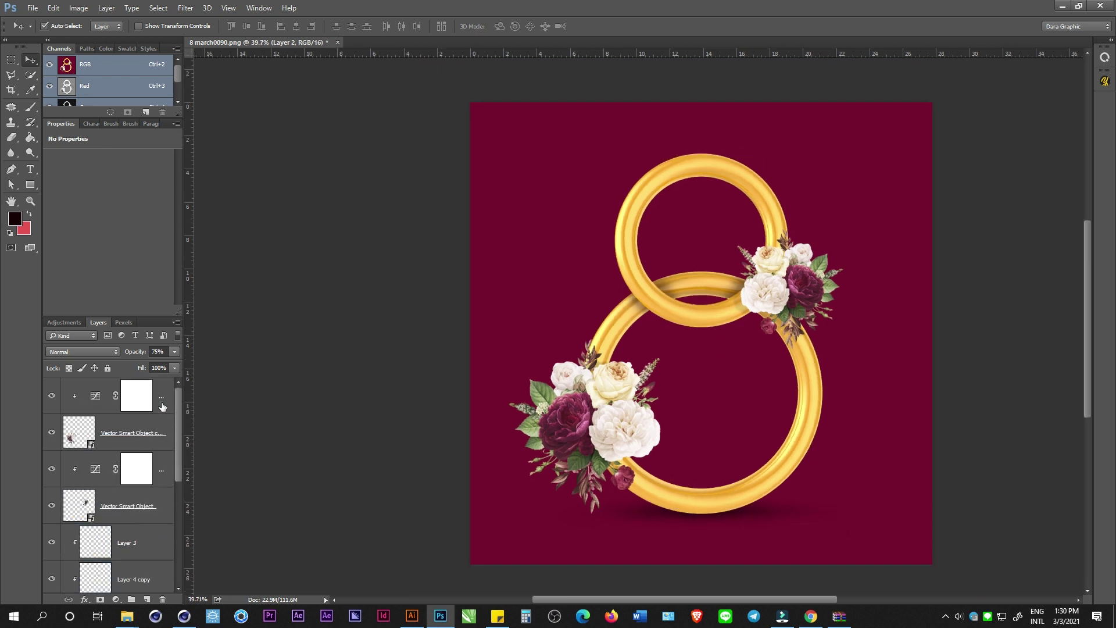
{"action": "key", "text": "ctrl+alt+a"}
{"action": "key", "text": "ctrl+g"}
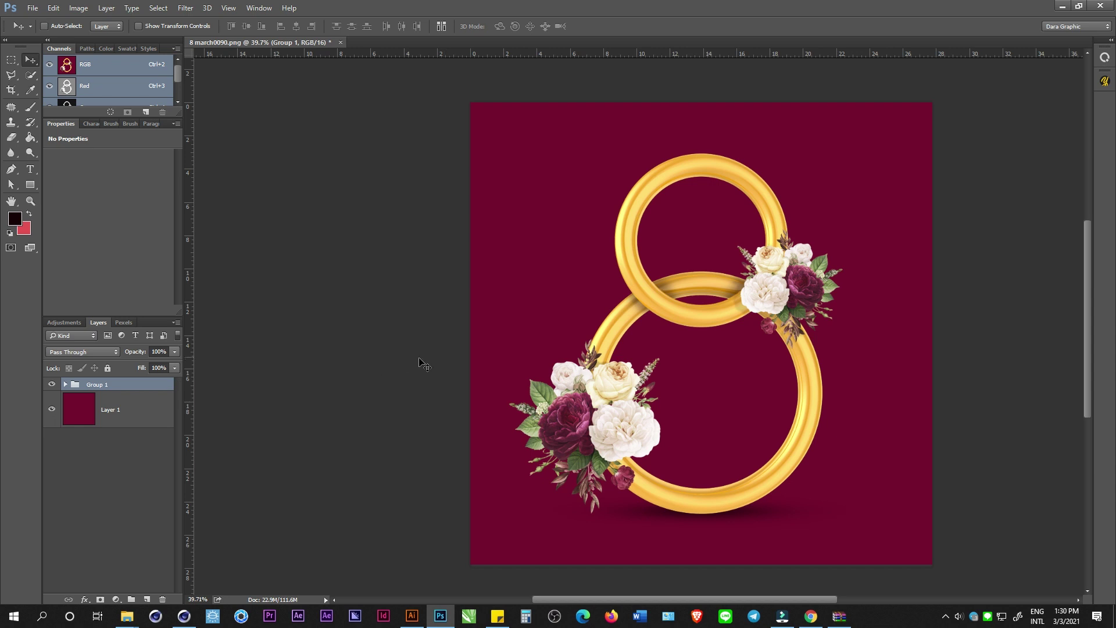
Scale the grouped number 8 and bouquets down slightly about their centre to leave more margin on the canvas.
{"action": "key", "text": "ctrl+t"}
{"action": "left_click_drag", "start_coordinate": [872, 150], "coordinate": [849, 153]}
{"action": "key", "text": "Return"}
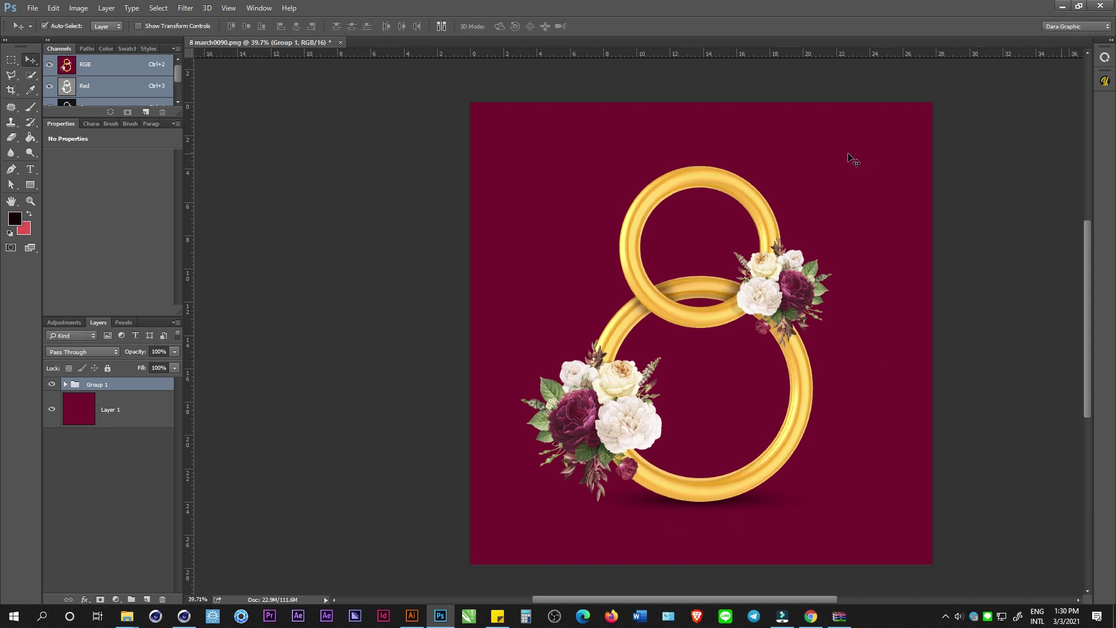
Shorten the larger bouquet's shadow slightly from its upper edge and set the shadow's opacity to 40%.
{"action": "scroll", "coordinate": [660, 396], "scroll_direction": "up", "scroll_amount": 1}
{"action": "scroll", "coordinate": [658, 396], "scroll_direction": "up", "scroll_amount": 3}
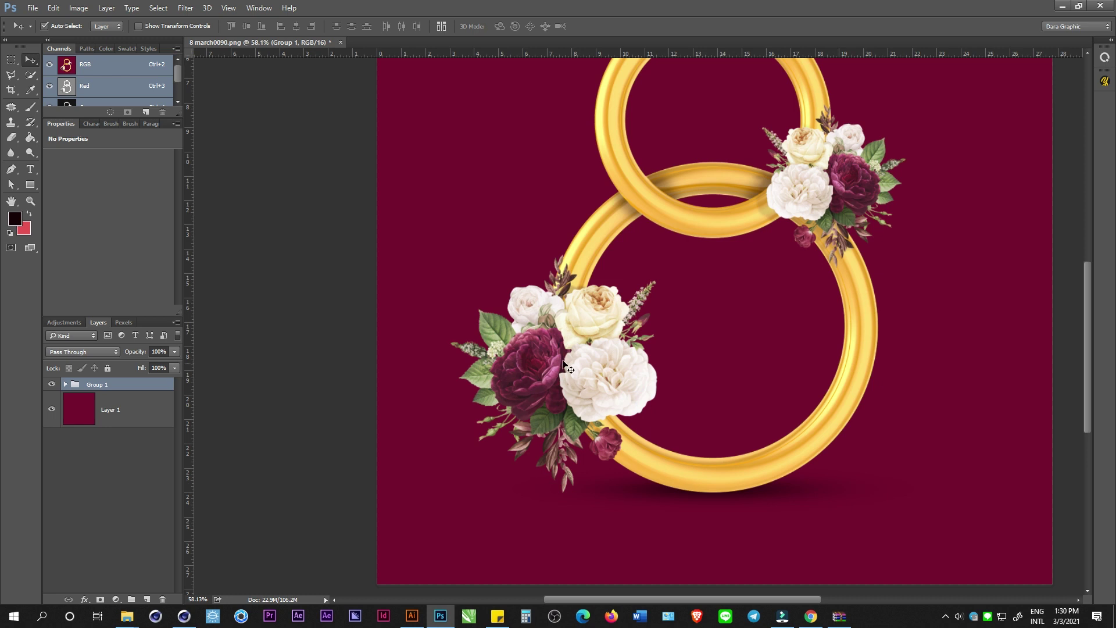
{"action": "left_click", "coordinate": [579, 290]}
{"action": "key", "text": "ctrl+t"}
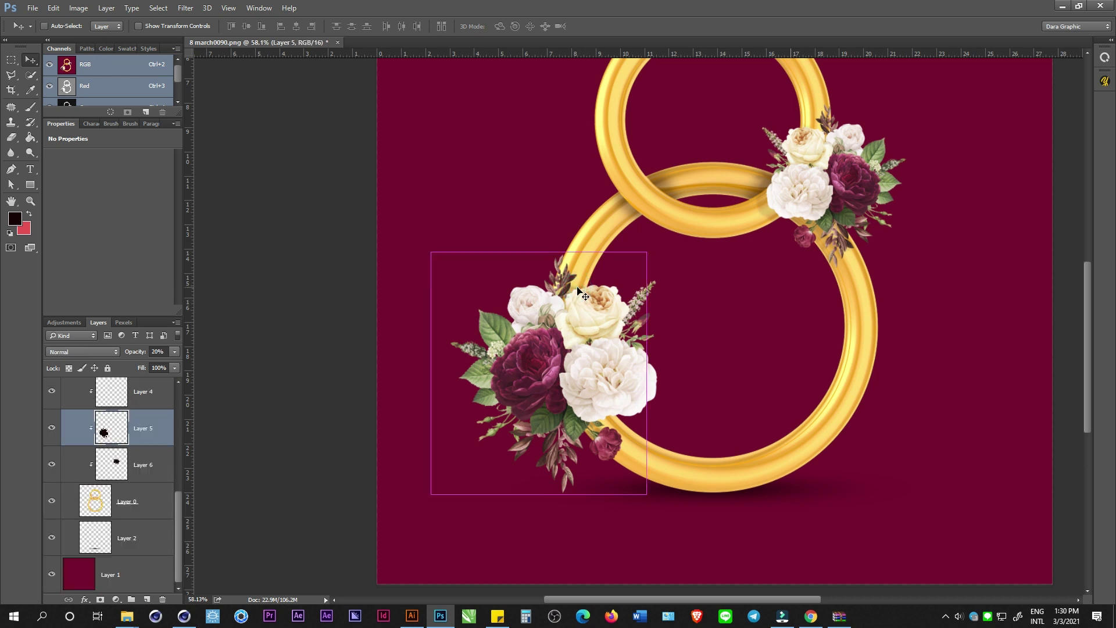
{"action": "mouse_move", "coordinate": [539, 252]}
{"action": "left_mouse_down"}
{"action": "mouse_move", "coordinate": [535, 284]}
{"action": "mouse_move", "coordinate": [537, 273]}
{"action": "left_mouse_up"}
{"action": "key", "text": "Return"}
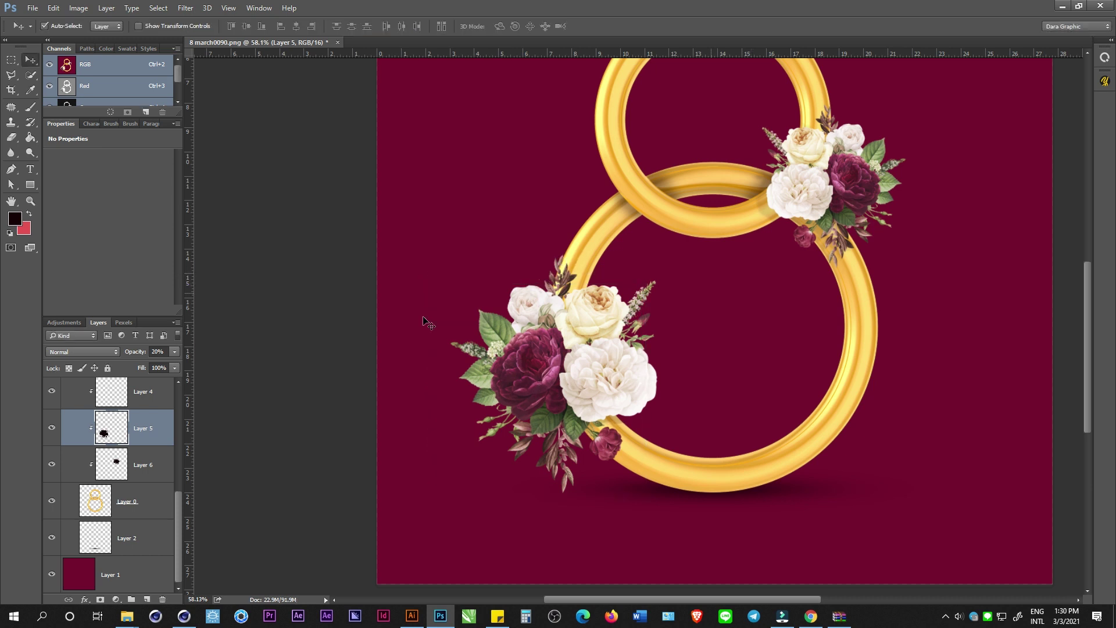
{"action": "left_click_drag", "start_coordinate": [131, 357], "coordinate": [142, 356]}
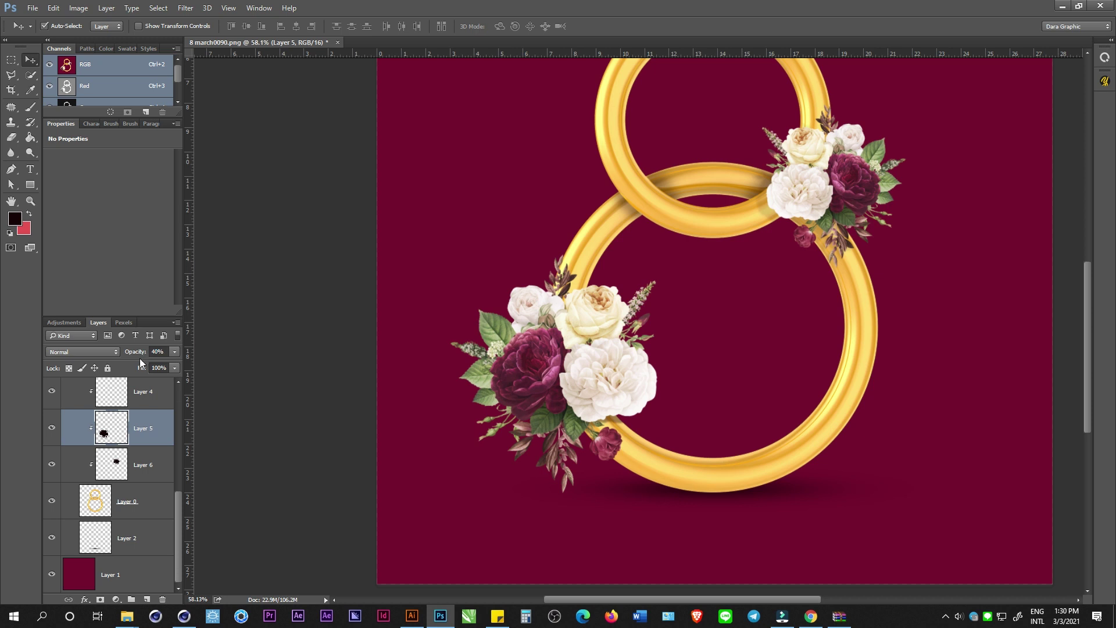
Check the whole composition and save the document as the layered file 8 march0090.psd.
{"action": "left_click", "coordinate": [842, 420]}
{"action": "scroll", "coordinate": [696, 465], "scroll_direction": "down", "scroll_amount": 2}
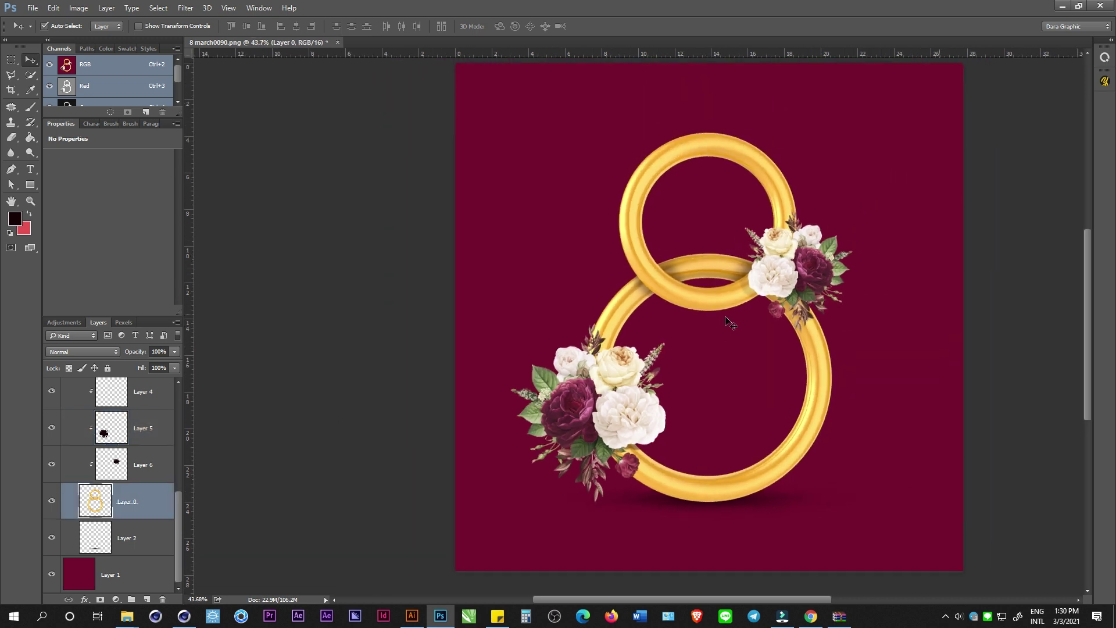
{"action": "scroll", "coordinate": [668, 308], "scroll_direction": "down", "scroll_amount": 3}
{"action": "scroll", "coordinate": [673, 314], "scroll_direction": "up", "scroll_amount": 1}
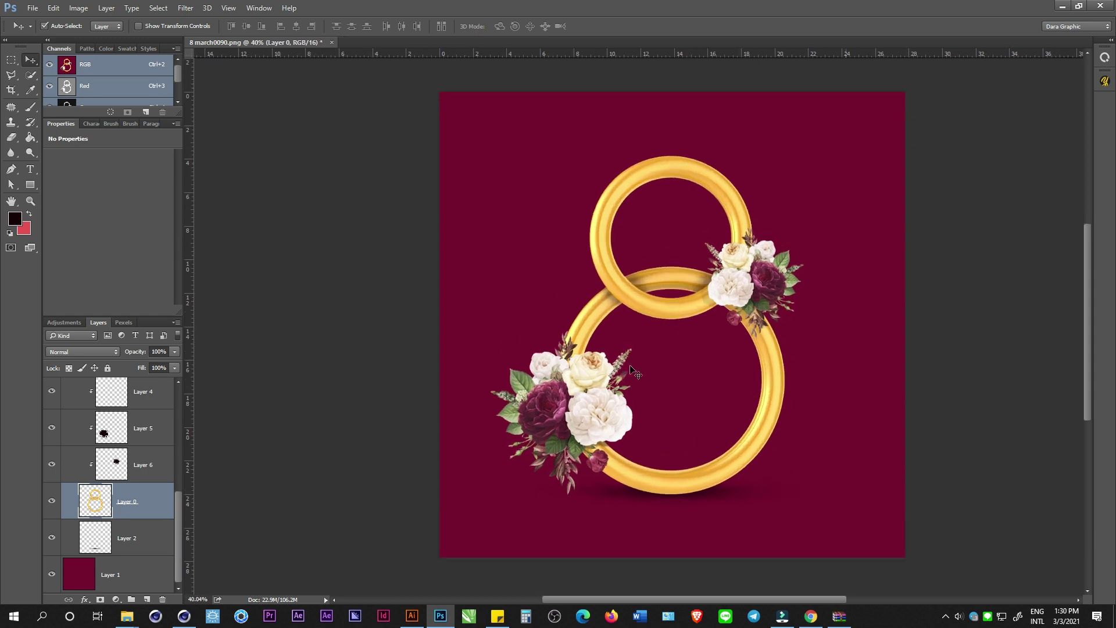
{"action": "key", "text": "ctrl"}
{"action": "scroll", "coordinate": [629, 373], "scroll_direction": "up", "scroll_amount": 1}
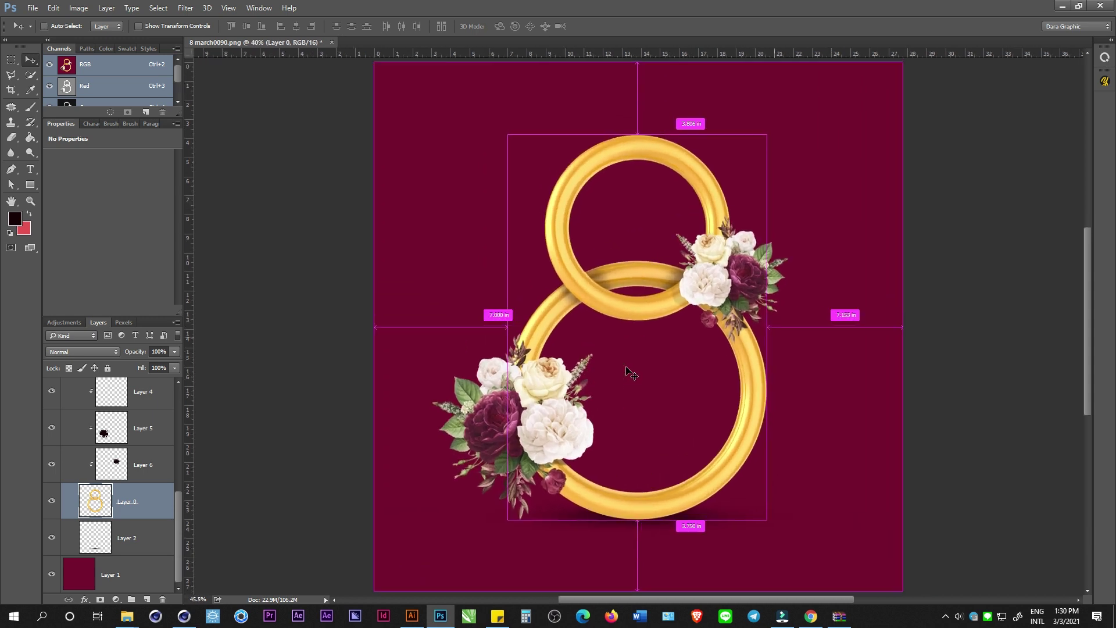
{"action": "key", "text": "ctrl+s"}
{"action": "key", "text": "Return"}
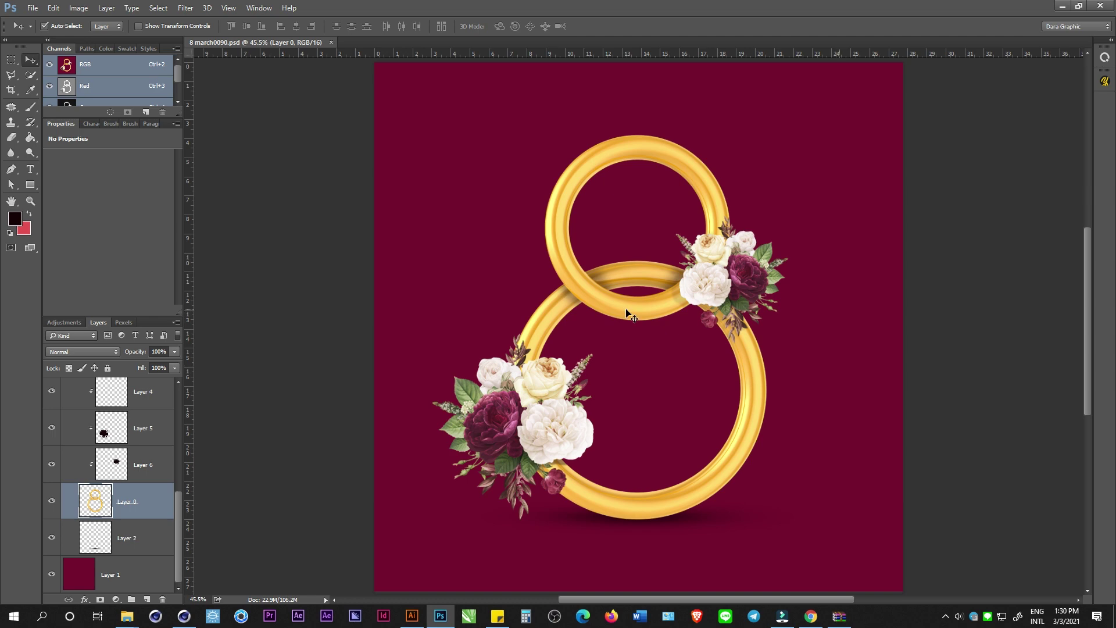
Switch to Illustrator, delete all the flower artwork, and add the Khmer word មីនា as point text on the artboard.
{"action": "key", "text": "alt+Tab"}
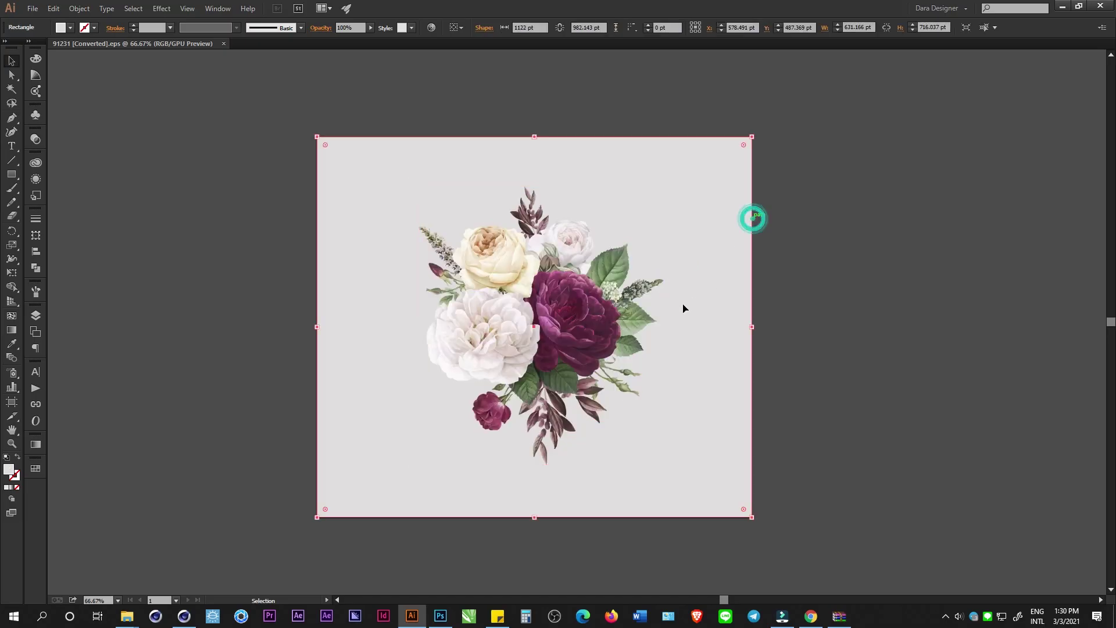
{"action": "key", "text": "Delete"}
{"action": "key", "text": "t"}
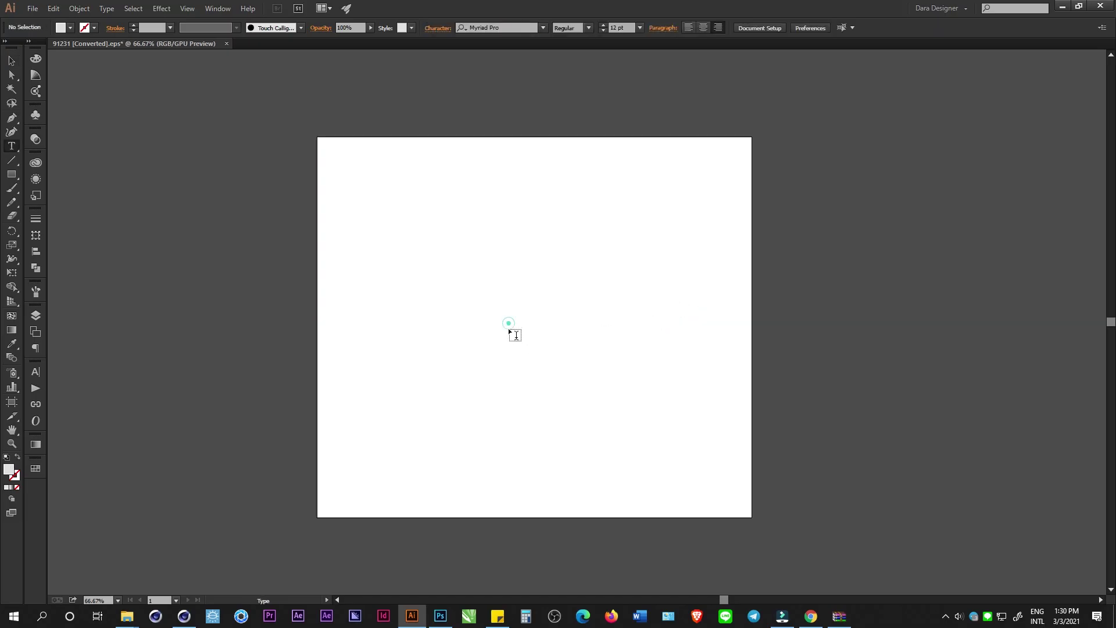
{"action": "left_click", "coordinate": [509, 323]}
{"action": "key", "text": "super+space"}
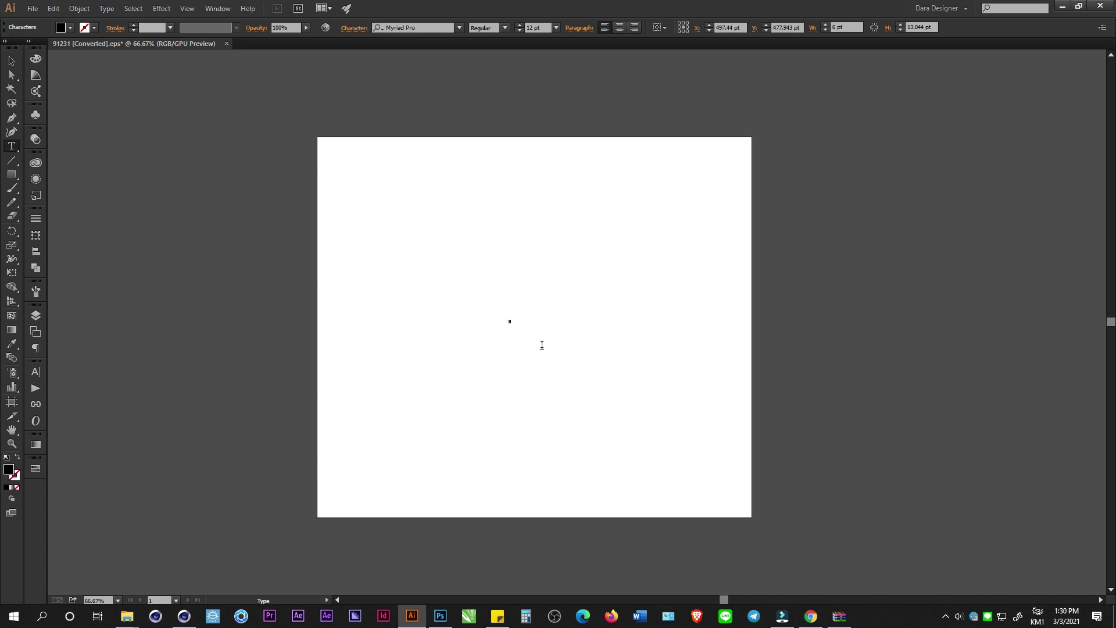
{"action": "key", "text": "Escape"}
Set the Khmer text in the Koulen font and enlarge it to about 262 pt.
{"action": "left_click", "coordinate": [416, 27]}
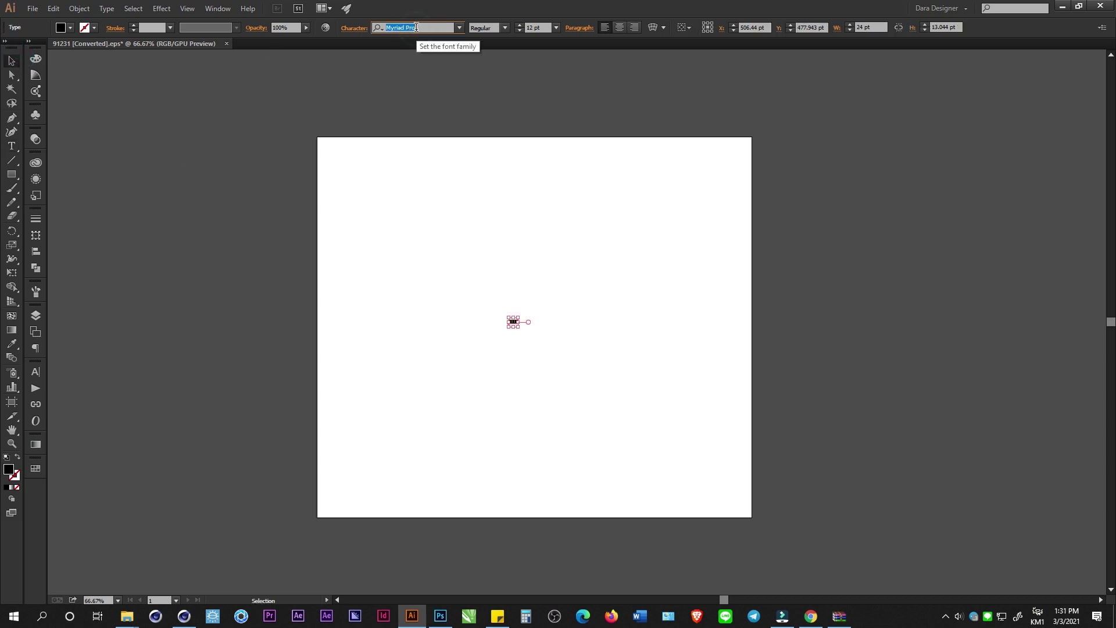
{"action": "type", "text": "ក"}
{"action": "type", "text": "ou"}
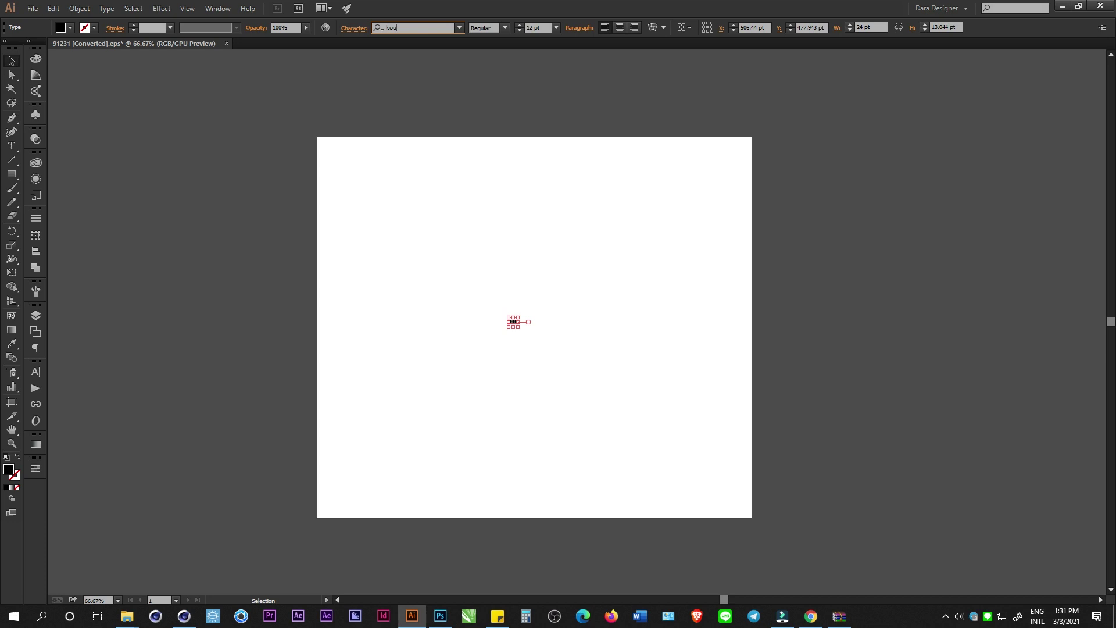
{"action": "key", "text": "Return"}
{"action": "left_click_drag", "start_coordinate": [518, 328], "coordinate": [632, 404]}
{"action": "left_click", "coordinate": [685, 334]}
{"action": "left_click_drag", "start_coordinate": [652, 355], "coordinate": [619, 322]}
{"action": "left_click", "coordinate": [498, 287]}
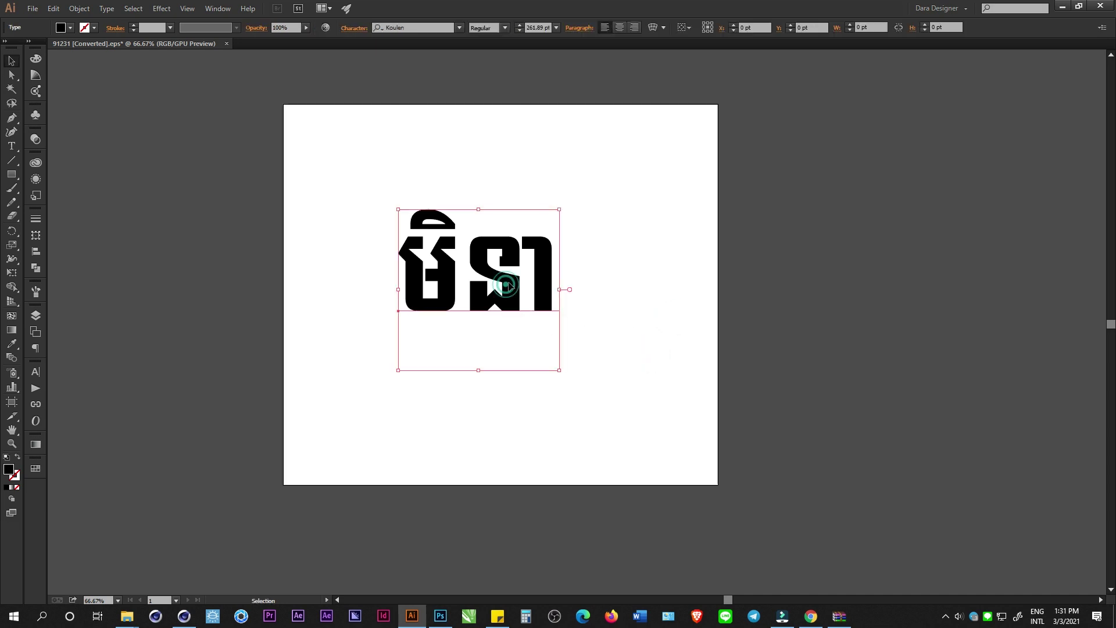
Bring the Khmer text into the Photoshop composition as a smart object inside the larger ring, and move its layer above the group.
{"action": "key", "text": "ctrl+minus"}
{"action": "key", "text": "ctrl+minus"}
{"action": "key", "text": "ctrl+minus"}
{"action": "left_click_drag", "start_coordinate": [478, 278], "coordinate": [643, 406]}
{"action": "key", "text": "alt+Tab"}
{"action": "scroll", "coordinate": [631, 397], "scroll_direction": "up", "scroll_amount": 2}
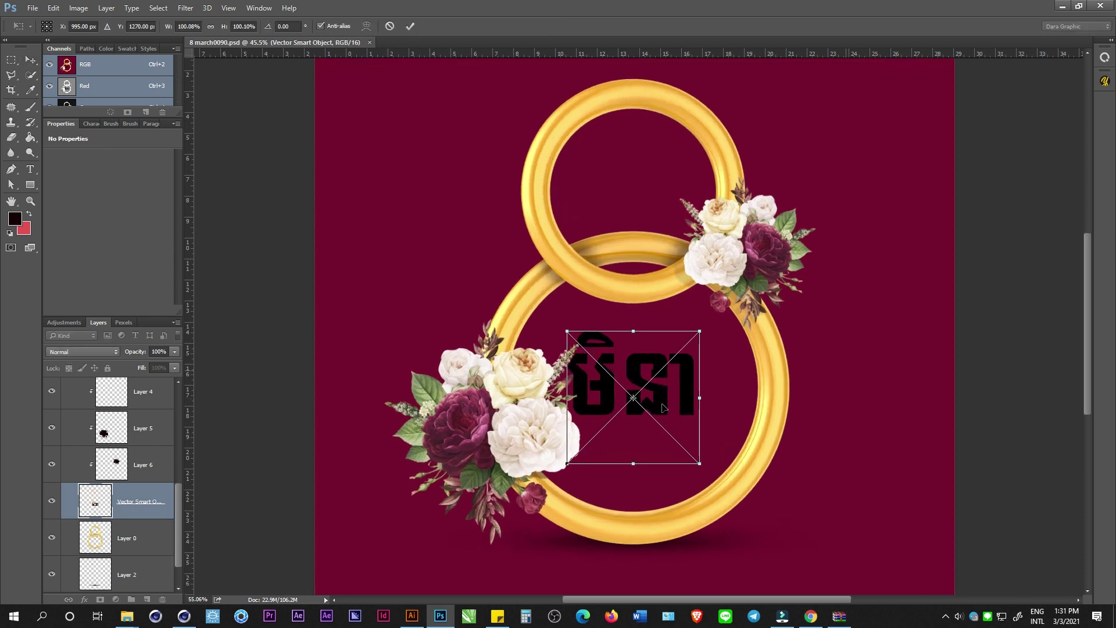
{"action": "left_click_drag", "start_coordinate": [588, 378], "coordinate": [560, 344]}
{"action": "key", "text": "Return"}
{"action": "scroll", "coordinate": [595, 400], "scroll_direction": "up", "scroll_amount": 6}
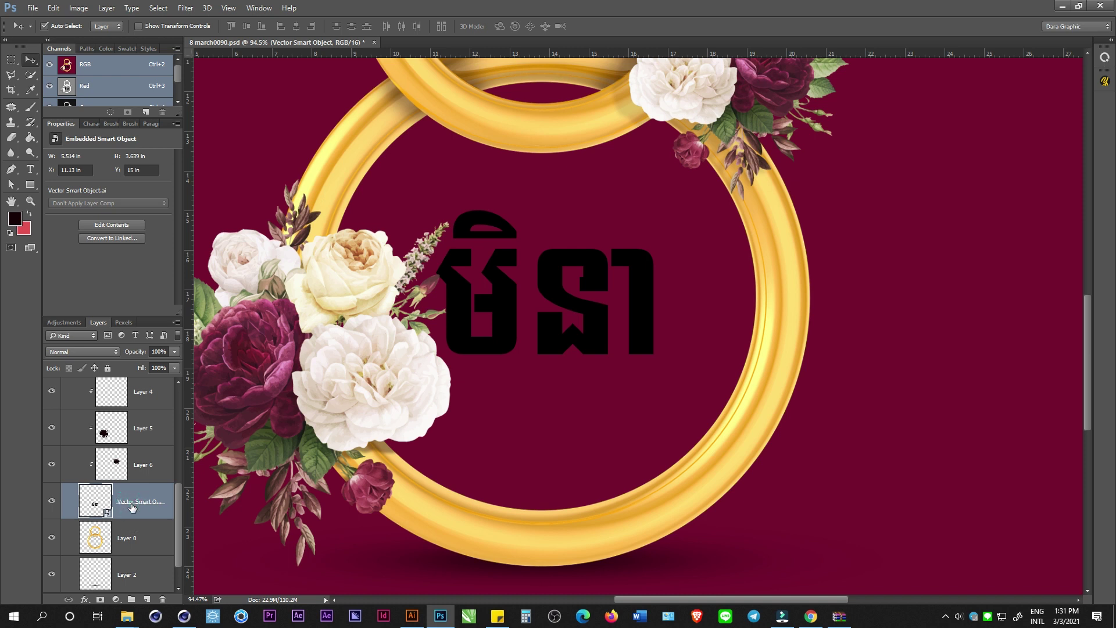
{"action": "key", "text": "ctrl+shift+bracketright"}
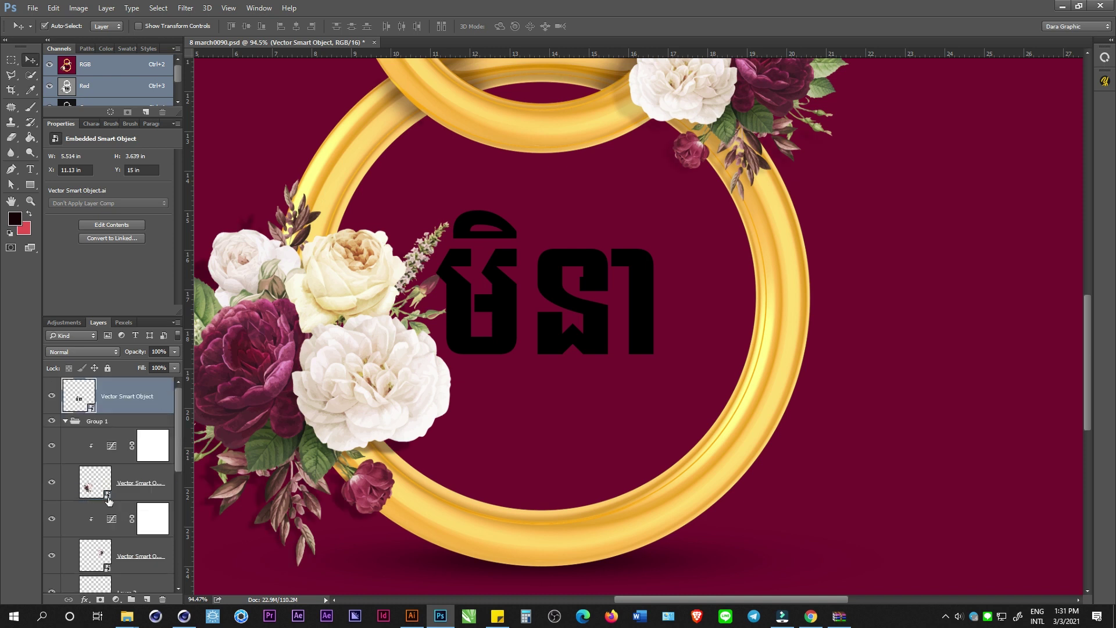
Clip Layer 6, Layer 5, Layer 4, Layer 4 copy and Layer 3 to the number 8 layer again, and collapse the group.
{"action": "scroll", "coordinate": [104, 488], "scroll_direction": "down", "scroll_amount": 5}
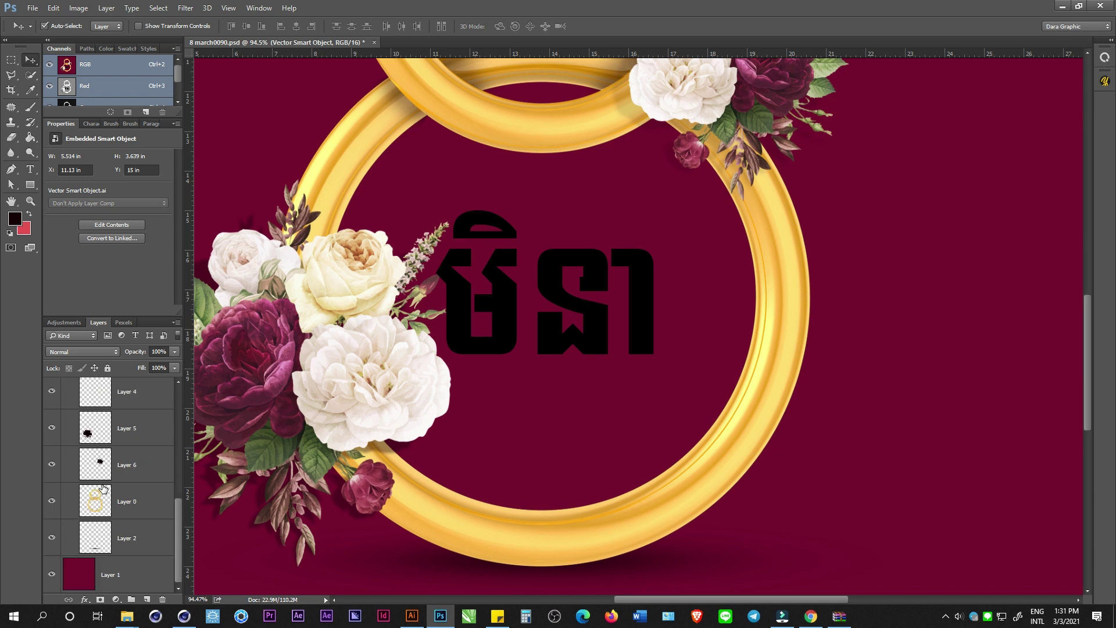
{"action": "left_click", "coordinate": [101, 481], "text": "alt"}
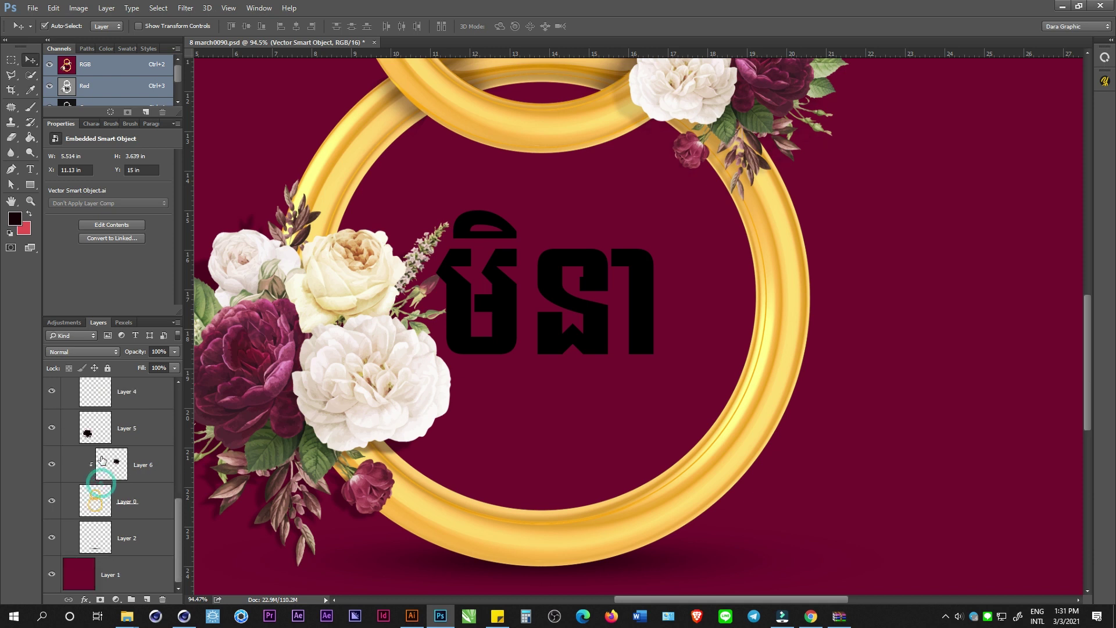
{"action": "left_click", "coordinate": [102, 448], "text": "alt"}
{"action": "left_click", "coordinate": [109, 410], "text": "alt"}
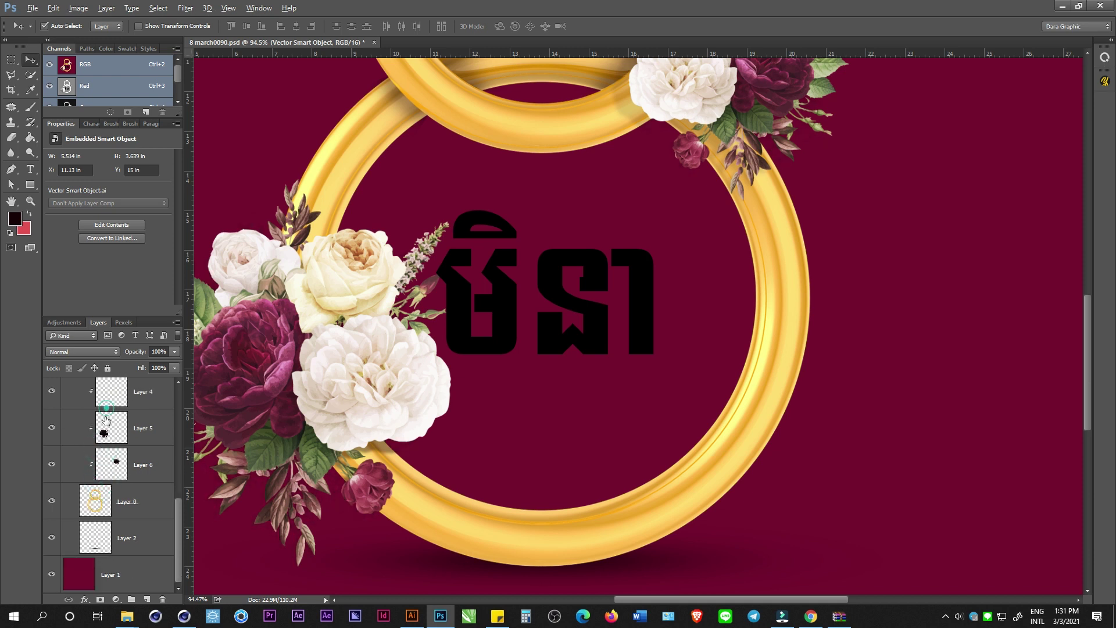
{"action": "scroll", "coordinate": [116, 442], "scroll_direction": "up", "scroll_amount": 2}
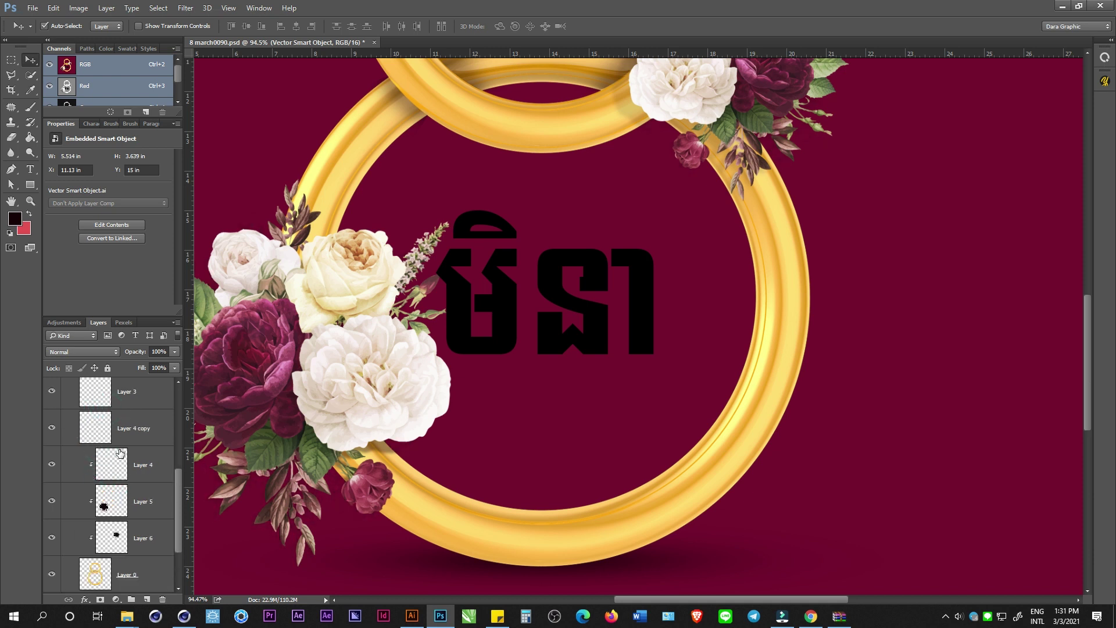
{"action": "left_click", "coordinate": [105, 409], "text": "alt"}
{"action": "scroll", "coordinate": [109, 409], "scroll_direction": "up", "scroll_amount": 2}
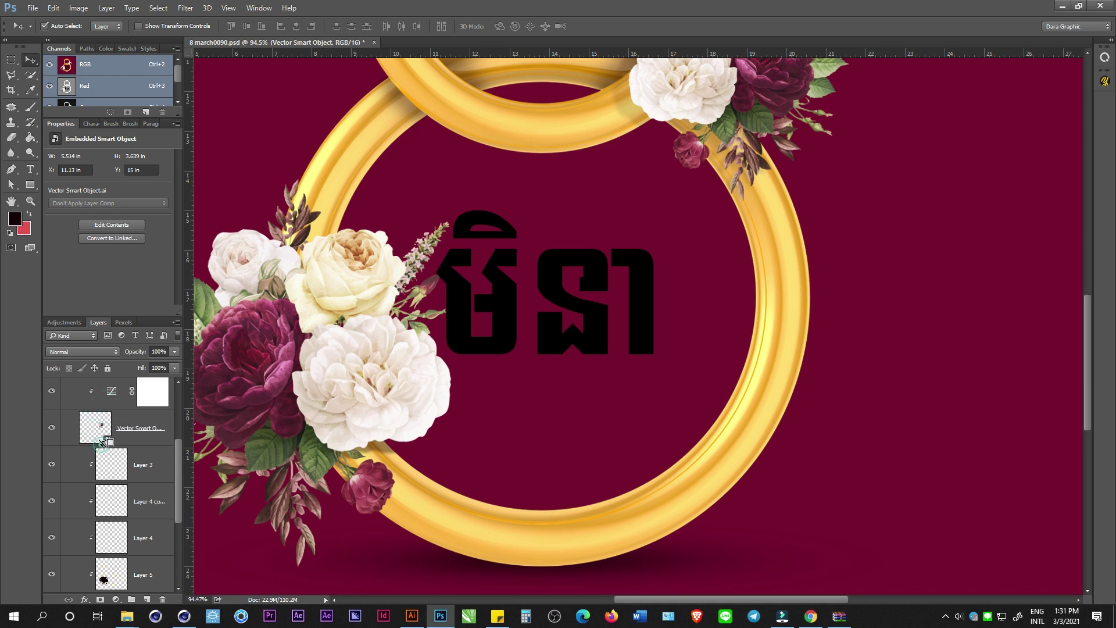
{"action": "left_click", "coordinate": [103, 444], "text": "alt"}
{"action": "key", "text": "ctrl+alt+g"}
{"action": "scroll", "coordinate": [111, 459], "scroll_direction": "up", "scroll_amount": 3}
{"action": "left_click", "coordinate": [64, 422]}
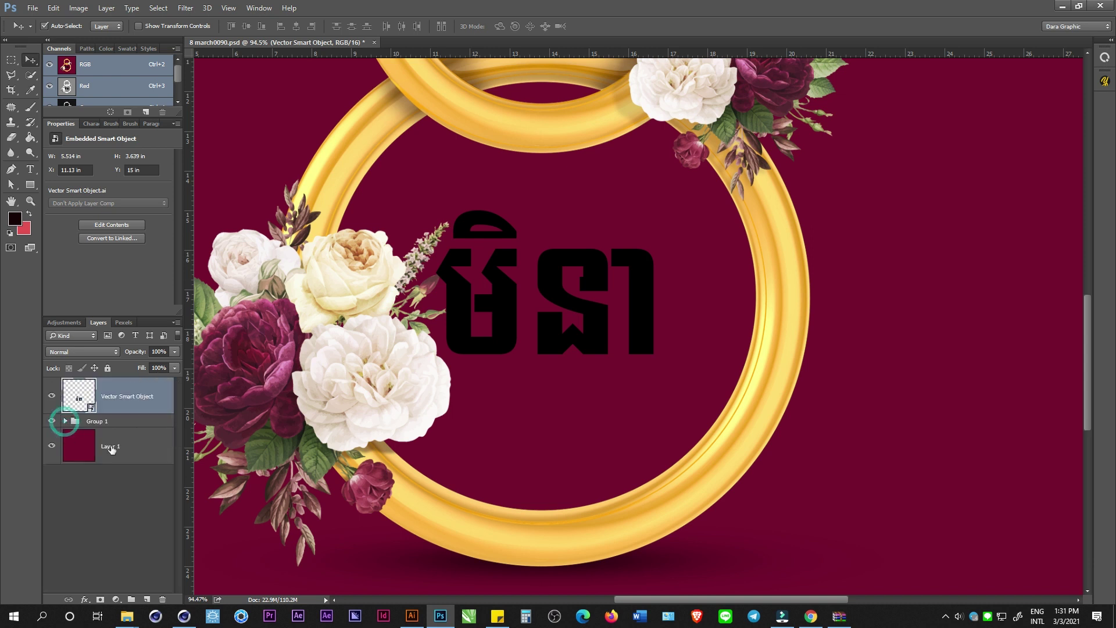
Add a Drop Shadow and a smooth Inner Bevel effect to the Khmer text layer.
{"action": "left_click", "coordinate": [91, 602]}
{"action": "left_click", "coordinate": [96, 589]}
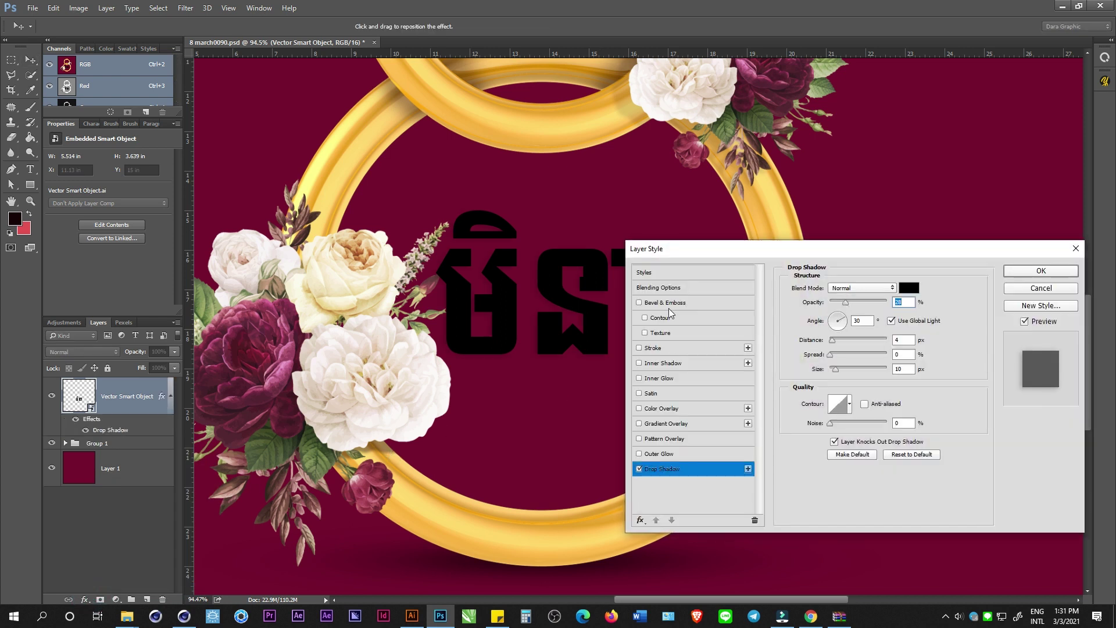
{"action": "left_click", "coordinate": [656, 305]}
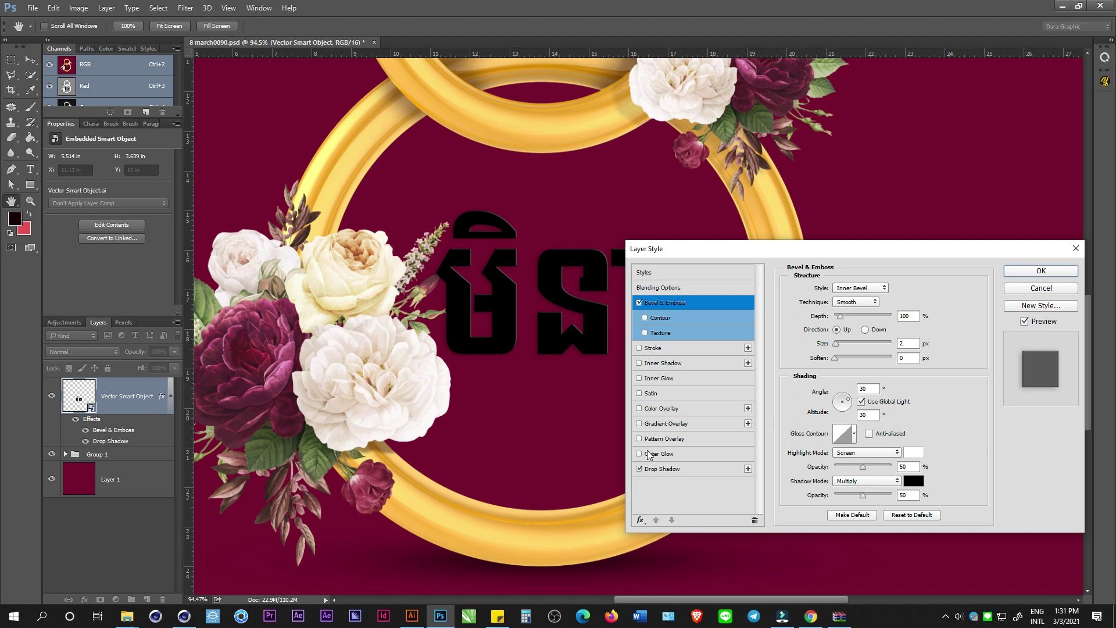
Add a Color Overlay to the Khmer text using a light gold sampled from the upper ring.
{"action": "left_click", "coordinate": [662, 409]}
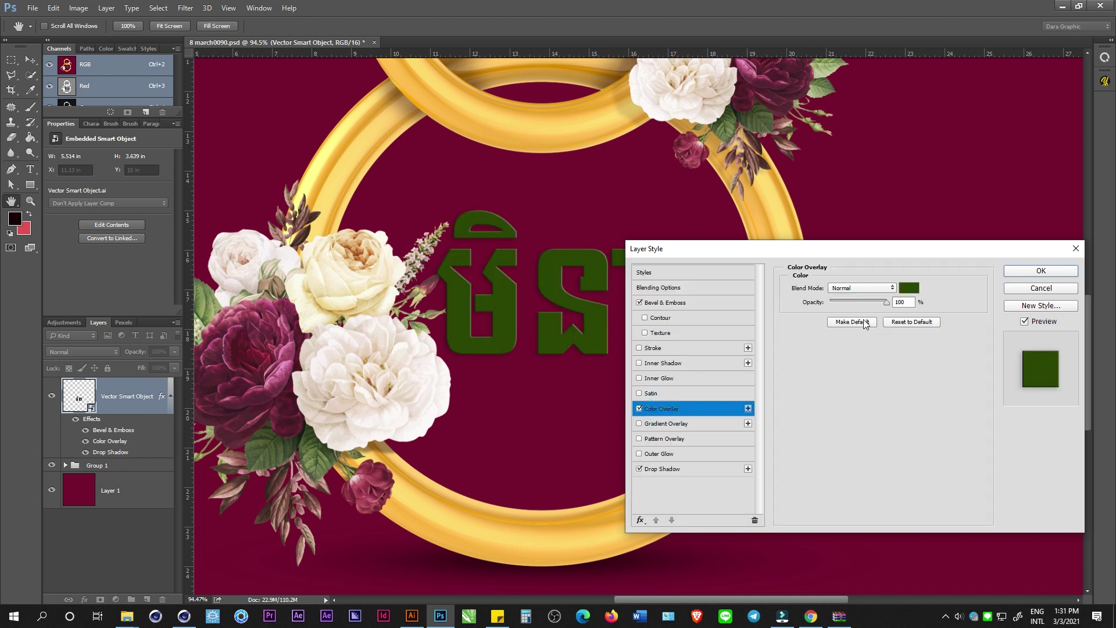
{"action": "left_click", "coordinate": [908, 288]}
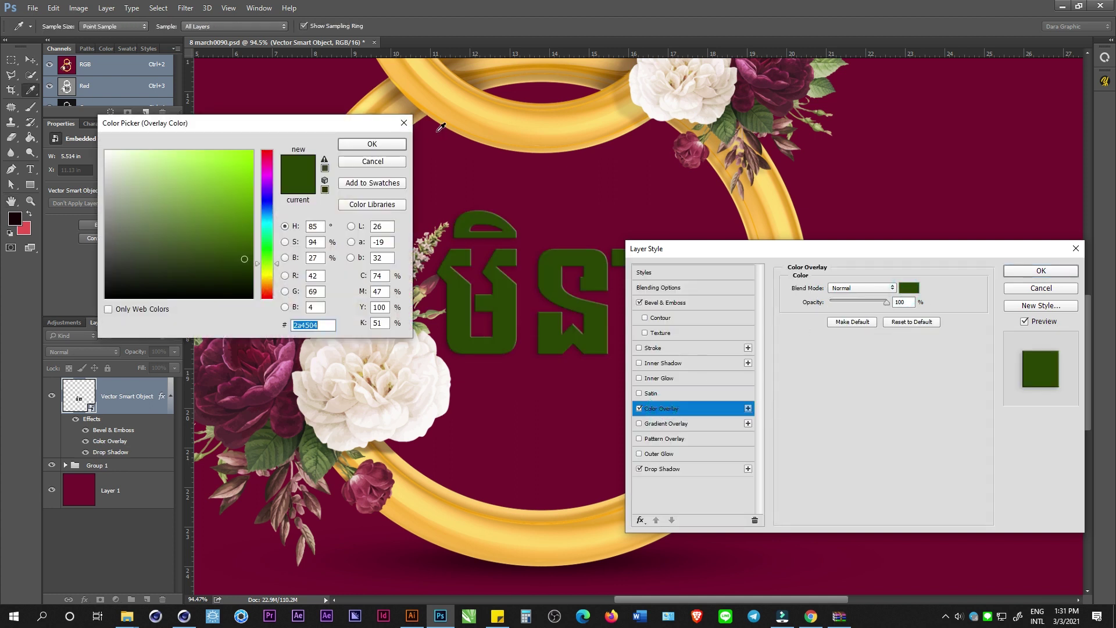
{"action": "left_click", "coordinate": [453, 106]}
{"action": "left_click", "coordinate": [372, 145]}
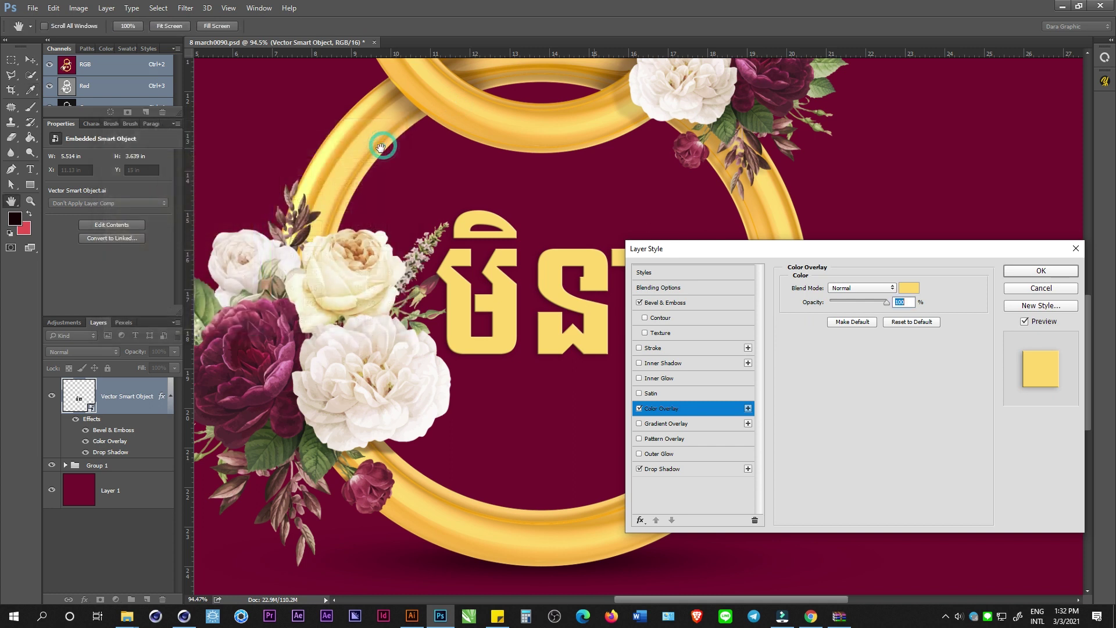
Increase the Khmer text's bevel depth, set its drop shadow opacity to about 18% with a 10 px size, and apply the effects.
{"action": "left_click", "coordinate": [664, 303]}
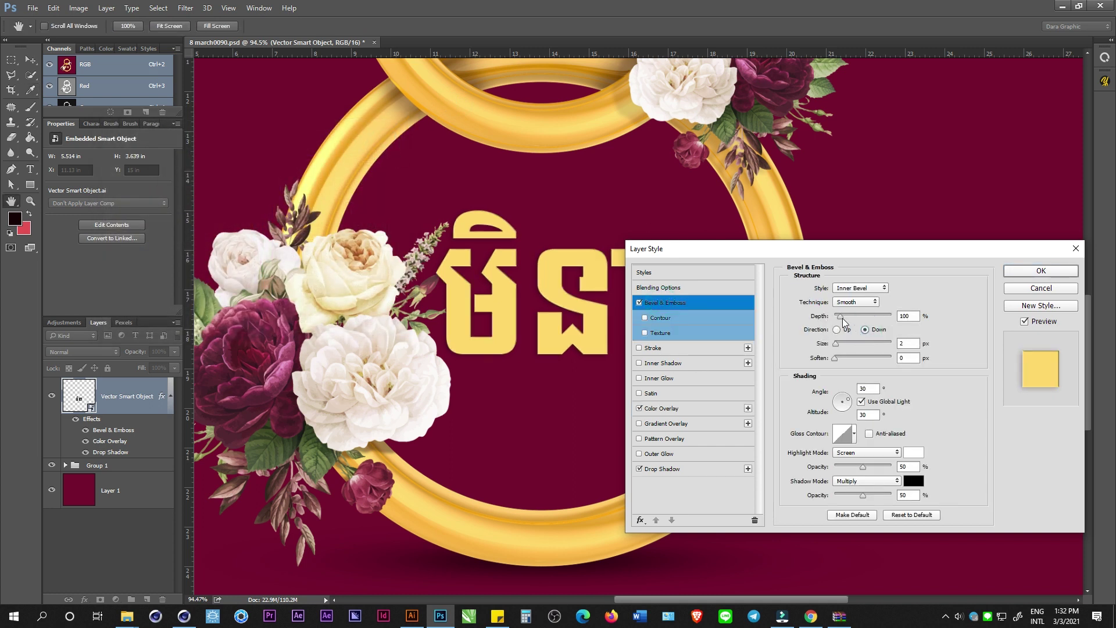
{"action": "left_click_drag", "start_coordinate": [842, 318], "coordinate": [852, 319]}
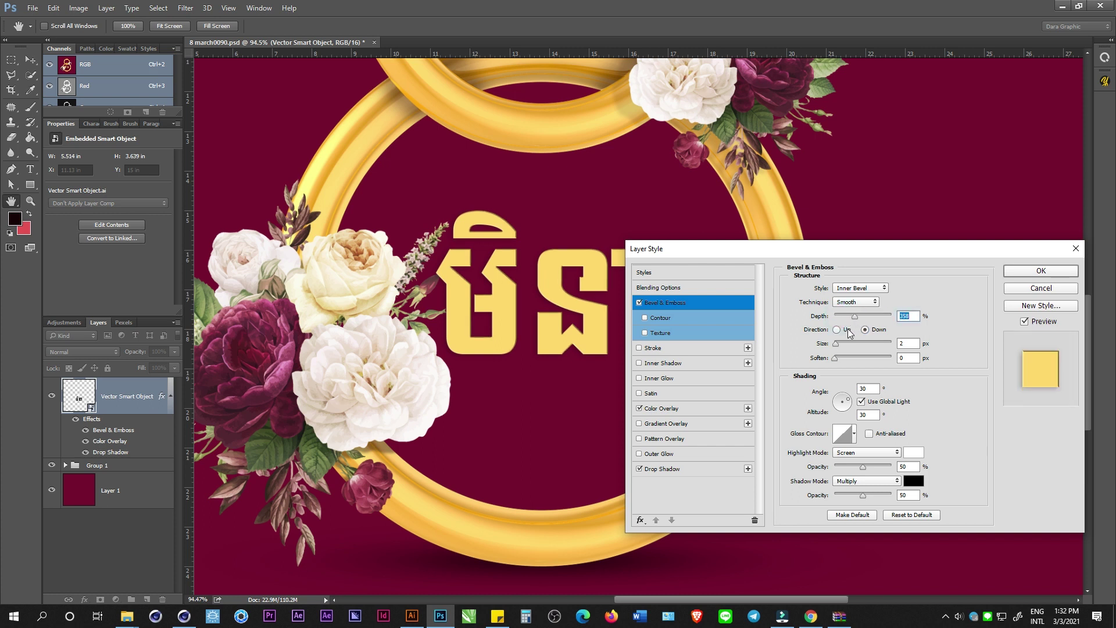
{"action": "left_click", "coordinate": [674, 470]}
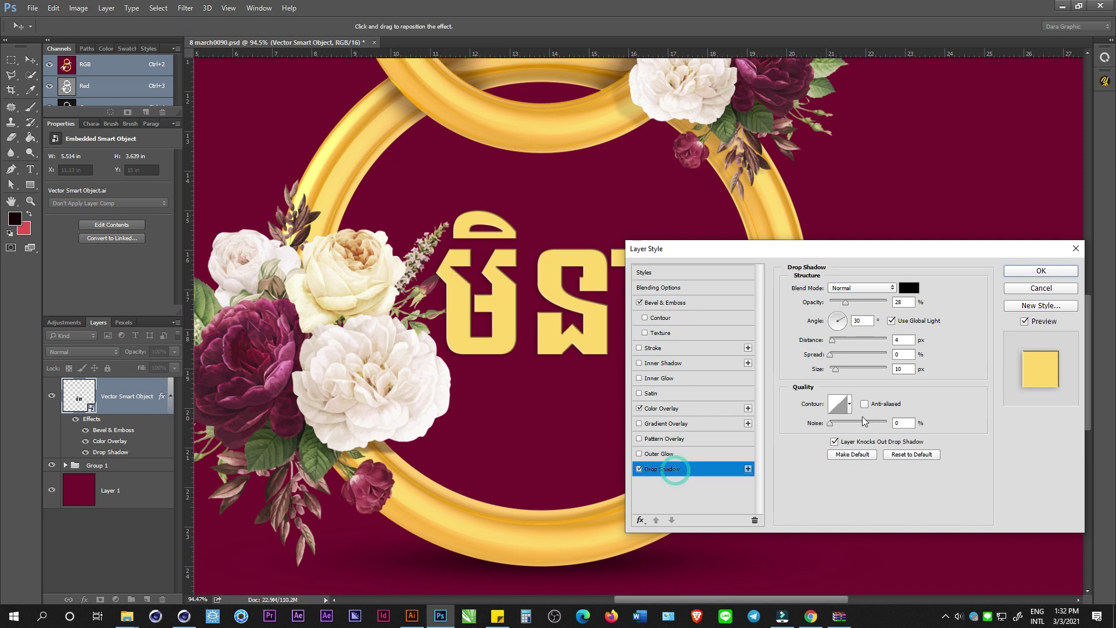
{"action": "left_click", "coordinate": [837, 373]}
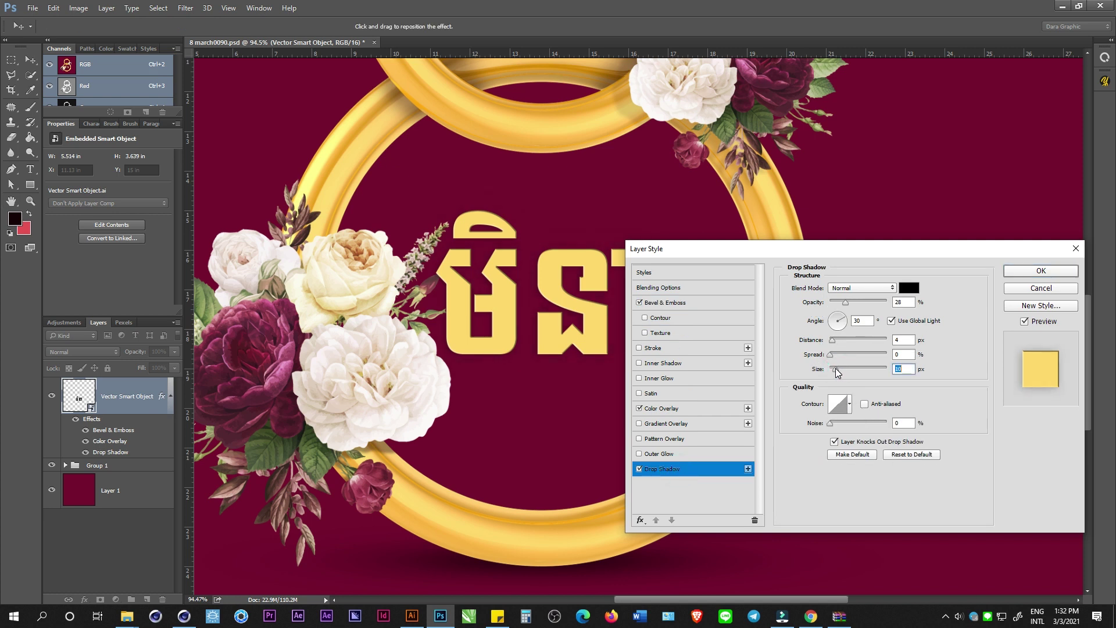
{"action": "left_click_drag", "start_coordinate": [846, 302], "coordinate": [881, 304]}
{"action": "left_click_drag", "start_coordinate": [837, 370], "coordinate": [835, 371]}
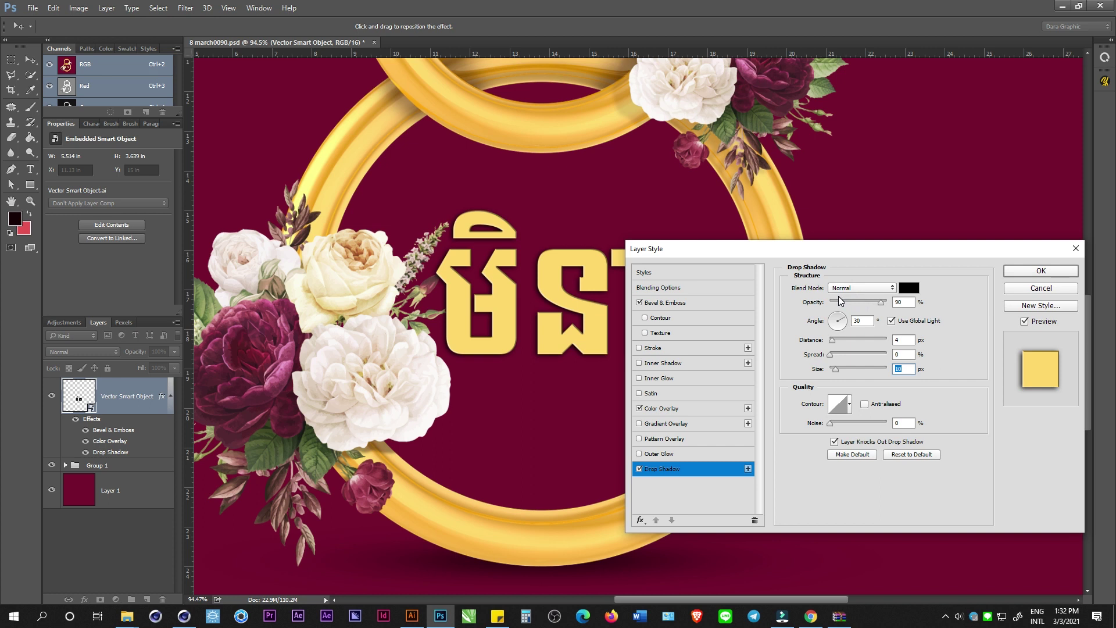
{"action": "left_click", "coordinate": [840, 302]}
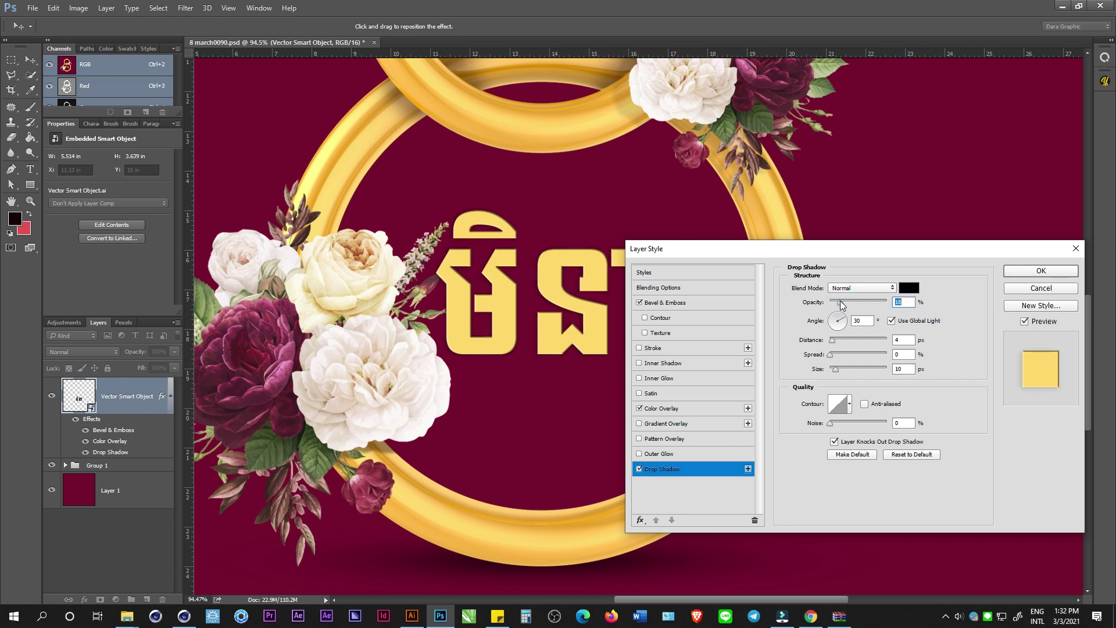
{"action": "left_click", "coordinate": [1032, 272]}
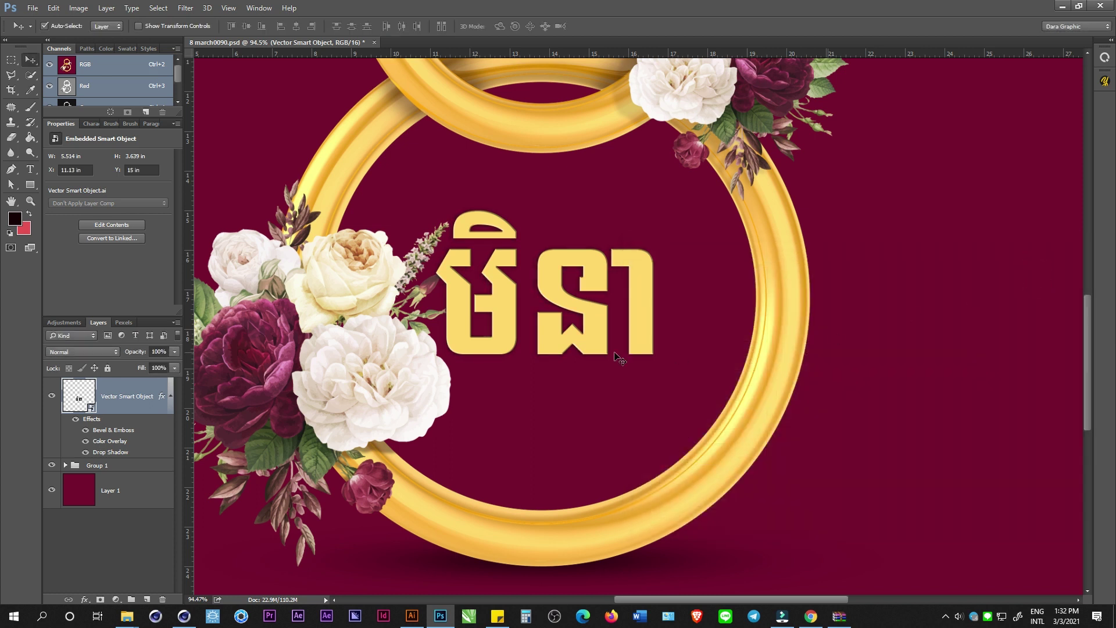
Add a text layer reading "march" at 54 pt below the Khmer text inside the larger ring.
{"action": "scroll", "coordinate": [620, 373], "scroll_direction": "down", "scroll_amount": 4}
{"action": "scroll", "coordinate": [614, 370], "scroll_direction": "down", "scroll_amount": 3}
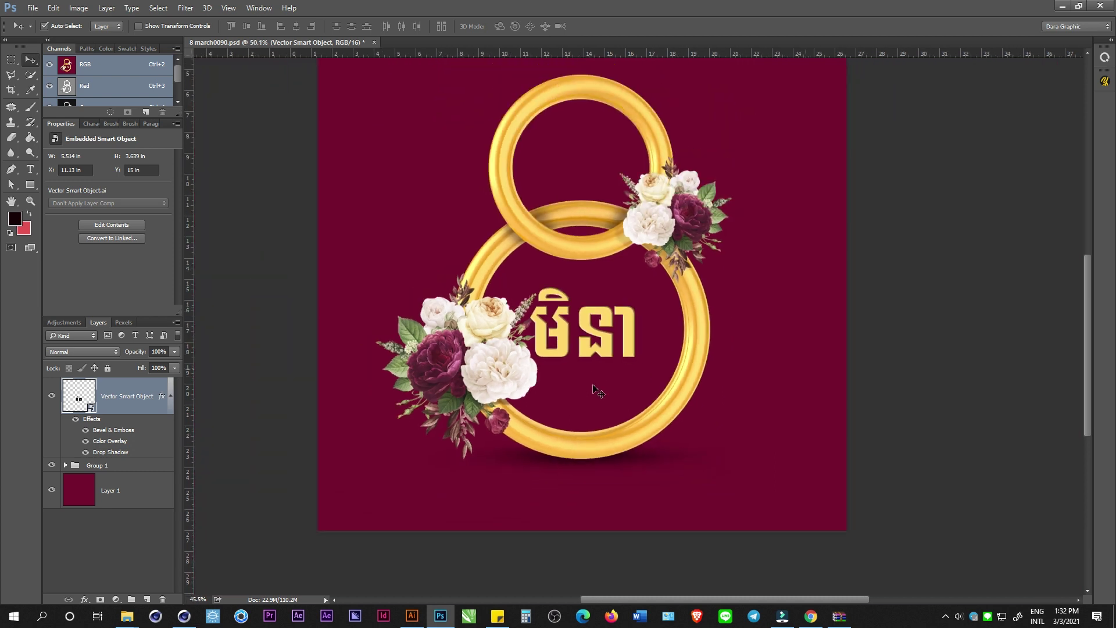
{"action": "scroll", "coordinate": [574, 299], "scroll_direction": "up", "scroll_amount": 2}
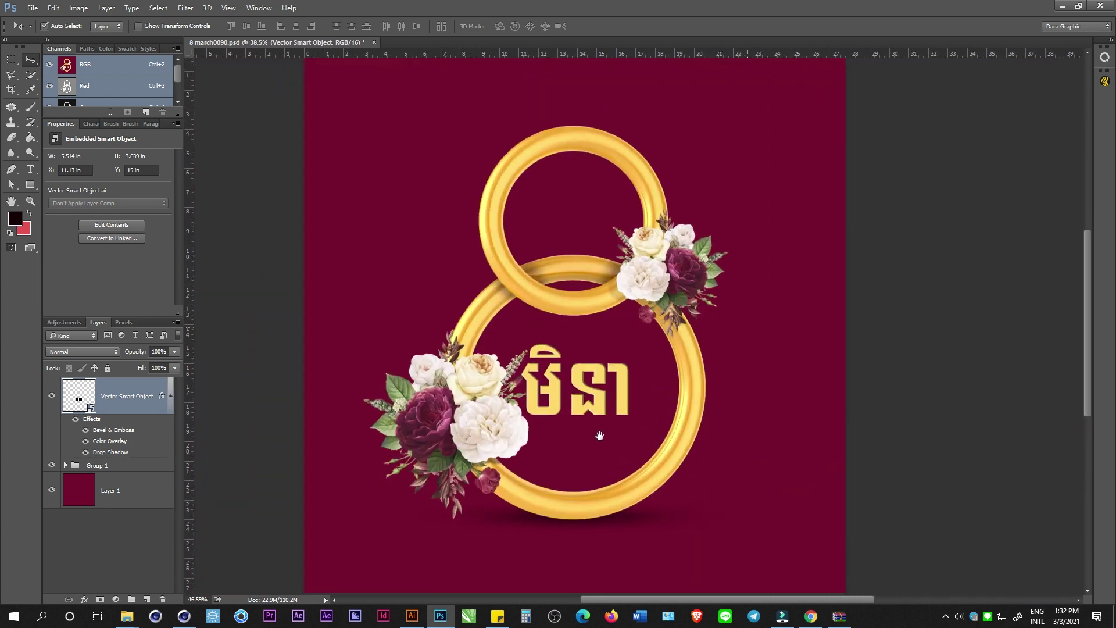
{"action": "scroll", "coordinate": [601, 431], "scroll_direction": "down", "scroll_amount": 1}
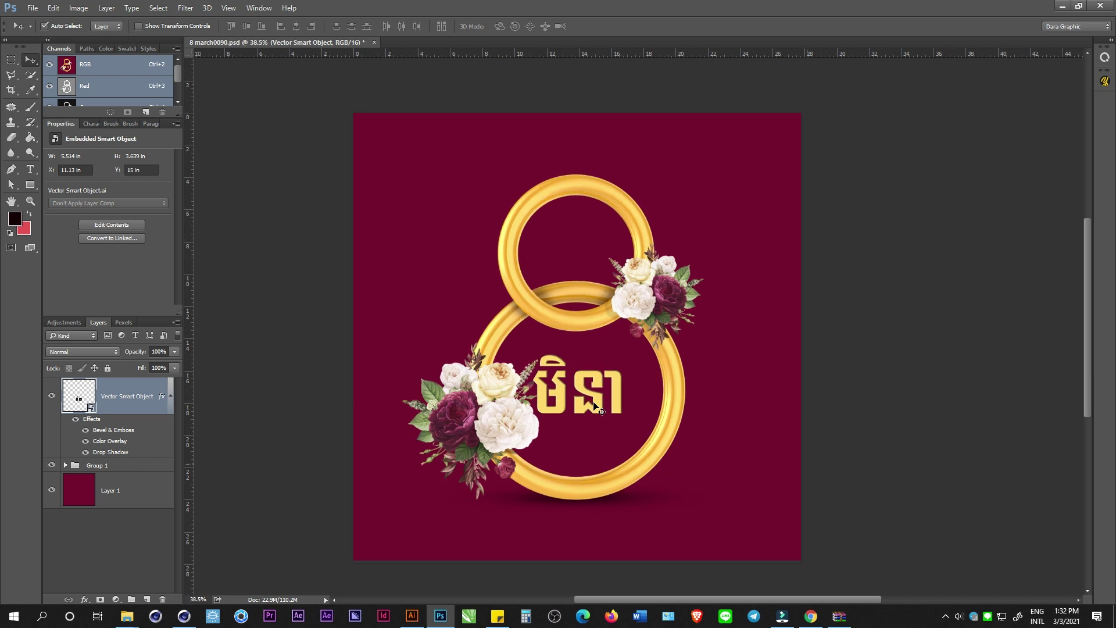
{"action": "key", "text": "t"}
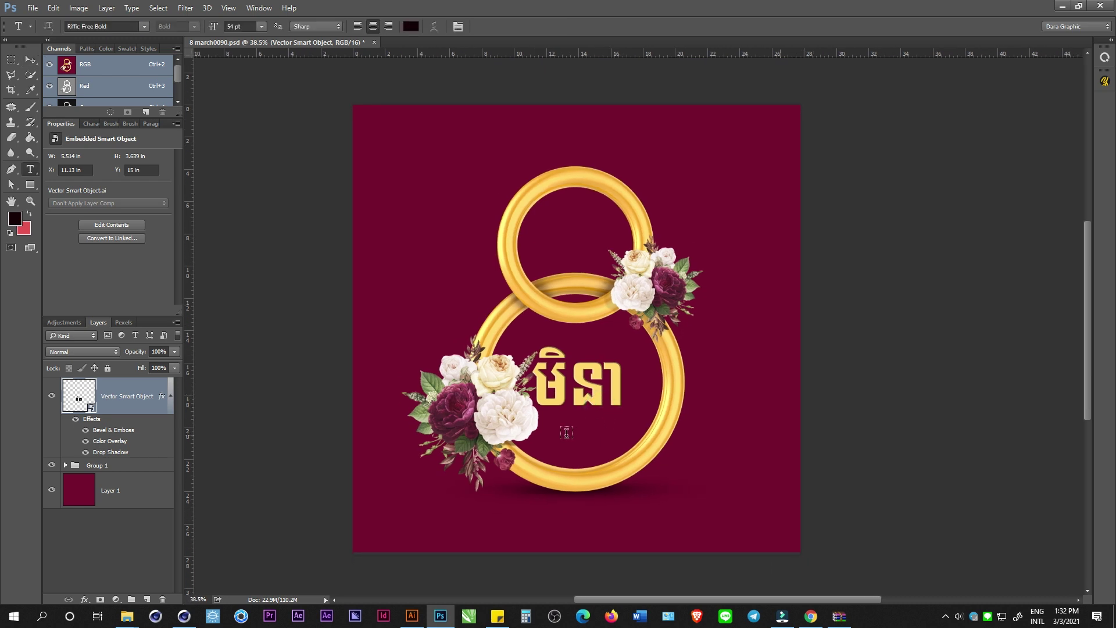
{"action": "left_click", "coordinate": [562, 432]}
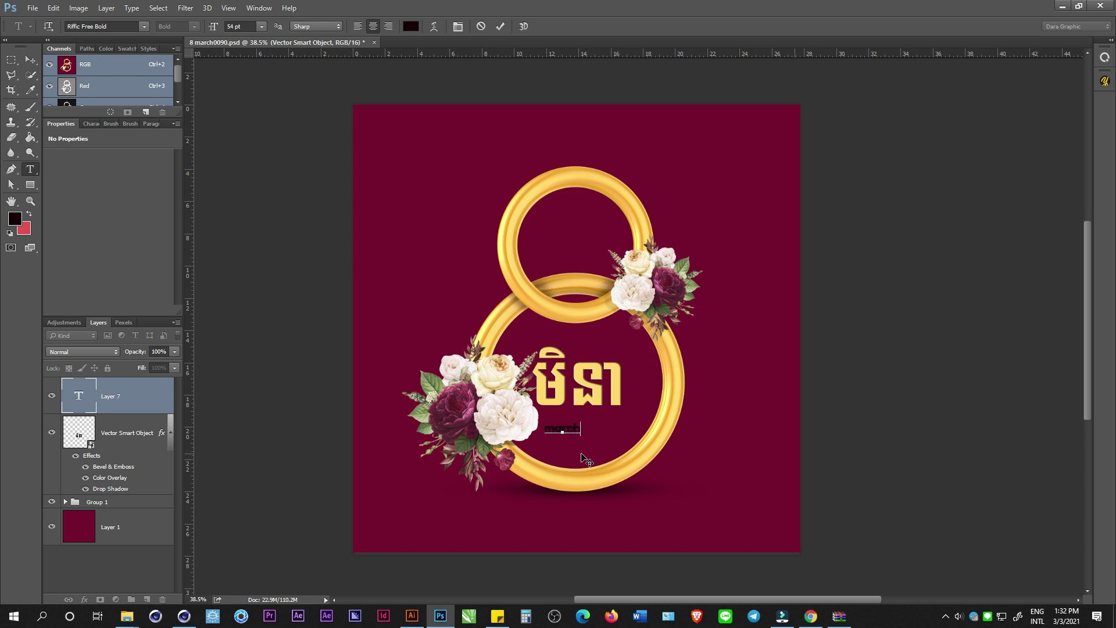
Change the font of the whole word "march" to Back to Black Bold.
{"action": "scroll", "coordinate": [586, 461], "scroll_direction": "up", "scroll_amount": 2}
{"action": "key", "text": "ctrl+a"}
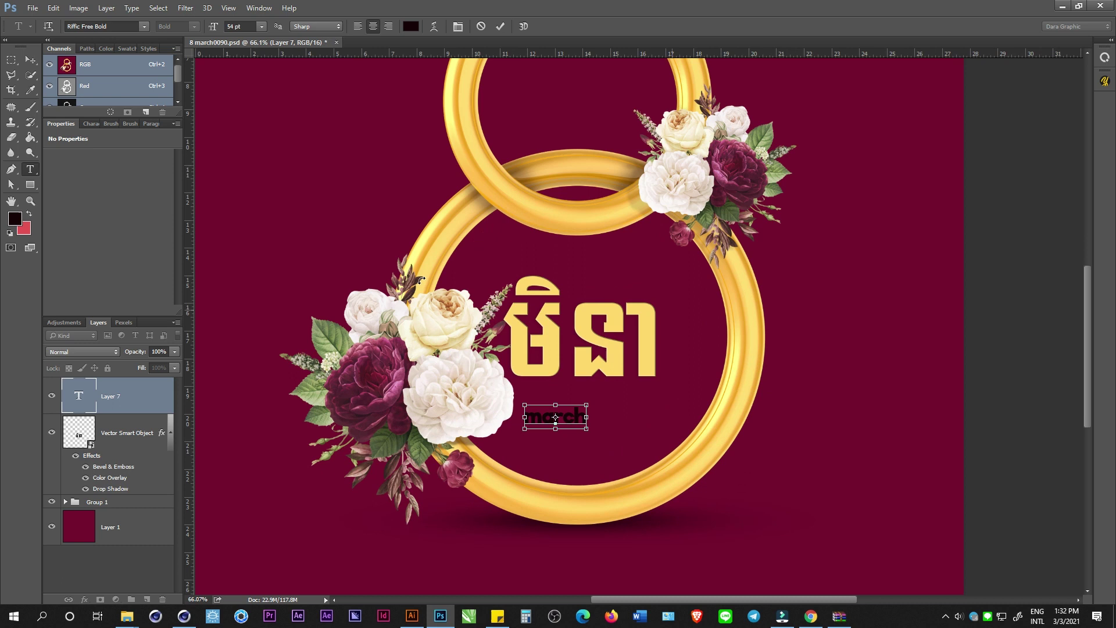
{"action": "left_click", "coordinate": [107, 28]}
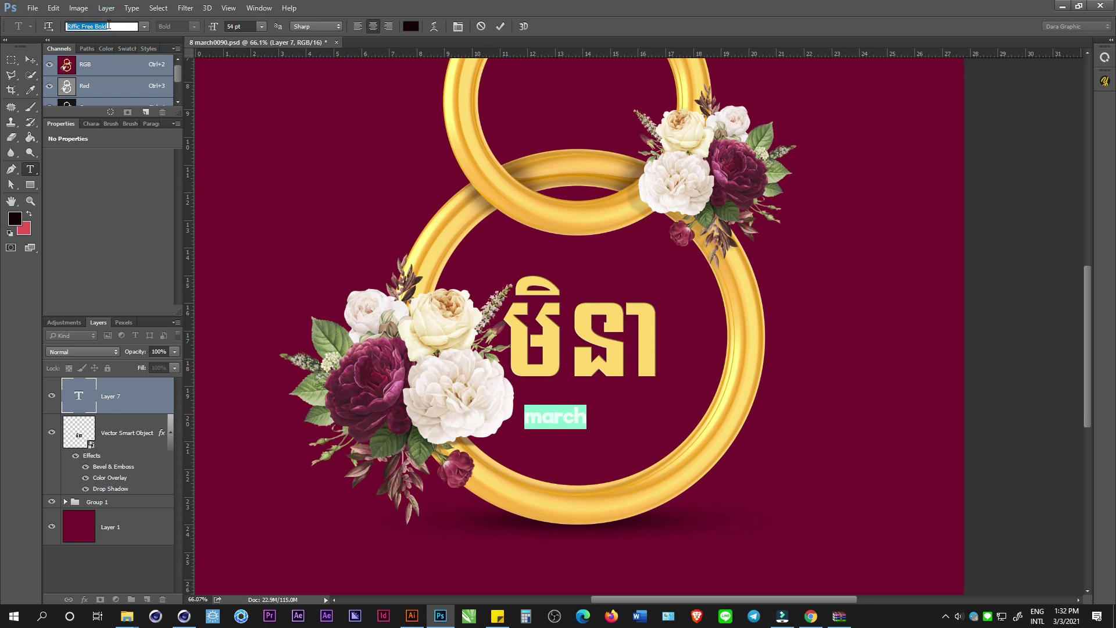
{"action": "type", "text": "ba"}
{"action": "key", "text": "Return"}
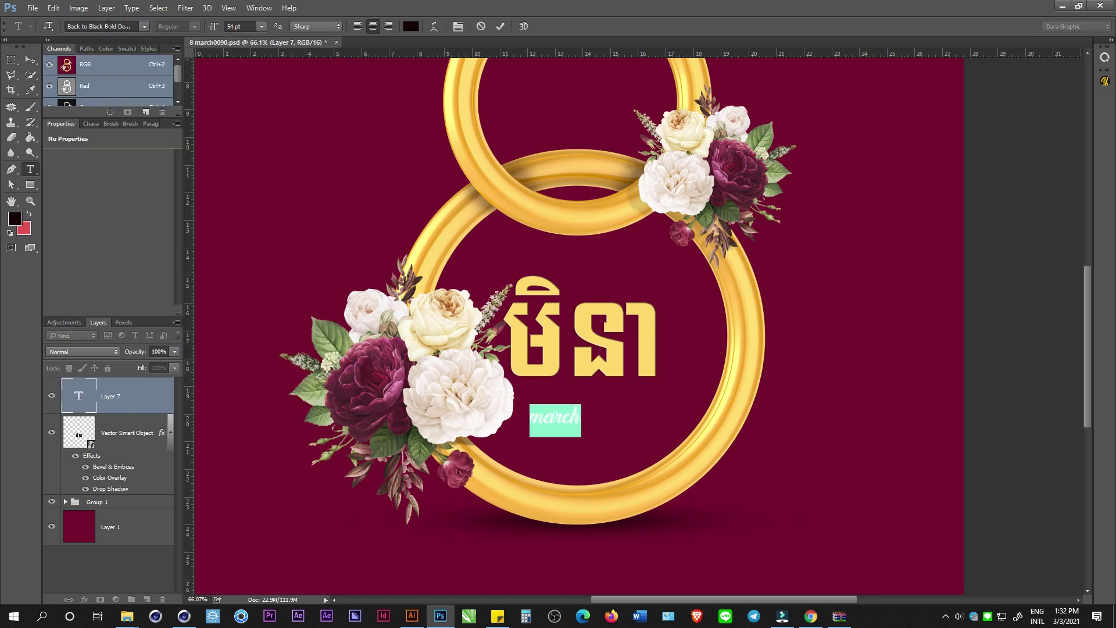
Replace the first letter of the word with a capital M so the text reads "March".
{"action": "left_click", "coordinate": [535, 421]}
{"action": "scroll", "coordinate": [541, 419], "scroll_direction": "up", "scroll_amount": 4}
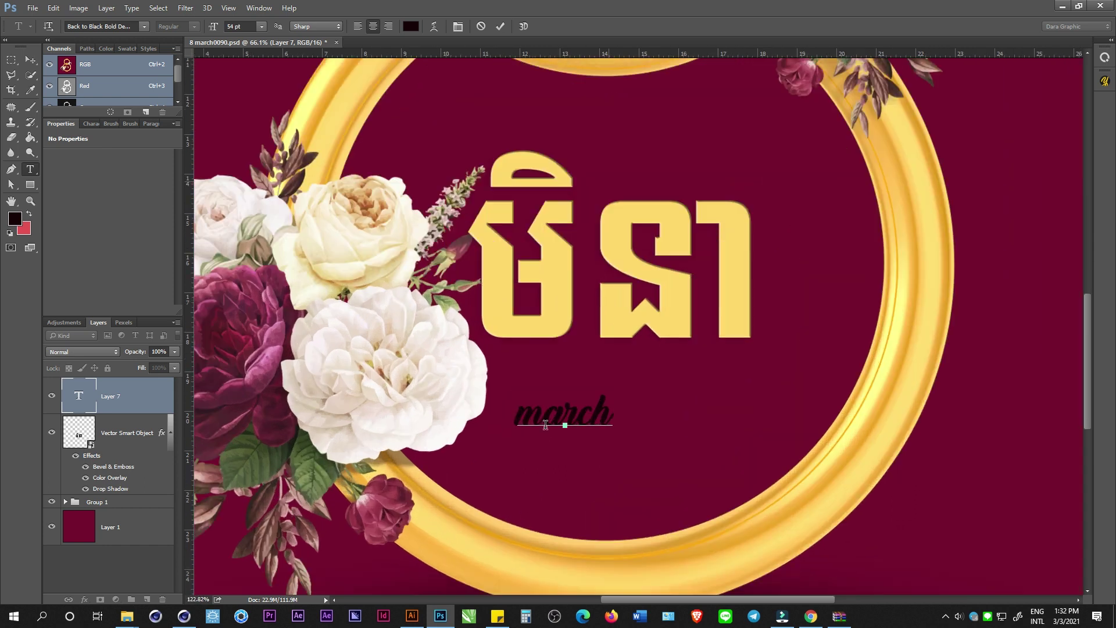
{"action": "left_click_drag", "start_coordinate": [545, 417], "coordinate": [517, 415]}
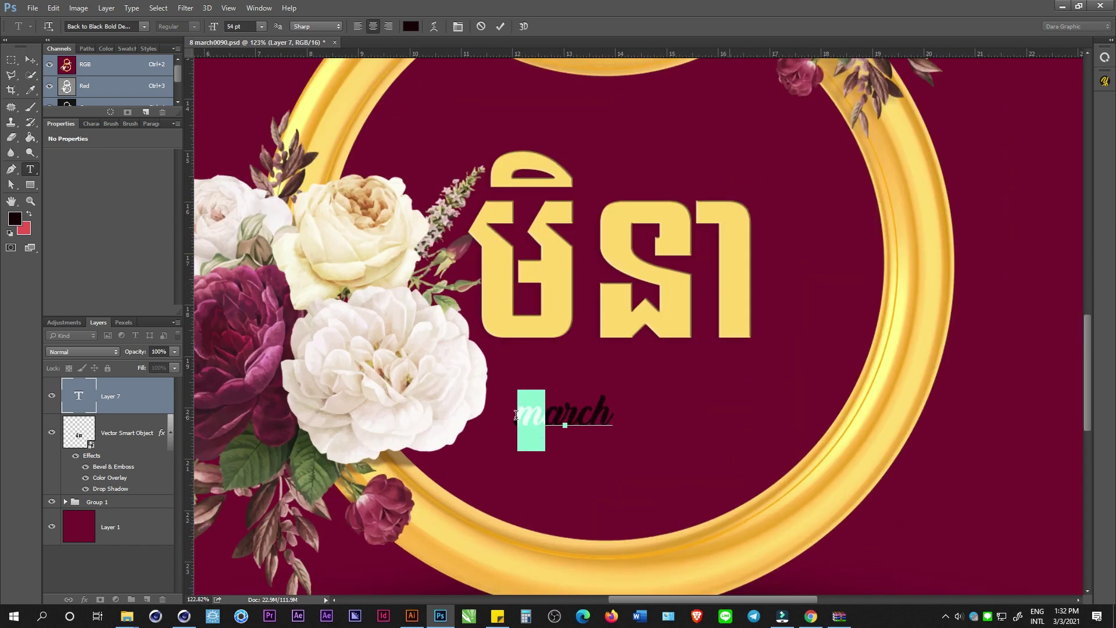
{"action": "type", "text": "M"}
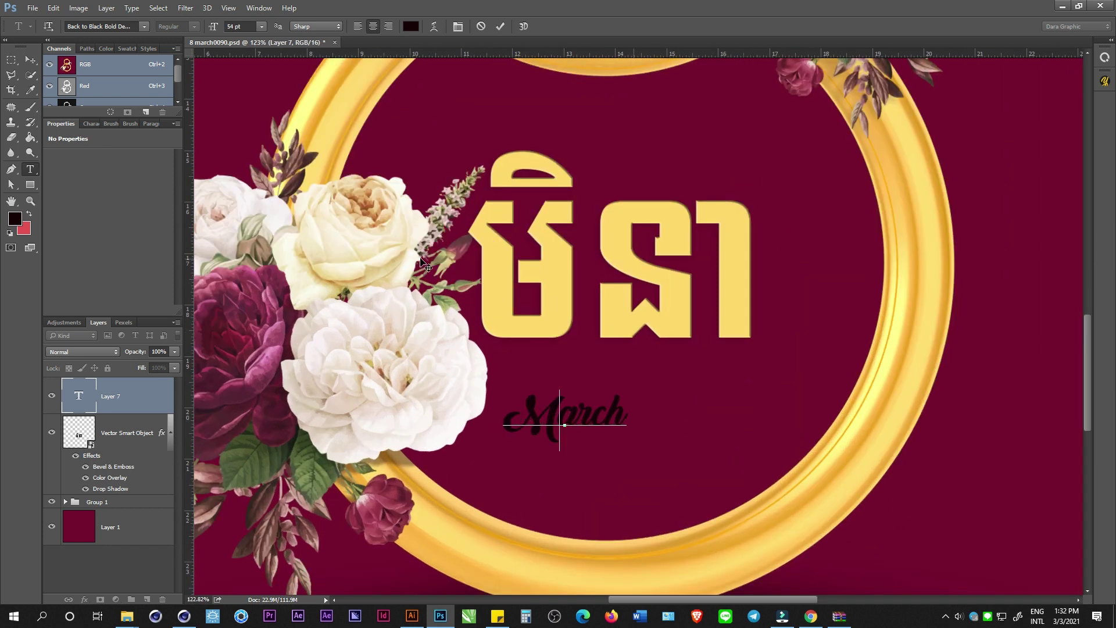
Enlarge the March text and place it directly beneath the Khmer text.
{"action": "left_click", "coordinate": [31, 61]}
{"action": "left_click_drag", "start_coordinate": [607, 421], "coordinate": [714, 437]}
{"action": "key", "text": "ctrl+t"}
{"action": "left_click_drag", "start_coordinate": [672, 387], "coordinate": [676, 399]}
{"action": "key", "text": "Return"}
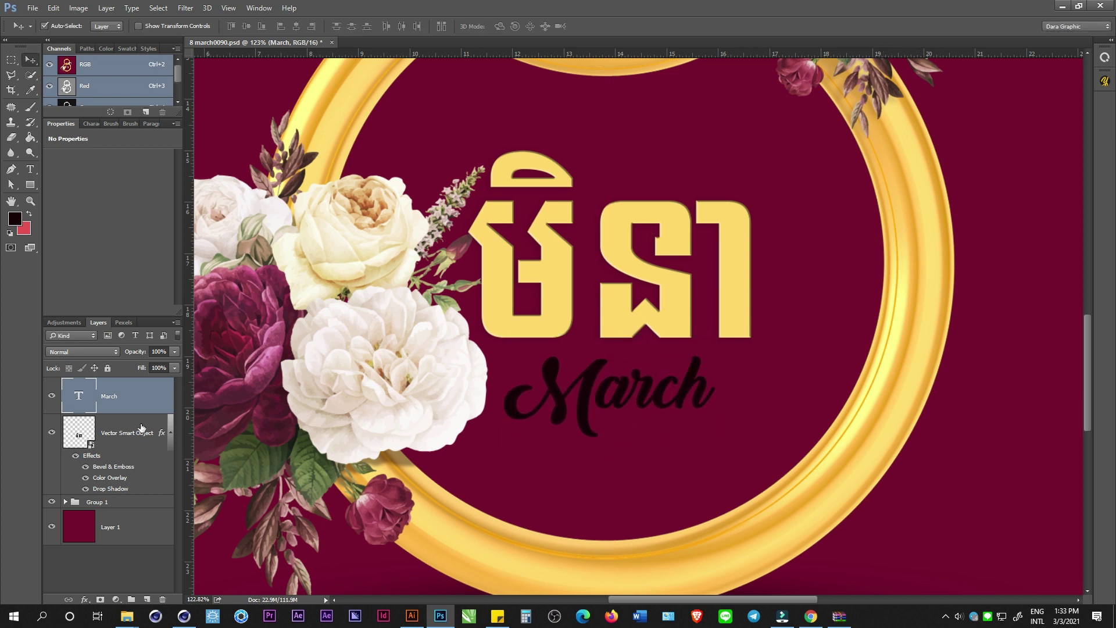
Copy the Khmer text's layer effects onto the March text layer and nudge the word slightly down.
{"action": "left_click_drag", "start_coordinate": [159, 433], "coordinate": [158, 407]}
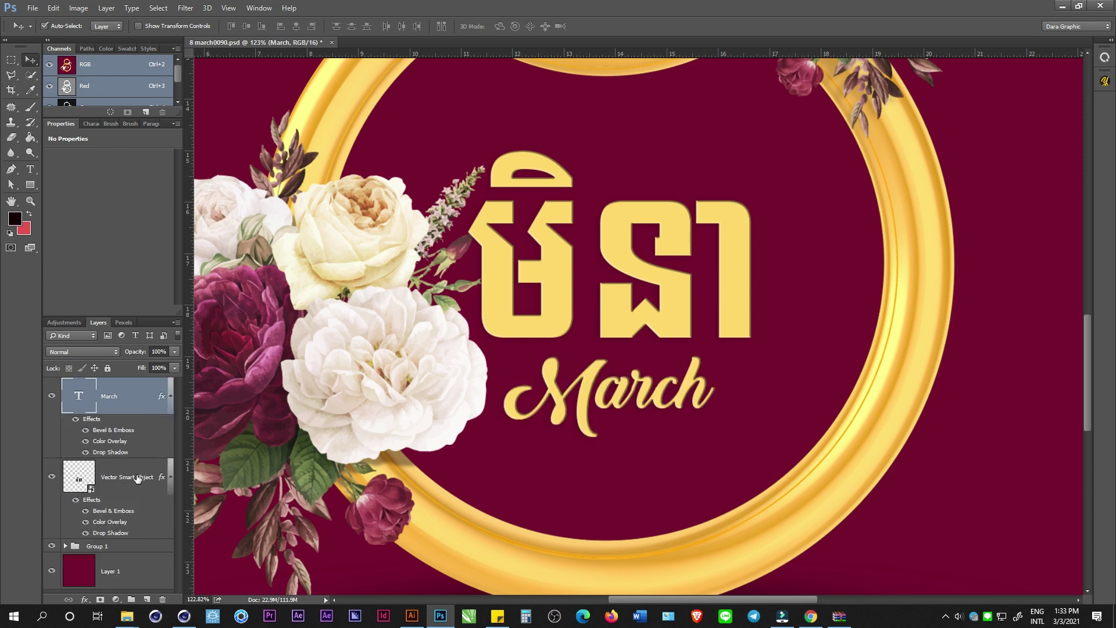
{"action": "scroll", "coordinate": [579, 395], "scroll_direction": "up", "scroll_amount": 3}
{"action": "left_click_drag", "start_coordinate": [595, 363], "coordinate": [595, 369]}
Create a new empty layer directly above the burgundy background layer for brush painting.
{"action": "scroll", "coordinate": [602, 401], "scroll_direction": "down", "scroll_amount": 10}
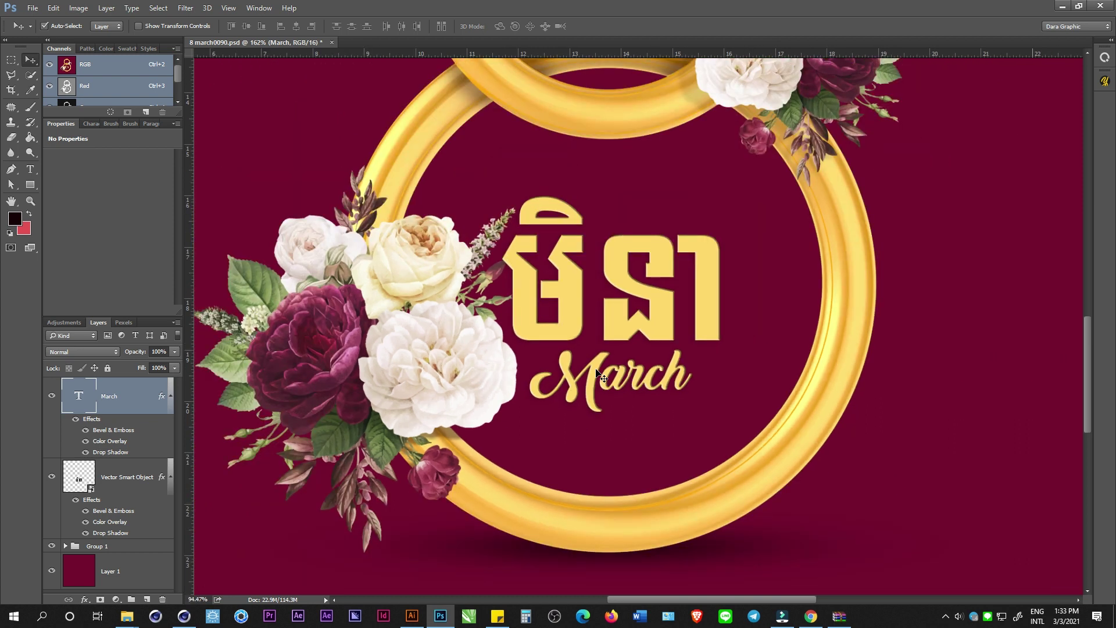
{"action": "scroll", "coordinate": [607, 427], "scroll_direction": "down", "scroll_amount": 3}
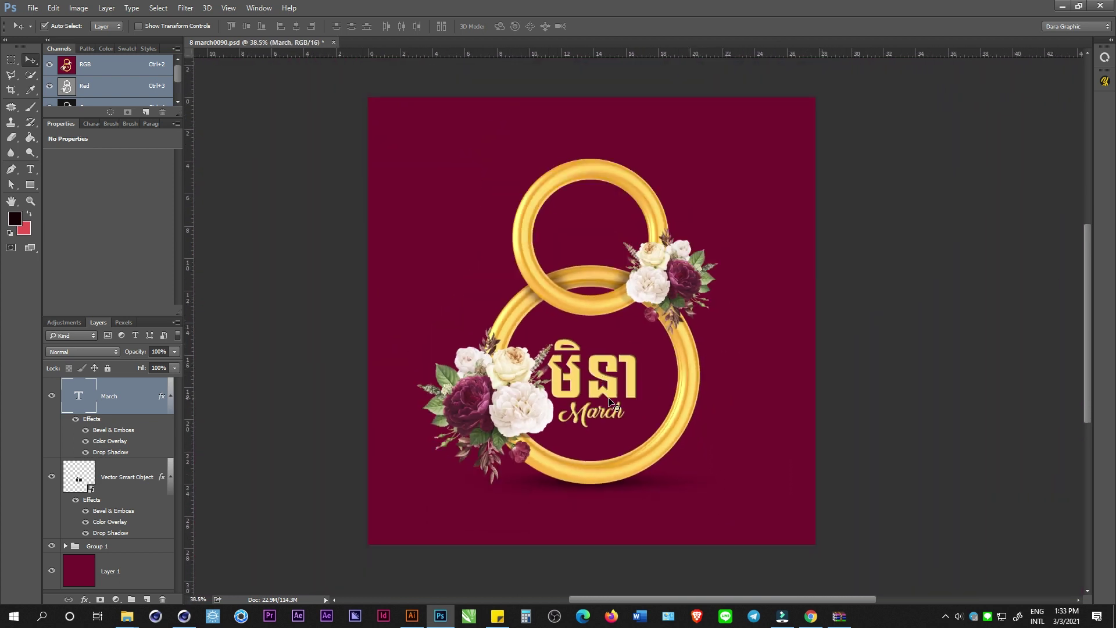
{"action": "scroll", "coordinate": [622, 361], "scroll_direction": "down", "scroll_amount": 1}
{"action": "scroll", "coordinate": [622, 361], "scroll_direction": "up", "scroll_amount": 1}
{"action": "scroll", "coordinate": [622, 361], "scroll_direction": "down", "scroll_amount": 1}
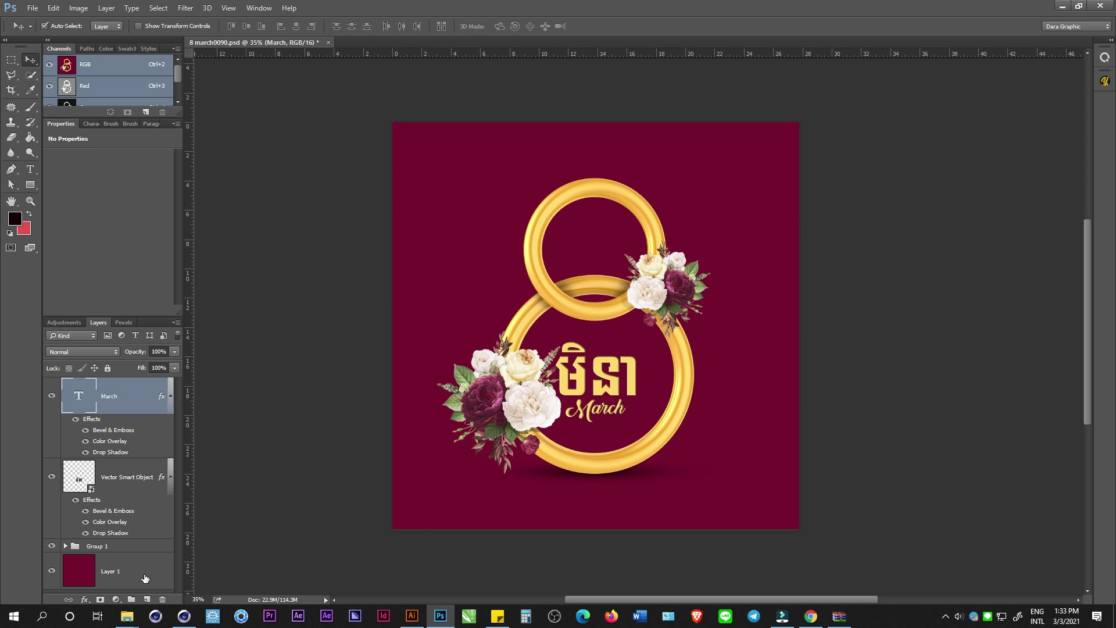
{"action": "key", "text": "b"}
{"action": "left_click", "coordinate": [138, 576]}
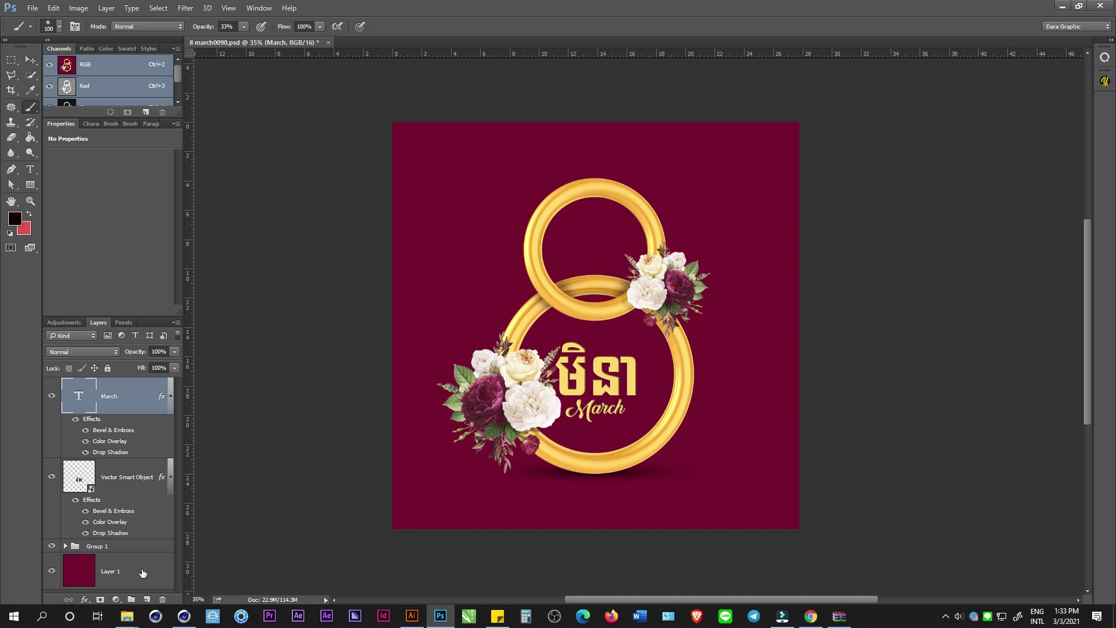
{"action": "left_click", "coordinate": [147, 599]}
Sample a dusky pink from the lower bouquet as the brush colour and enlarge the brush to 1200 px.
{"action": "scroll", "coordinate": [487, 400], "scroll_direction": "up", "scroll_amount": 5}
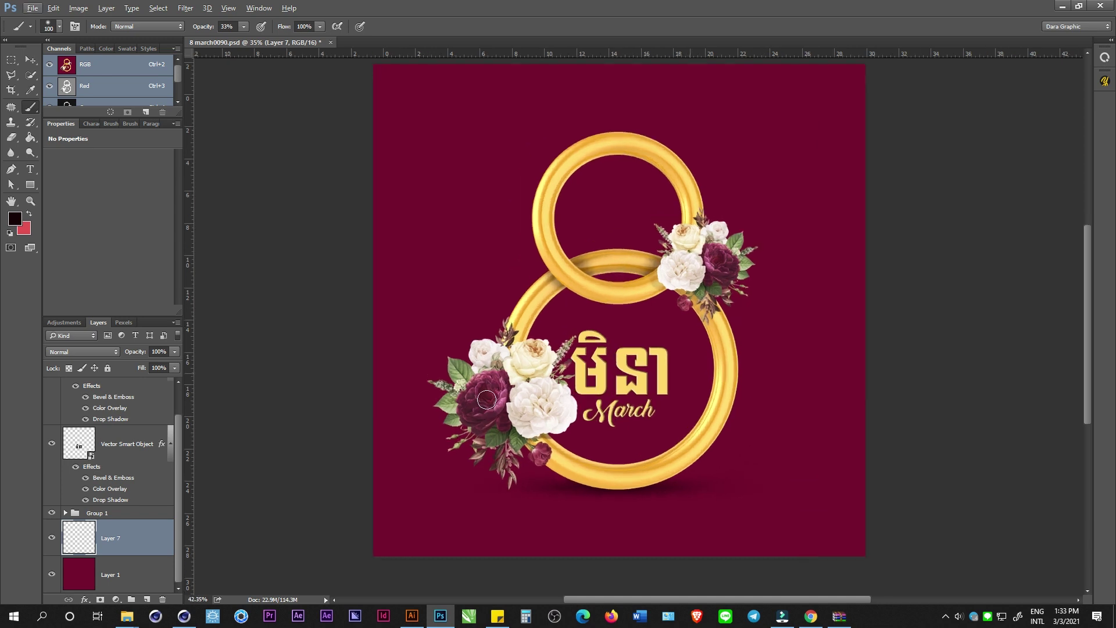
{"action": "left_click", "coordinate": [519, 385], "text": "alt"}
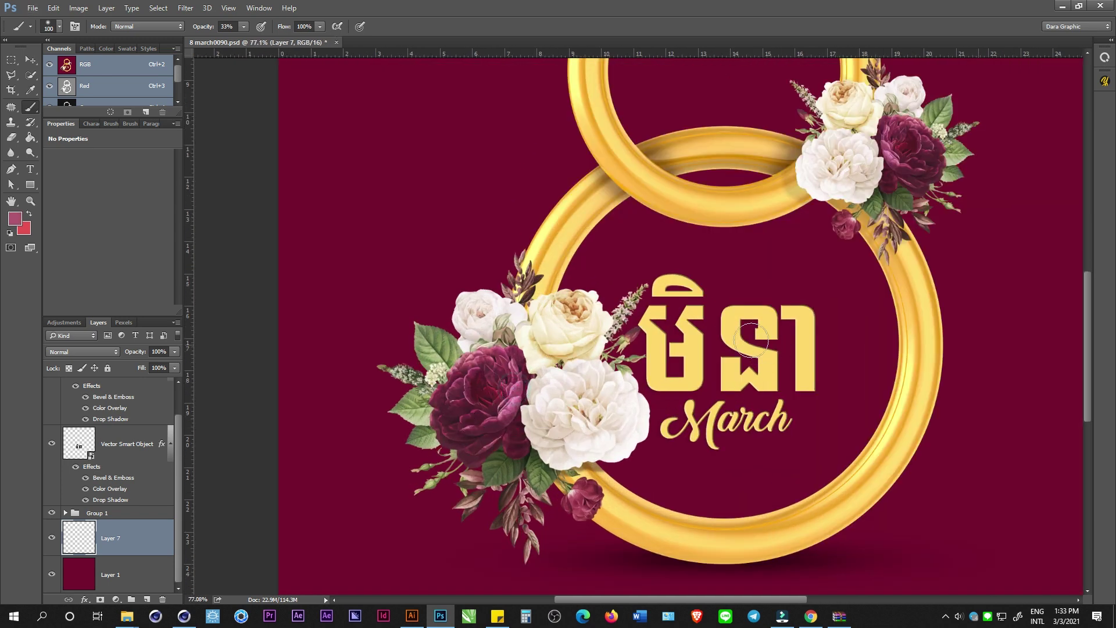
{"action": "scroll", "coordinate": [711, 339], "scroll_direction": "down", "scroll_amount": 5}
{"action": "key", "text": "bracketright"}
{"action": "key", "text": "bracketright"}
{"action": "key", "text": "bracketright"}
{"action": "key", "text": "bracketright"}
{"action": "key", "text": "bracketright"}
{"action": "key", "text": "bracketright"}
{"action": "key", "text": "bracketright"}
{"action": "key", "text": "bracketright"}
{"action": "key", "text": "bracketright"}
{"action": "key", "text": "bracketright"}
{"action": "key", "text": "bracketright"}
{"action": "key", "text": "bracketright"}
{"action": "key", "text": "bracketright"}
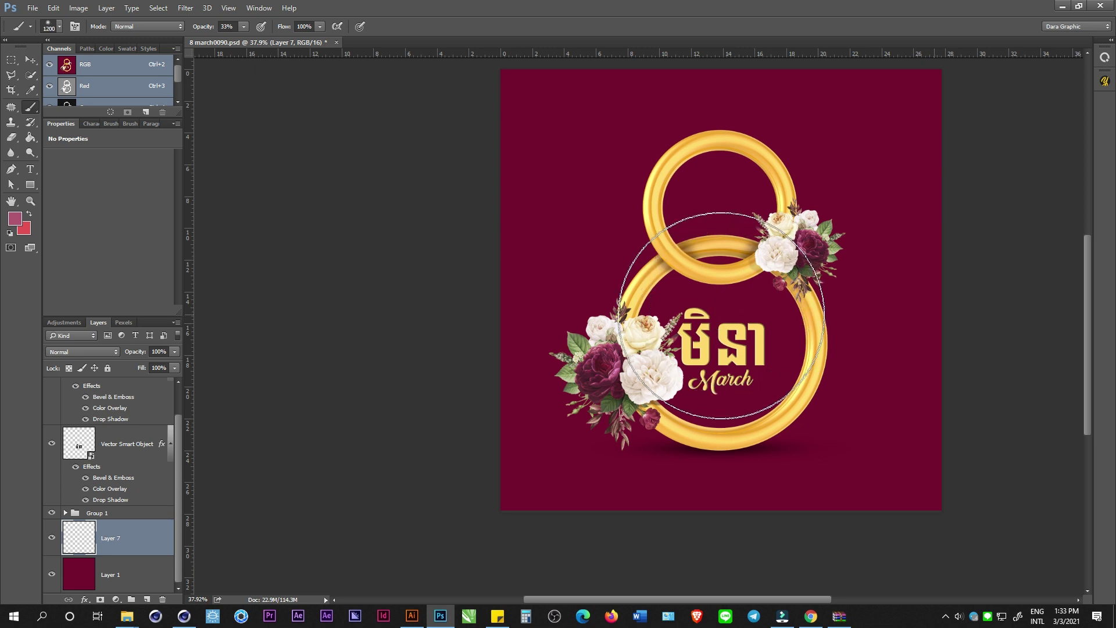
Paint a soft pink glow behind the centre of the number 8, raising the brush opacity to 100%.
{"action": "left_click", "coordinate": [721, 315]}
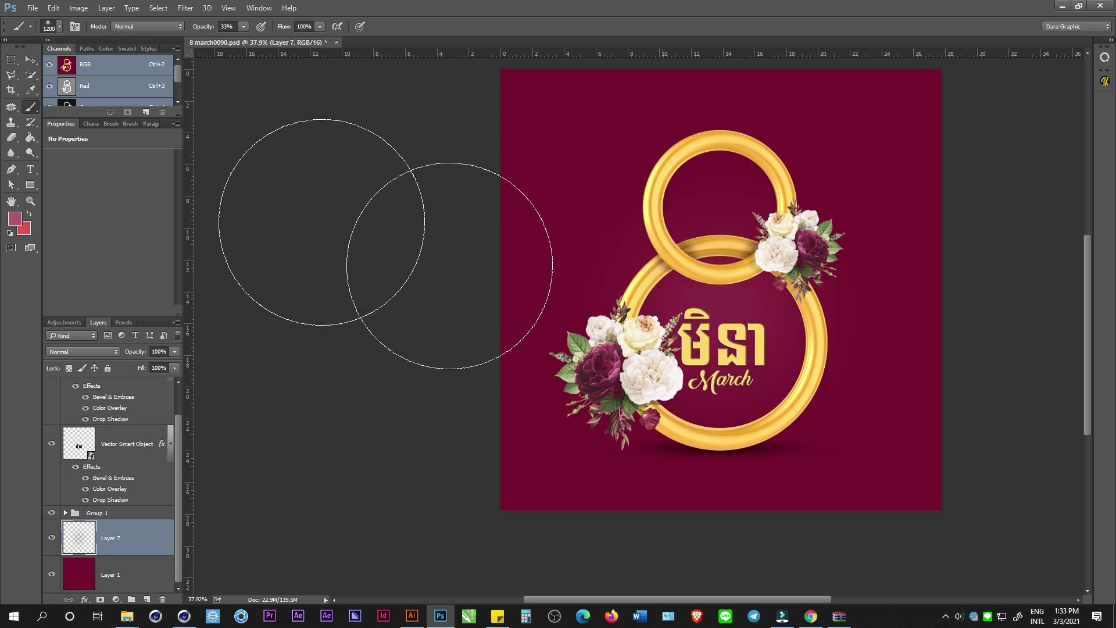
{"action": "left_click_drag", "start_coordinate": [199, 30], "coordinate": [320, 32]}
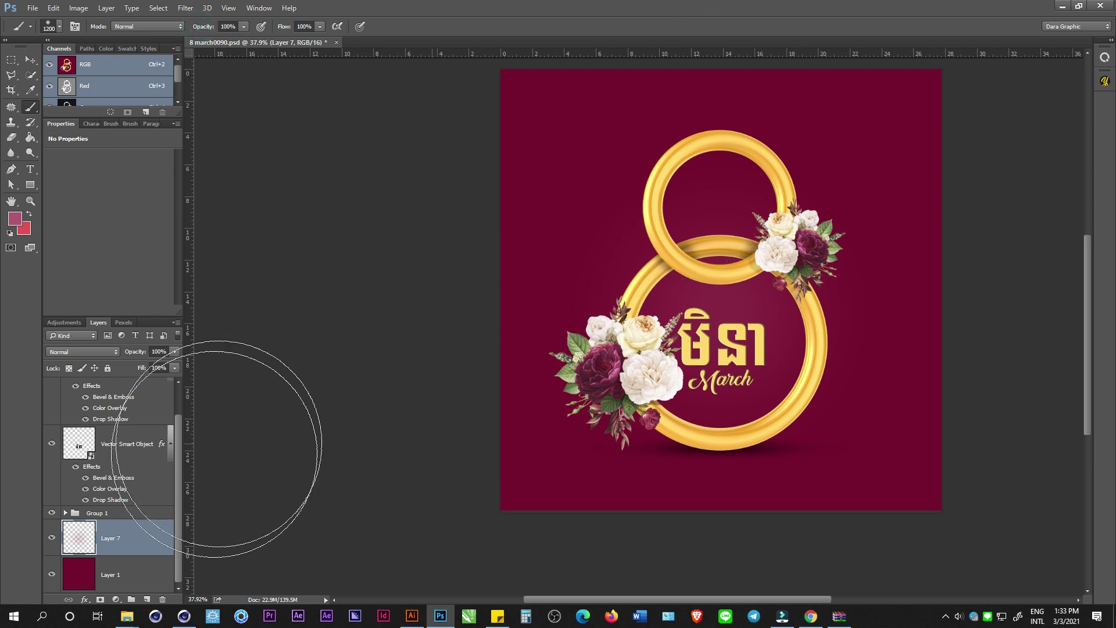
{"action": "left_click", "coordinate": [723, 297]}
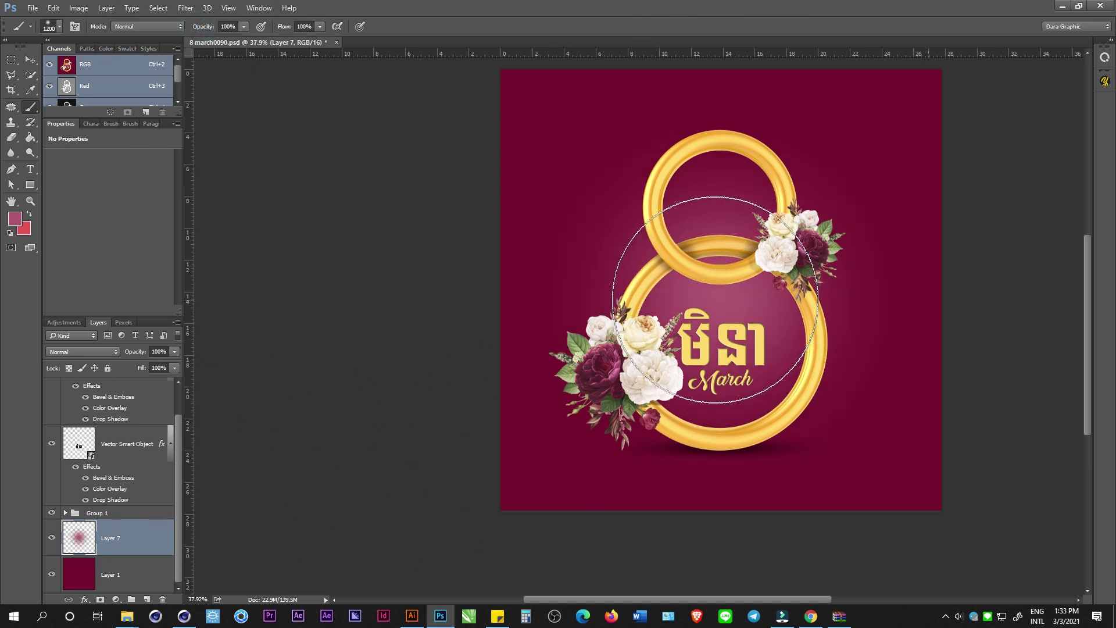
{"action": "left_click", "coordinate": [716, 297]}
Scale the glow on Layer 7 up from its centre so it extends beyond the canvas edges.
{"action": "left_click", "coordinate": [30, 60]}
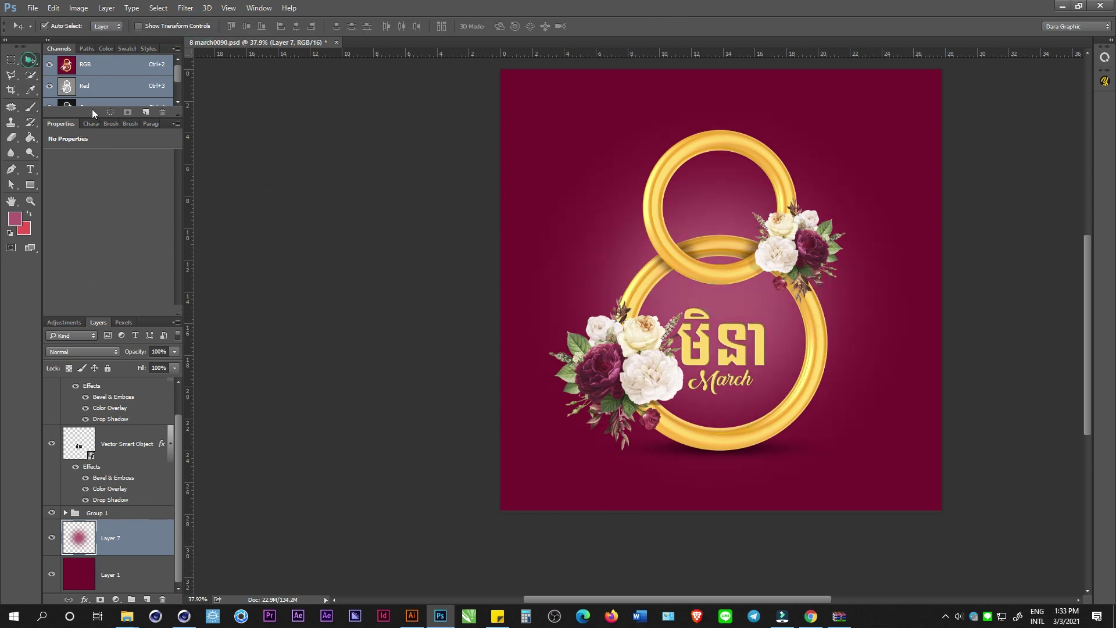
{"action": "scroll", "coordinate": [567, 331], "scroll_direction": "down", "scroll_amount": 2}
{"action": "key", "text": "ctrl+t"}
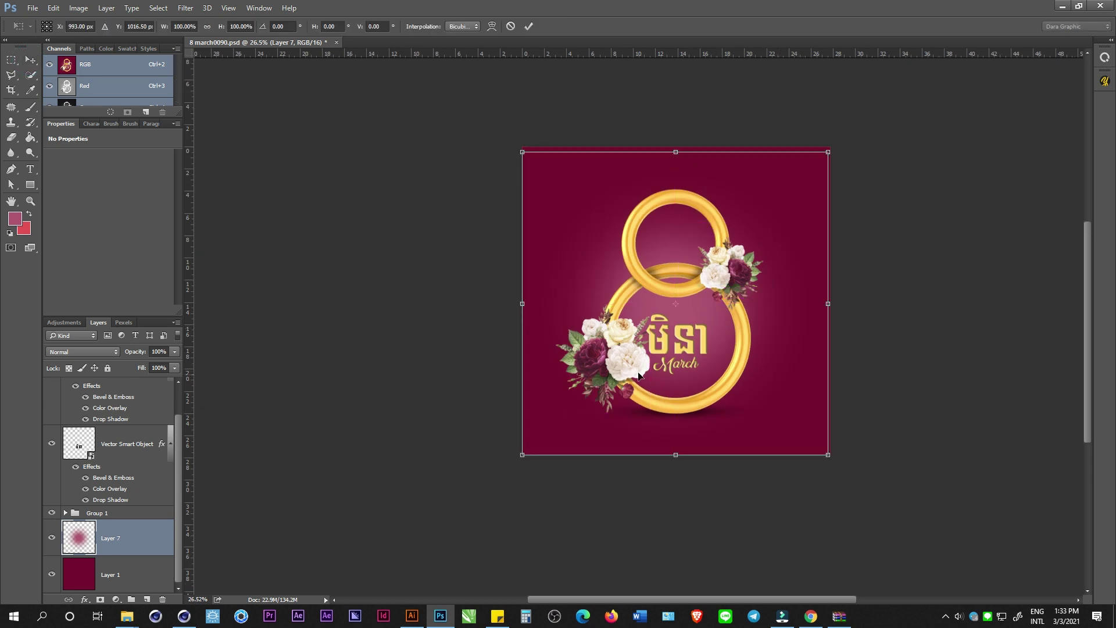
{"action": "left_click_drag", "start_coordinate": [829, 153], "coordinate": [942, 110]}
{"action": "key", "text": "Return"}
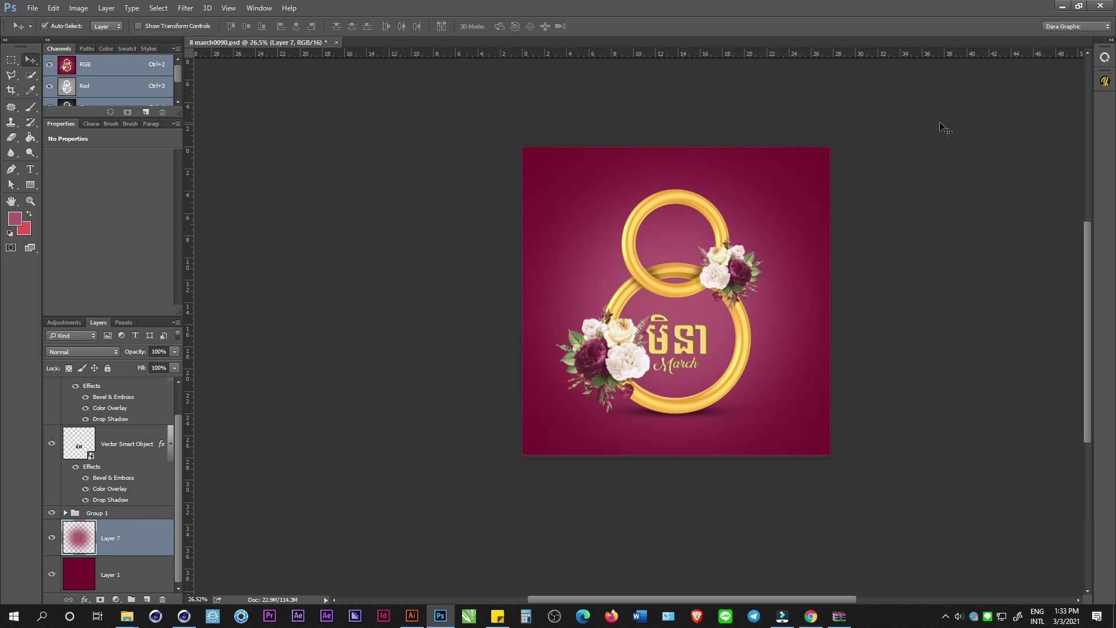
Group the pink glow Layer 7 with the burgundy Layer 1 and collapse the effect lists of both text layers.
{"action": "scroll", "coordinate": [691, 347], "scroll_direction": "up", "scroll_amount": 4}
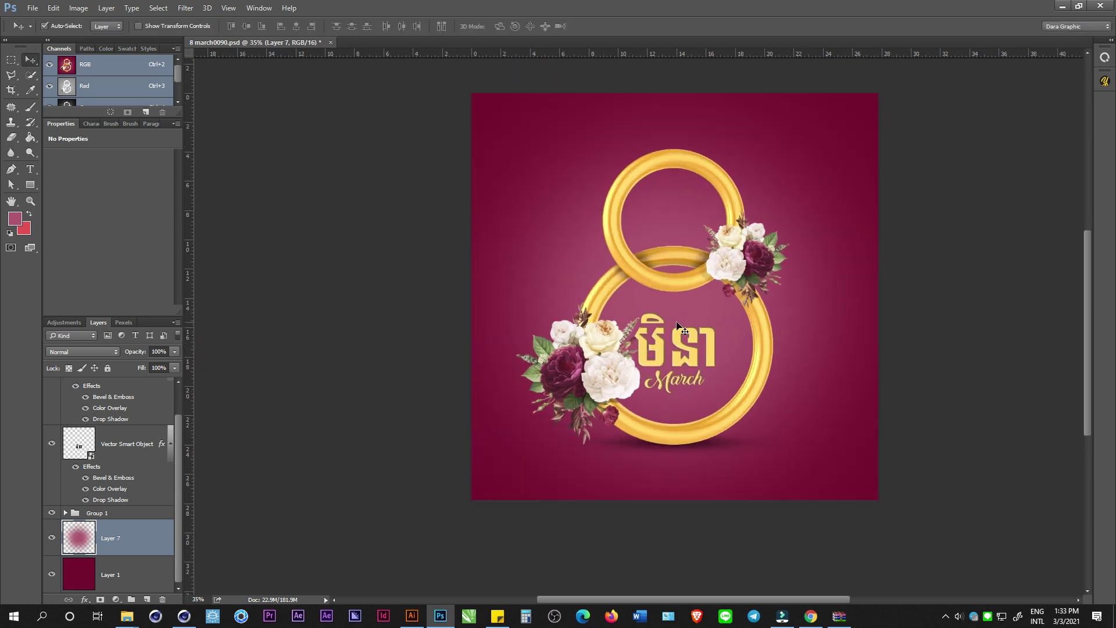
{"action": "left_click", "coordinate": [112, 575], "text": "shift"}
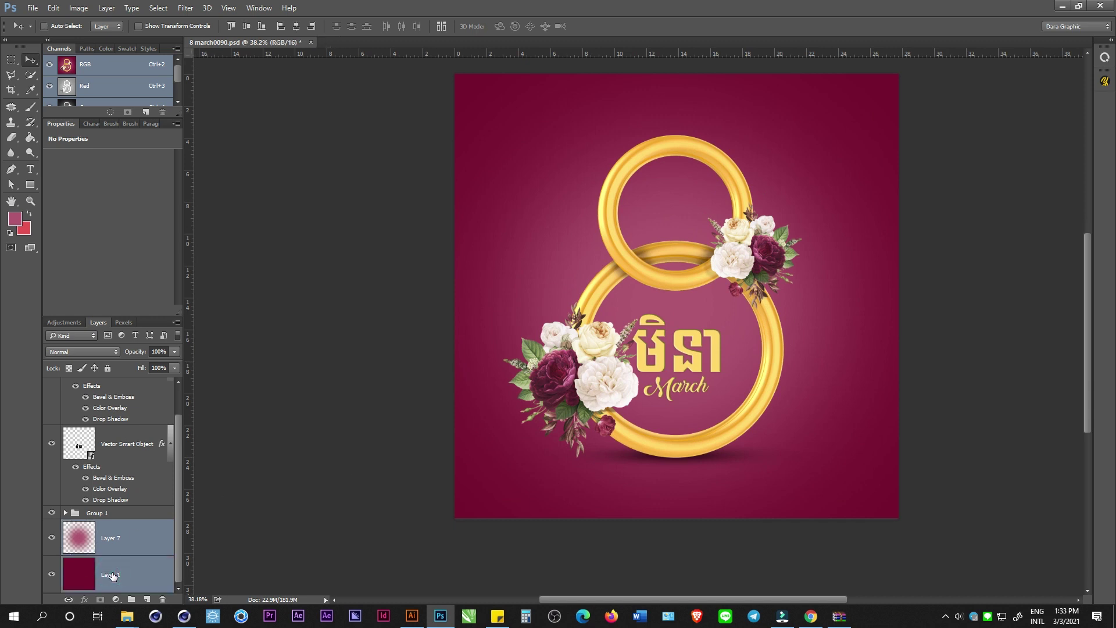
{"action": "key", "text": "ctrl+g"}
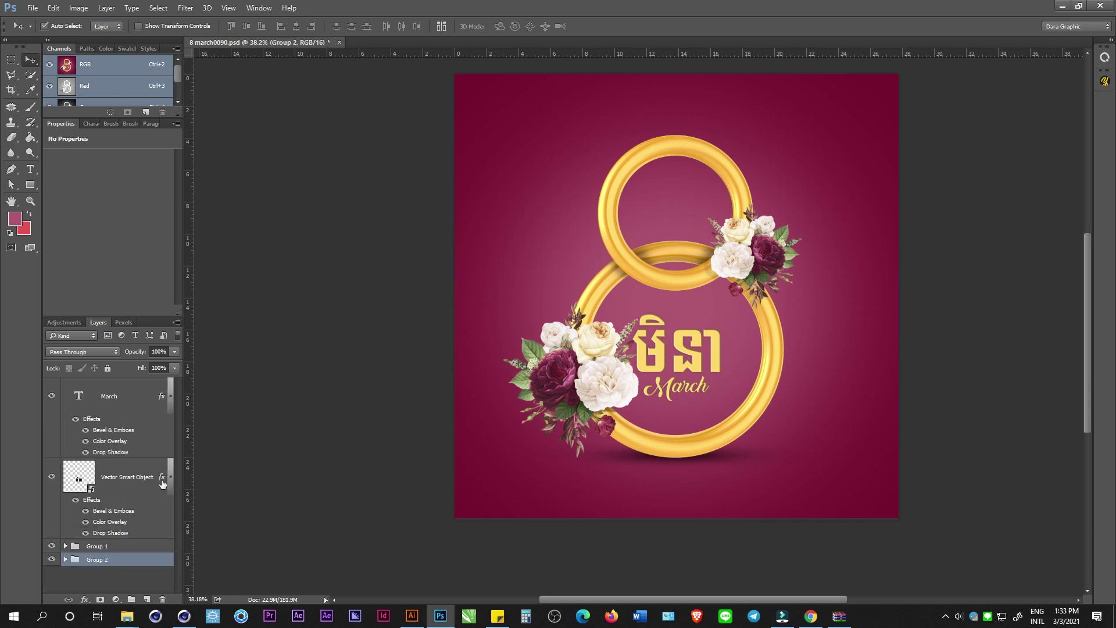
{"action": "left_click", "coordinate": [170, 477]}
{"action": "left_click", "coordinate": [170, 396]}
{"action": "left_click", "coordinate": [91, 472]}
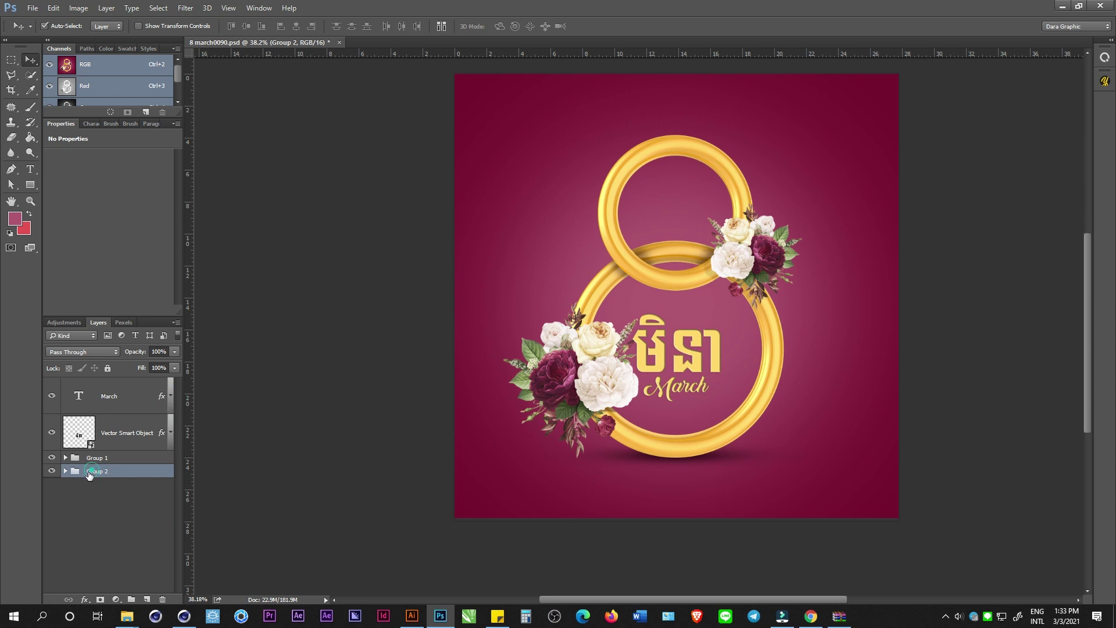
Add a Pattern Overlay to the background group in Multiply mode at 100% opacity, with the pattern scale slightly enlarged.
{"action": "left_click", "coordinate": [84, 599]}
{"action": "left_click", "coordinate": [128, 565]}
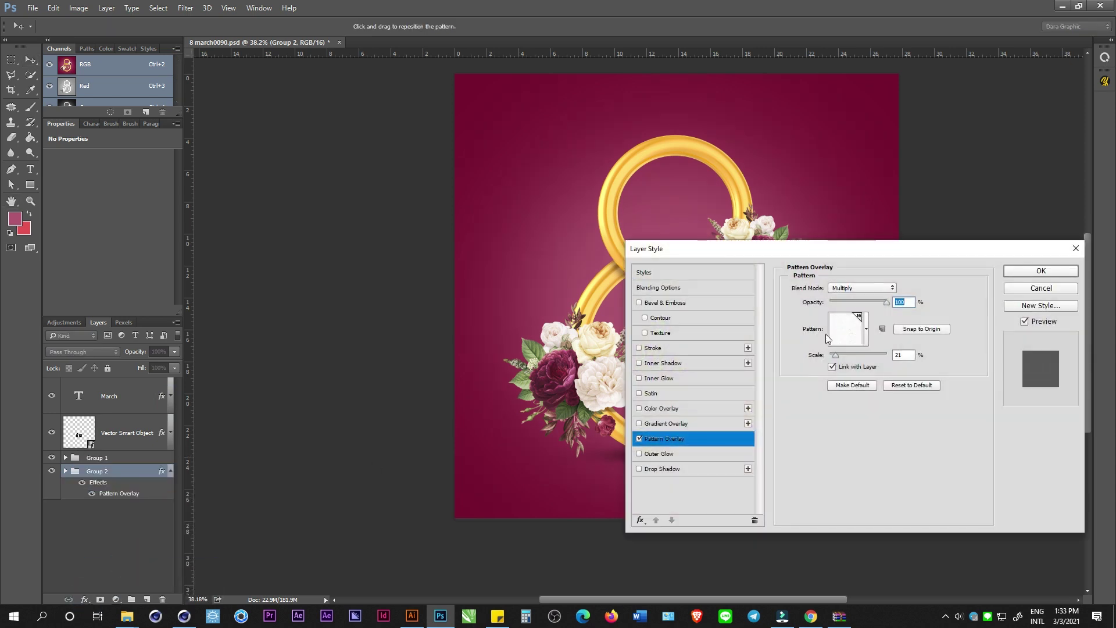
{"action": "left_click_drag", "start_coordinate": [836, 355], "coordinate": [846, 353]}
{"action": "left_click", "coordinate": [1041, 271]}
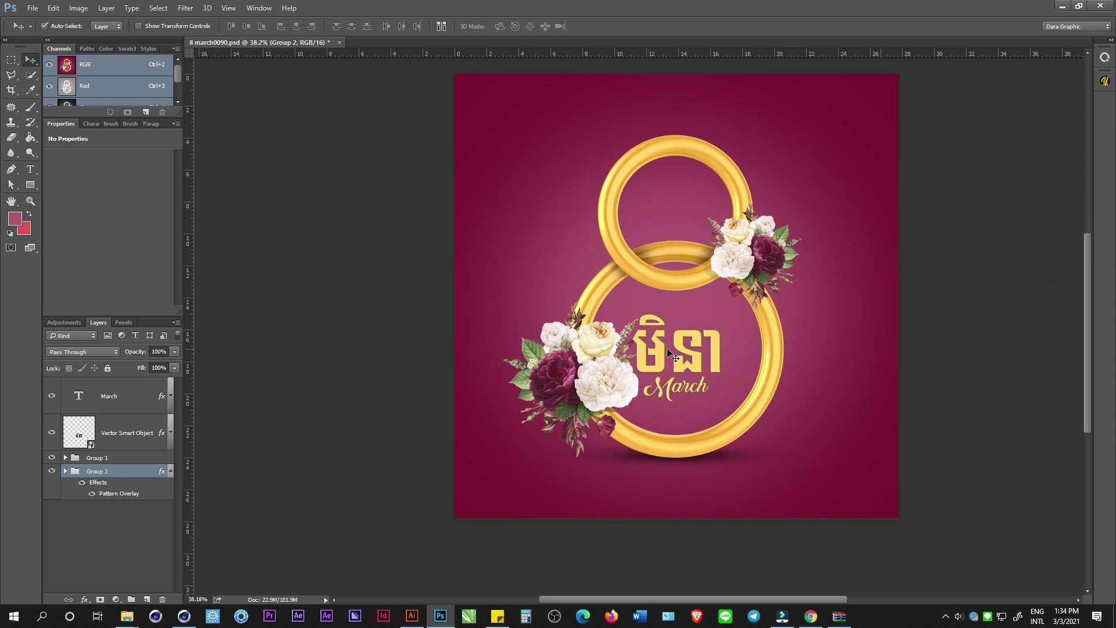
{"action": "scroll", "coordinate": [667, 347], "scroll_direction": "down", "scroll_amount": 1}
{"action": "scroll", "coordinate": [702, 285], "scroll_direction": "up", "scroll_amount": 2}
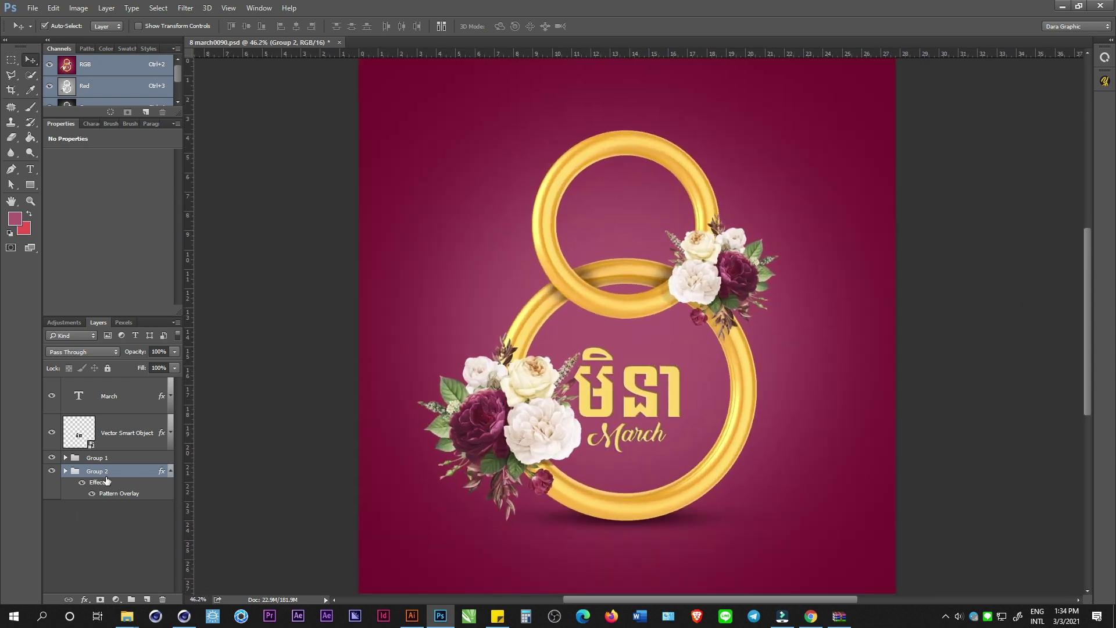
Duplicate the lower bouquet's smart object layer inside Group 1.
{"action": "left_click", "coordinate": [67, 471]}
{"action": "left_click", "coordinate": [67, 471]}
{"action": "left_click", "coordinate": [170, 471]}
{"action": "left_click", "coordinate": [66, 458]}
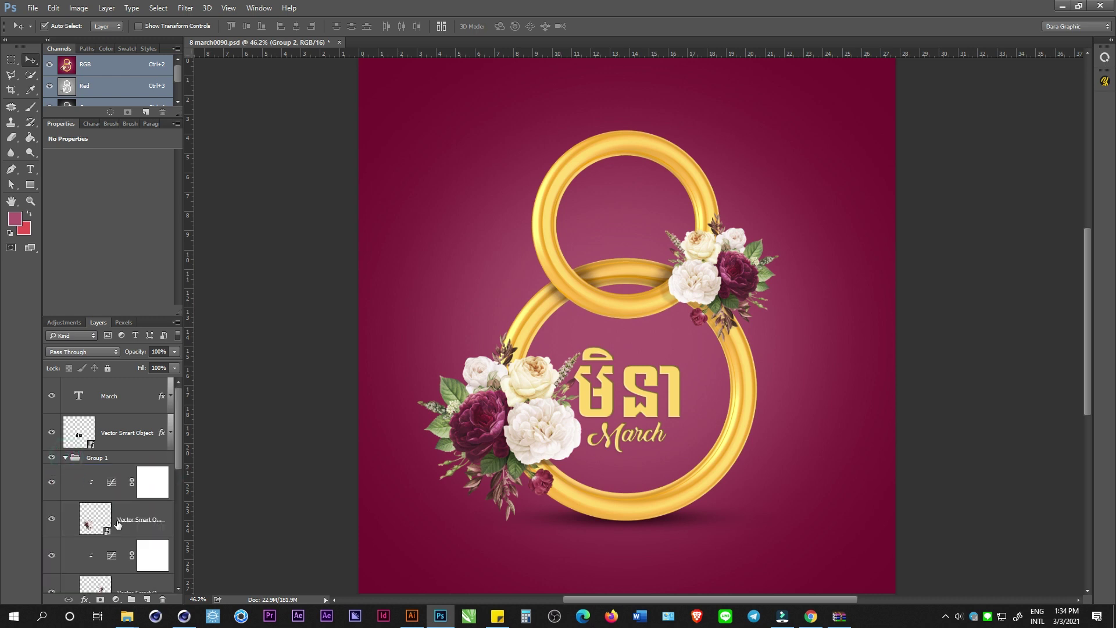
{"action": "left_click", "coordinate": [105, 523]}
{"action": "key", "text": "ctrl+j"}
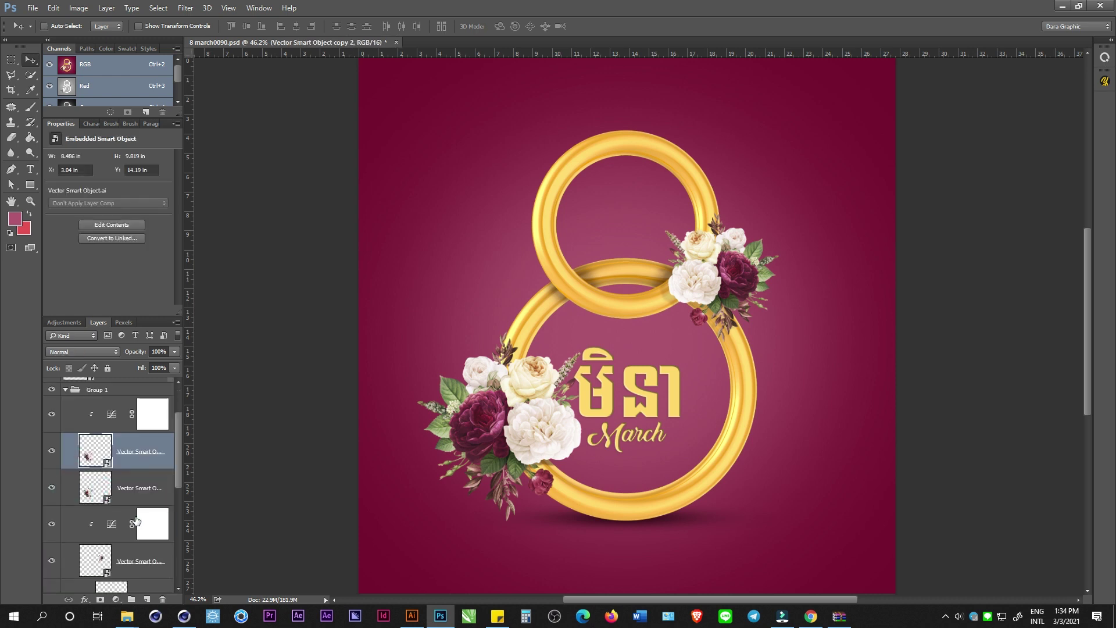
Move the unclipped bouquet copy partly off the canvas's lower-right corner, flip it horizontally and scale it to about 93%.
{"action": "left_click", "coordinate": [143, 488]}
{"action": "key", "text": "ctrl+t"}
{"action": "scroll", "coordinate": [638, 405], "scroll_direction": "down", "scroll_amount": 3}
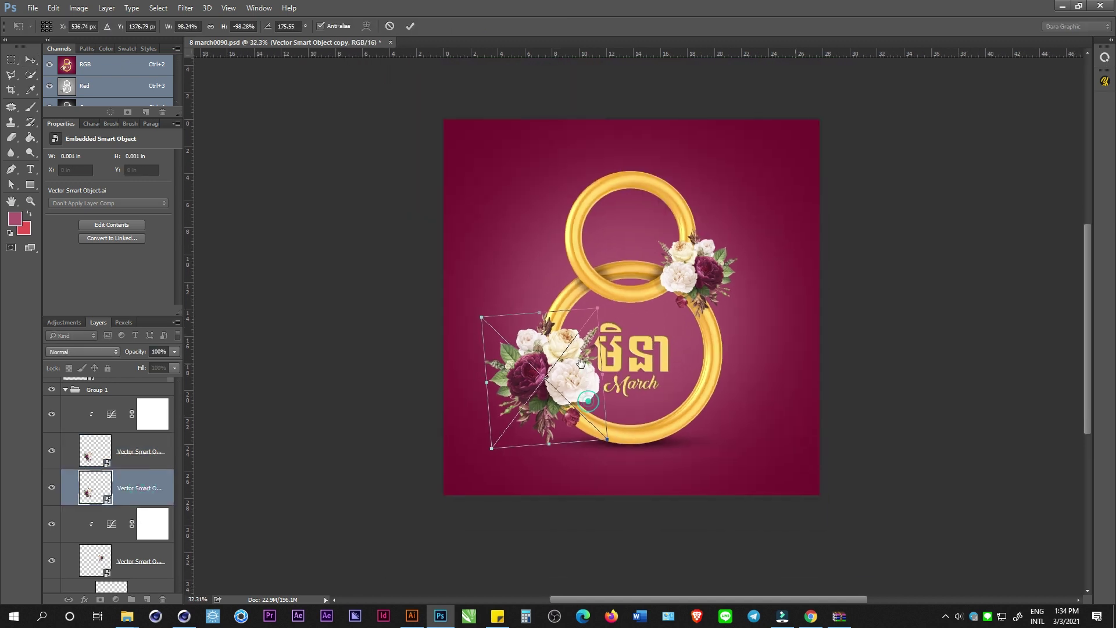
{"action": "left_click_drag", "start_coordinate": [565, 390], "coordinate": [807, 488]}
{"action": "right_click", "coordinate": [810, 472]}
{"action": "left_click", "coordinate": [835, 463]}
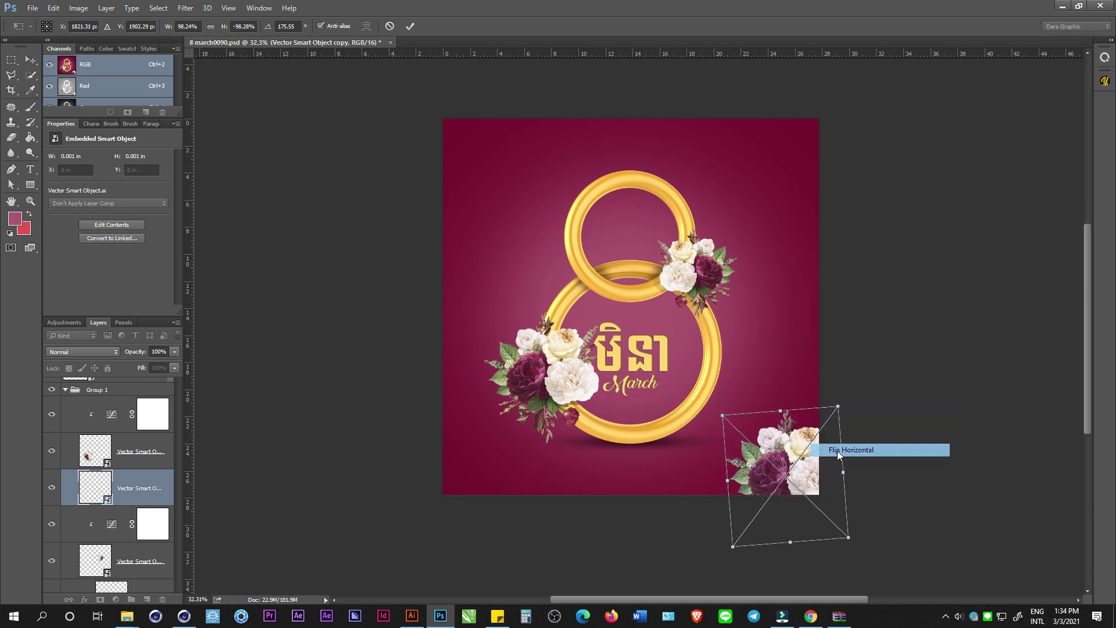
{"action": "left_click_drag", "start_coordinate": [802, 485], "coordinate": [816, 482]}
{"action": "left_click_drag", "start_coordinate": [864, 415], "coordinate": [860, 417]}
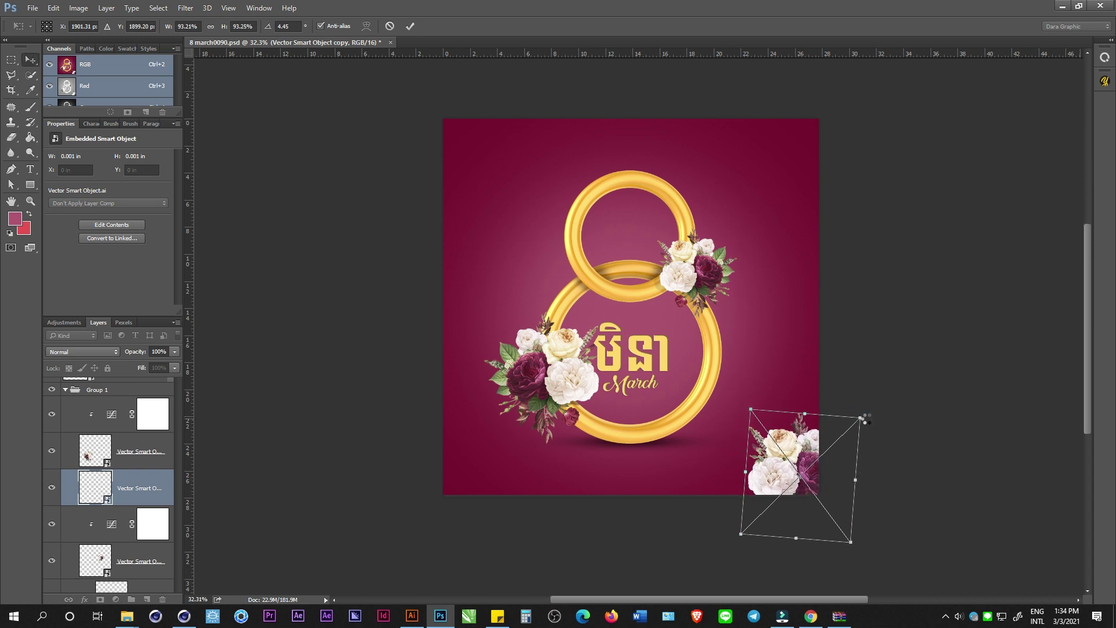
{"action": "key", "text": "Return"}
{"action": "left_click", "coordinate": [184, 8]}
{"action": "left_click", "coordinate": [189, 19]}
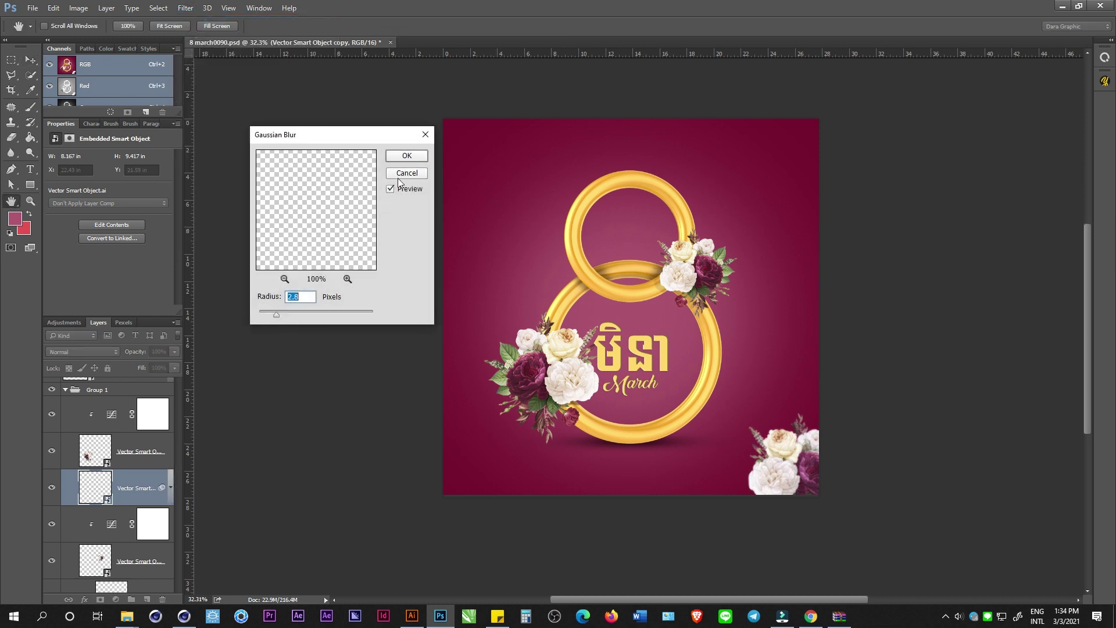
{"action": "left_click", "coordinate": [407, 172]}
Apply a Motion Blur smart filter to the corner bouquet with an angle of 0° and a distance of 46 pixels.
{"action": "left_click", "coordinate": [185, 8]}
{"action": "left_click", "coordinate": [192, 19]}
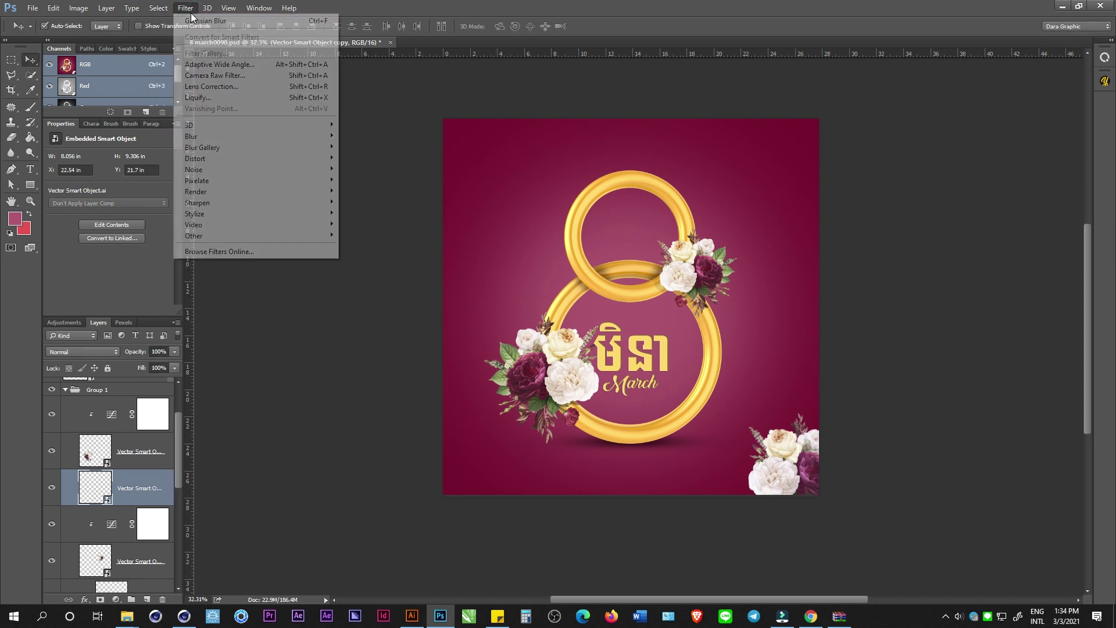
{"action": "mouse_move", "coordinate": [323, 136]}
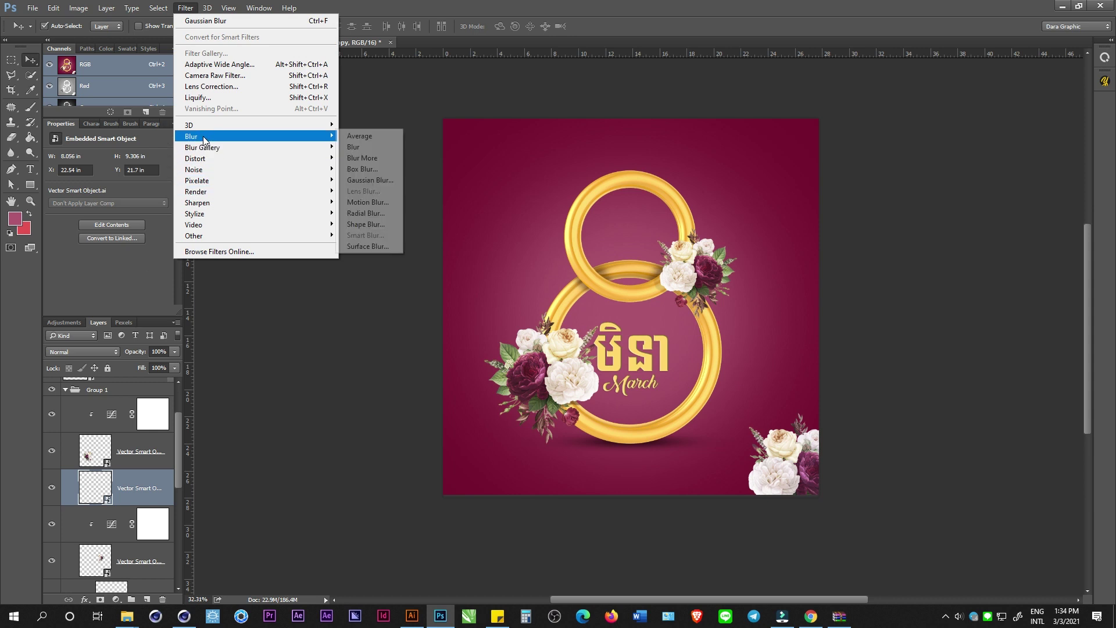
{"action": "left_click", "coordinate": [363, 202]}
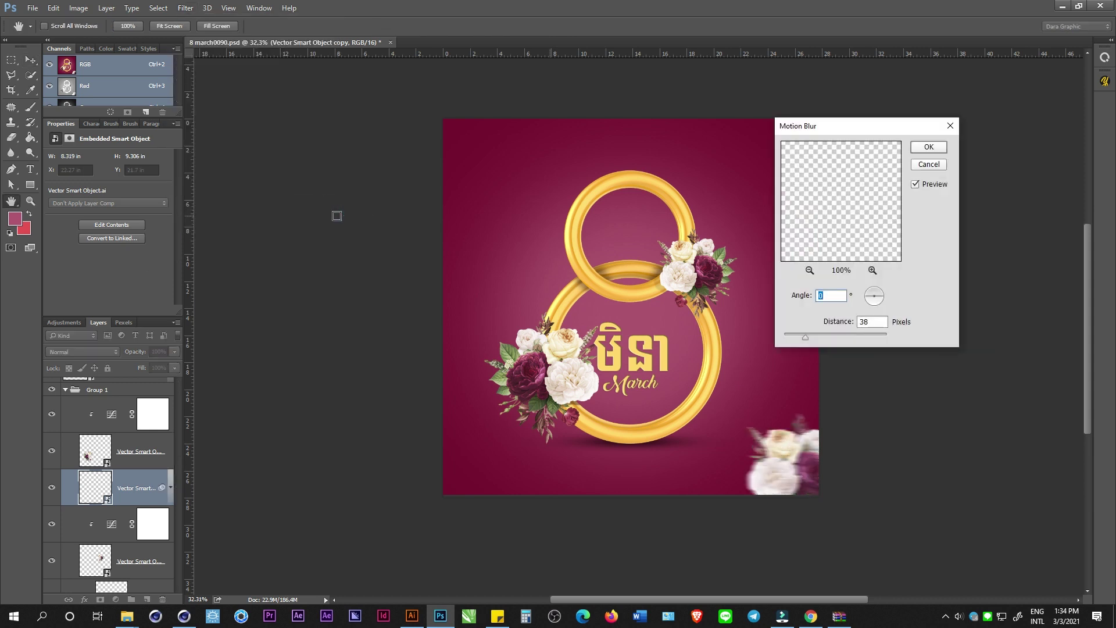
{"action": "left_click", "coordinate": [819, 334]}
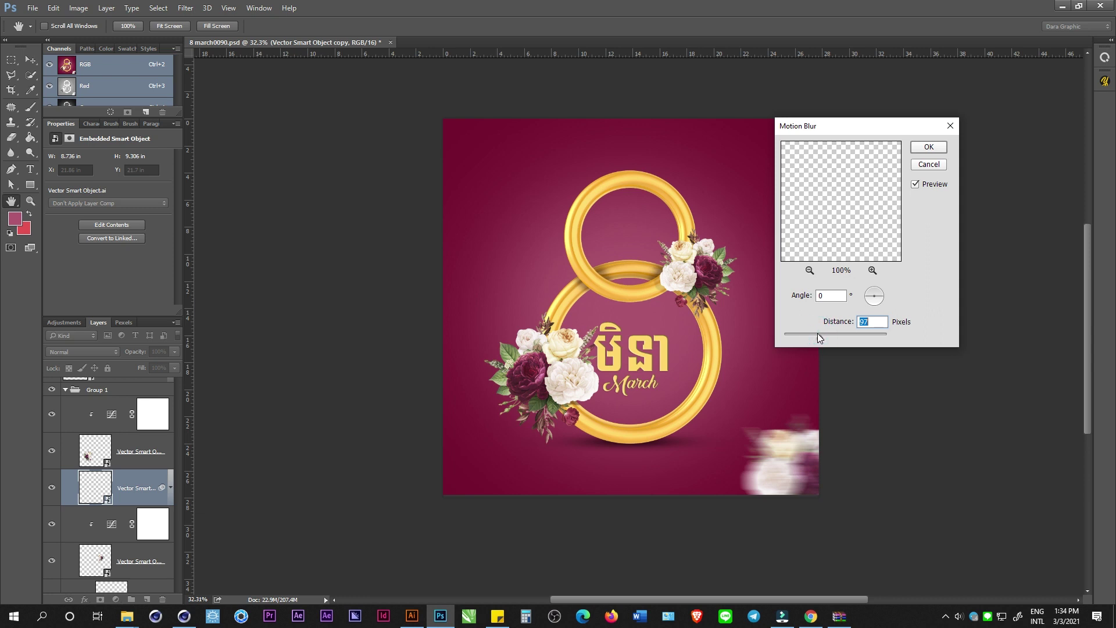
{"action": "left_click", "coordinate": [812, 336]}
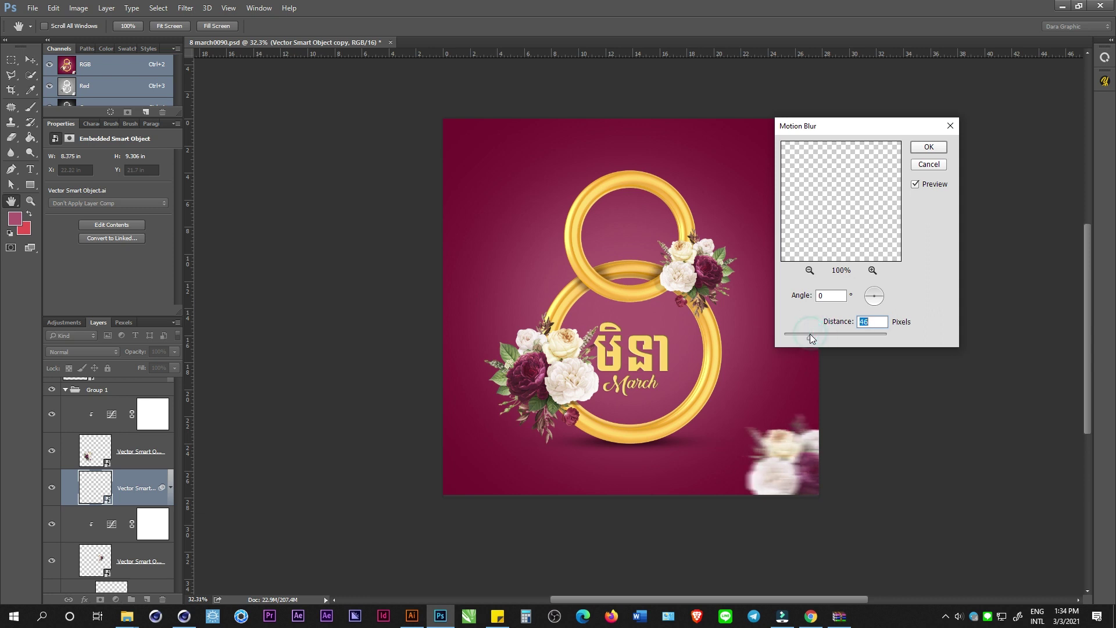
{"action": "left_click", "coordinate": [929, 147]}
Duplicate the blurred corner bouquet and move the copy partly off the canvas's upper-left corner.
{"action": "scroll", "coordinate": [772, 466], "scroll_direction": "up", "scroll_amount": 1}
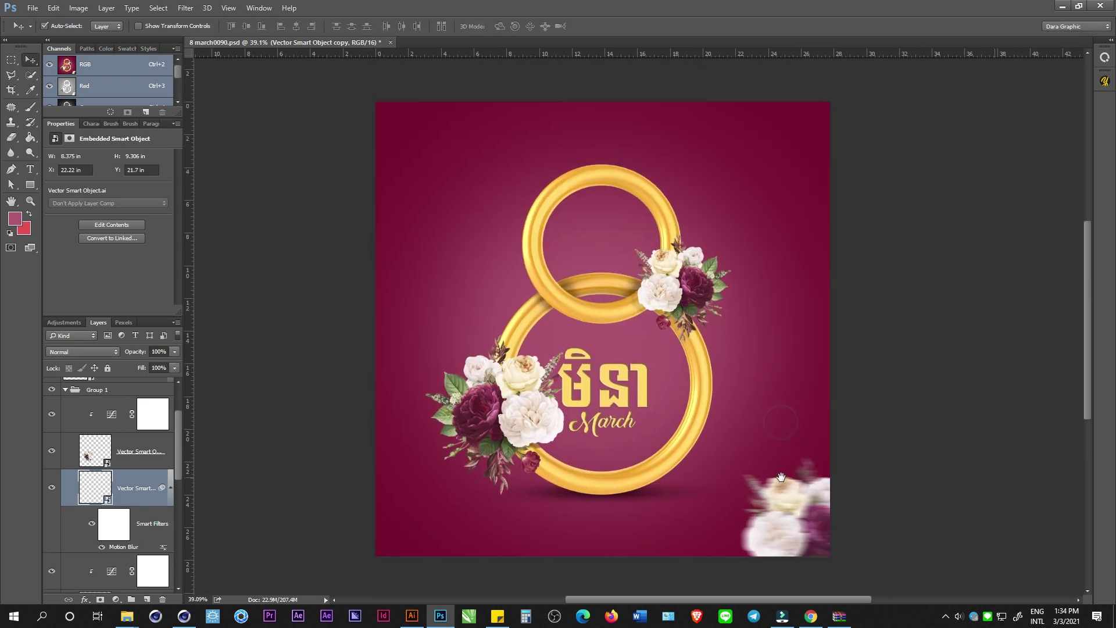
{"action": "key", "text": "ctrl+j"}
{"action": "key", "text": "ctrl+t"}
{"action": "left_click", "coordinate": [572, 241]}
{"action": "scroll", "coordinate": [674, 384], "scroll_direction": "down", "scroll_amount": 1}
{"action": "left_click_drag", "start_coordinate": [801, 505], "coordinate": [455, 176]}
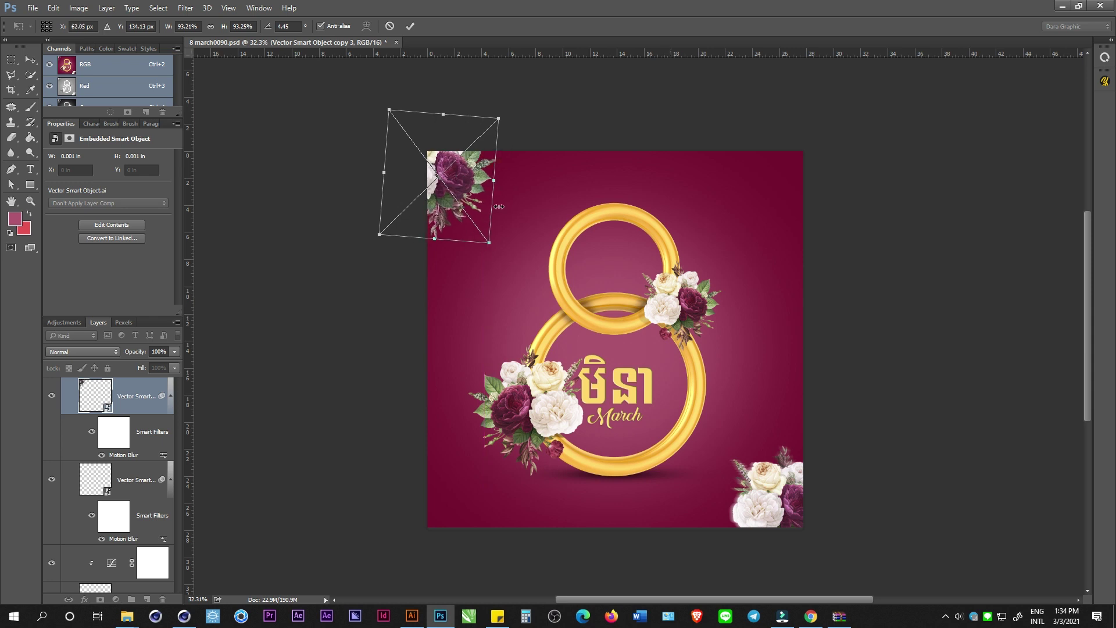
{"action": "key", "text": "Return"}
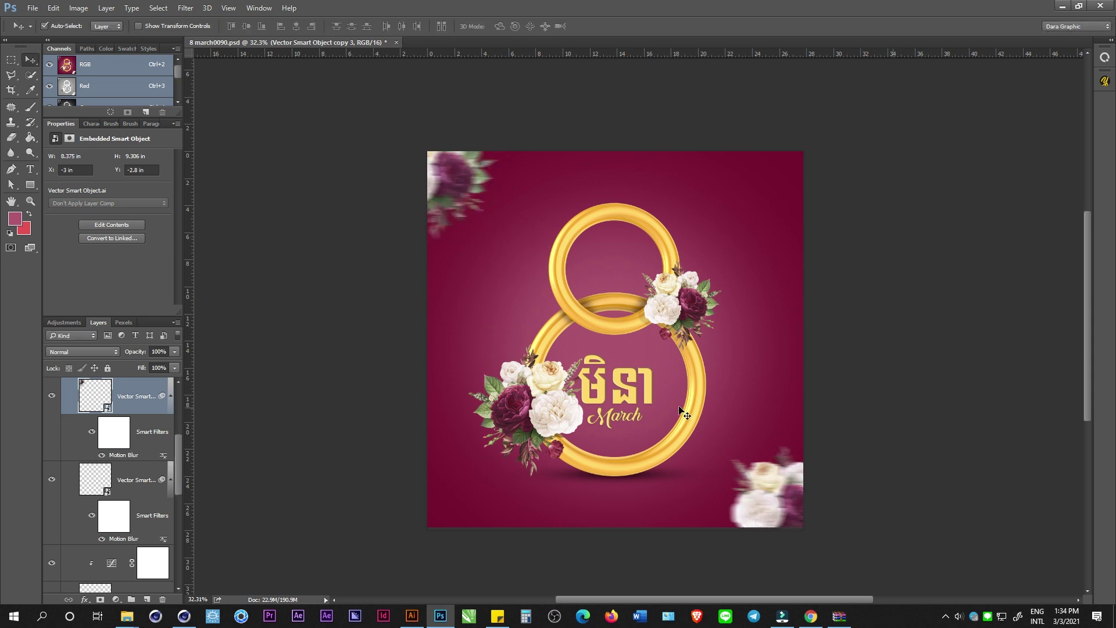
Check the overall composition and save the document.
{"action": "scroll", "coordinate": [618, 376], "scroll_direction": "down", "scroll_amount": 2}
{"action": "scroll", "coordinate": [618, 376], "scroll_direction": "up", "scroll_amount": 3}
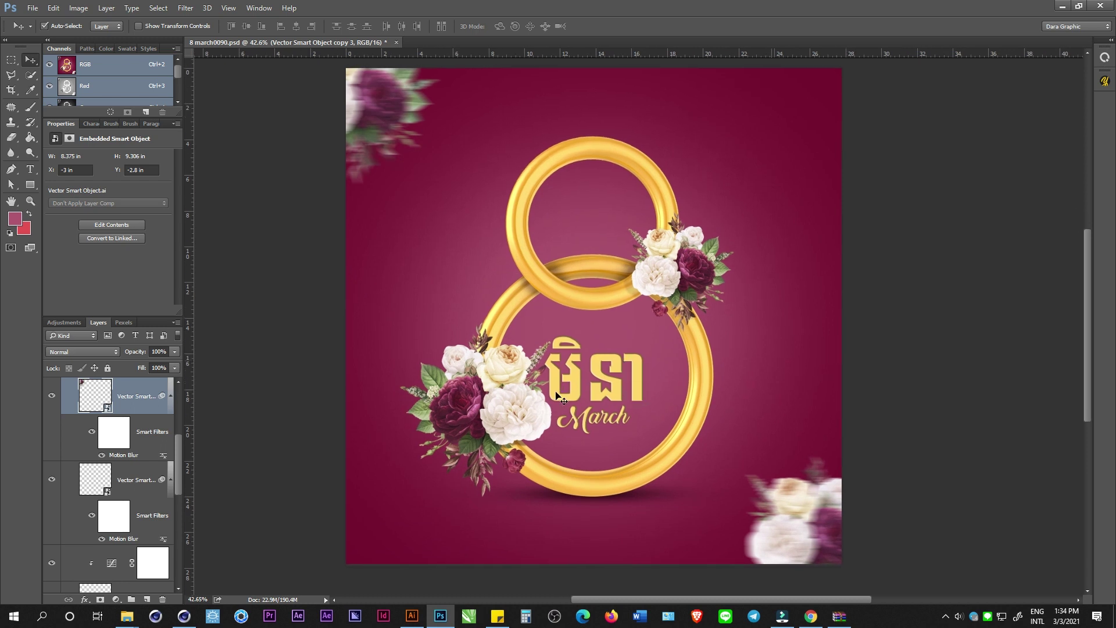
{"action": "scroll", "coordinate": [557, 397], "scroll_direction": "down", "scroll_amount": 1}
{"action": "scroll", "coordinate": [557, 397], "scroll_direction": "up", "scroll_amount": 1}
{"action": "left_click_drag", "start_coordinate": [599, 334], "coordinate": [595, 367]}
{"action": "scroll", "coordinate": [589, 332], "scroll_direction": "down", "scroll_amount": 1}
{"action": "scroll", "coordinate": [596, 363], "scroll_direction": "up", "scroll_amount": 3}
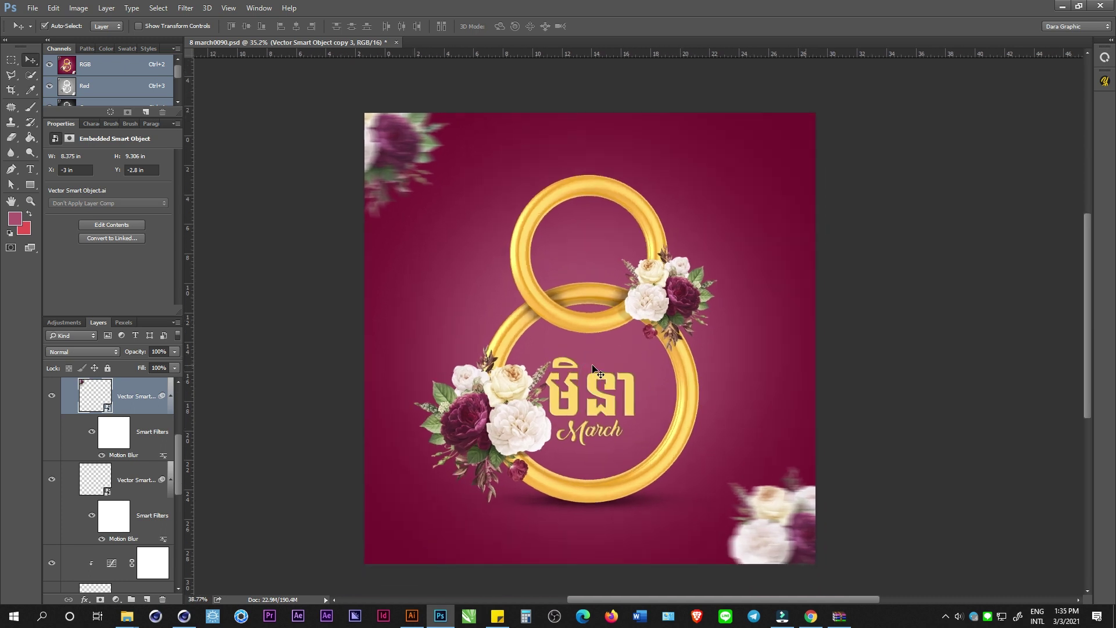
{"action": "key", "text": "ctrl+s"}
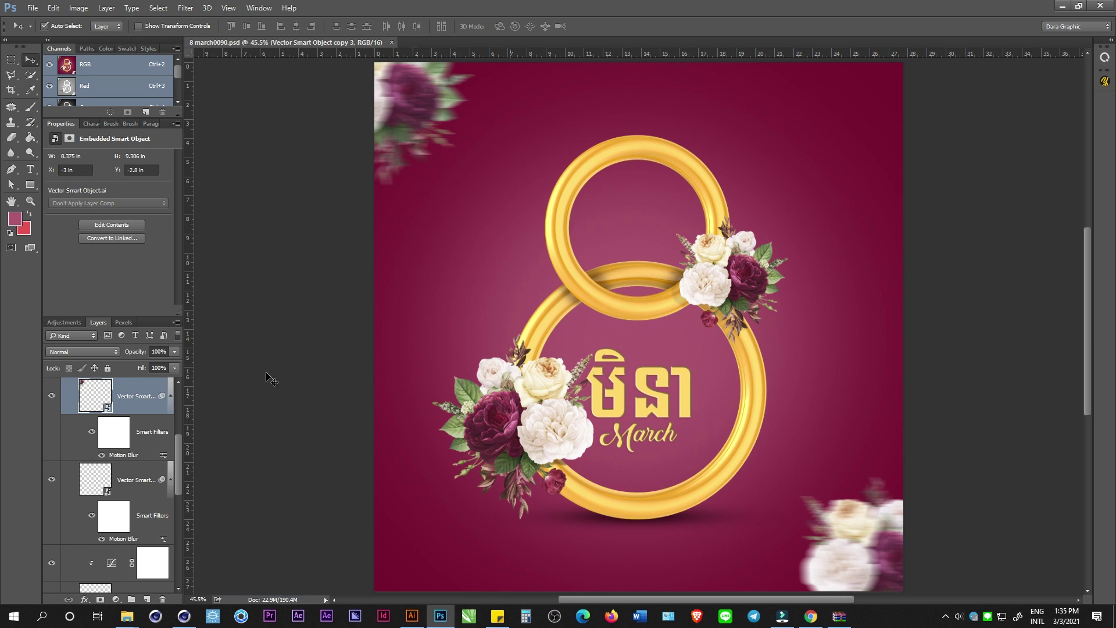
{"action": "scroll", "coordinate": [154, 445], "scroll_direction": "down", "scroll_amount": 5}
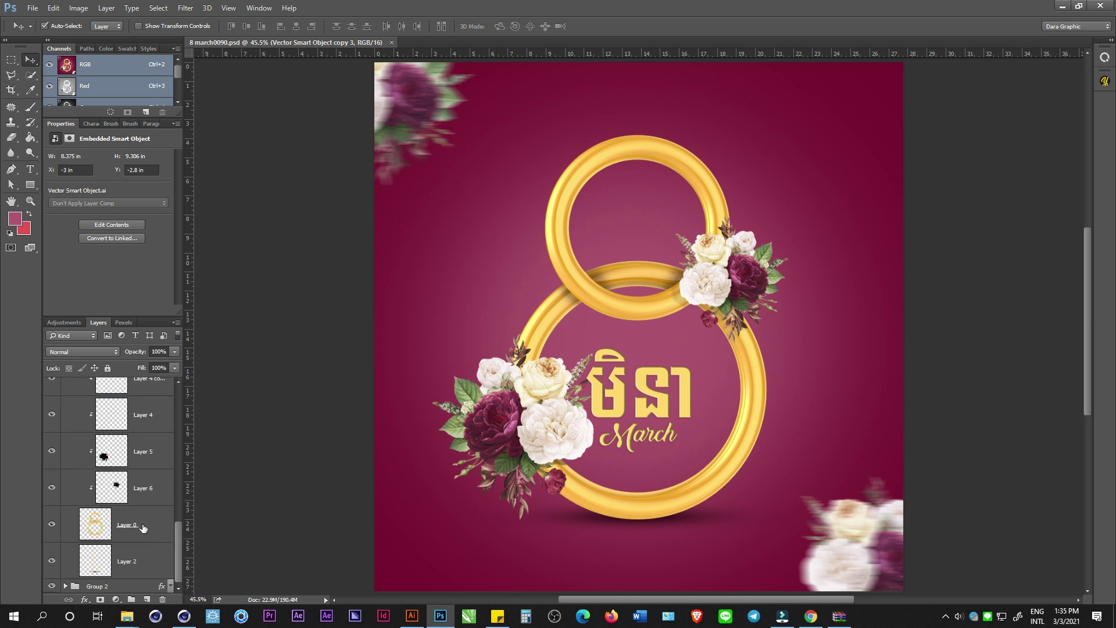
{"action": "left_click", "coordinate": [130, 592], "text": "shift"}
{"action": "key", "text": "ctrl+z"}
{"action": "key", "text": "ctrl+z"}
{"action": "key", "text": "ctrl+z"}
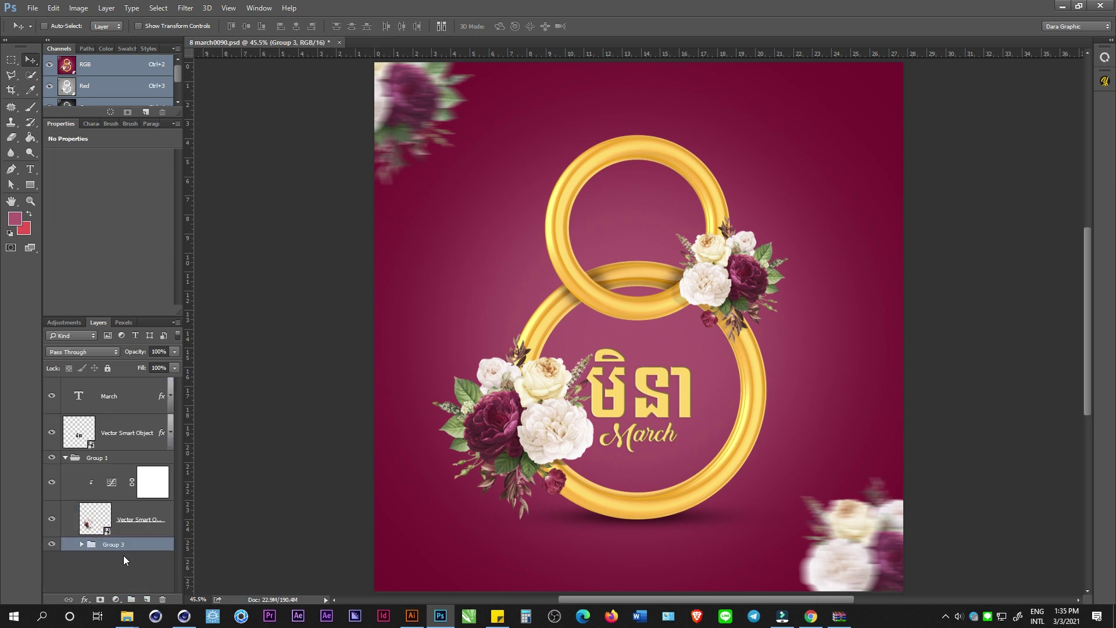
Group all layers from the March text down to Group 2 and name the group "8 March".
{"action": "left_click", "coordinate": [126, 395]}
{"action": "scroll", "coordinate": [129, 441], "scroll_direction": "down", "scroll_amount": 5}
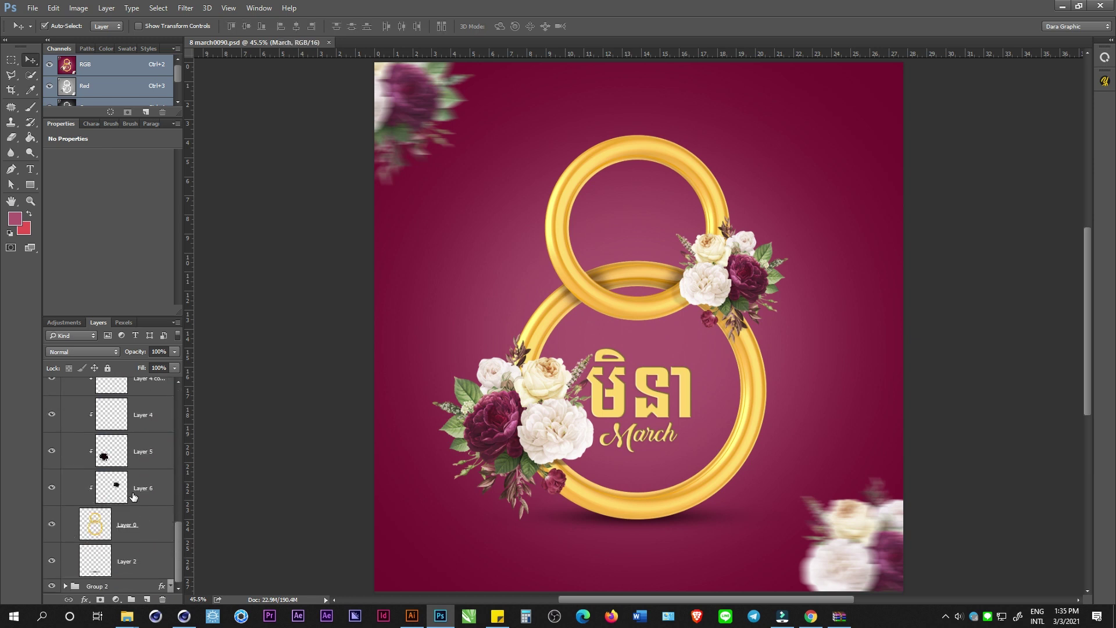
{"action": "left_click", "coordinate": [129, 589], "text": "shift"}
{"action": "key", "text": "ctrl+g"}
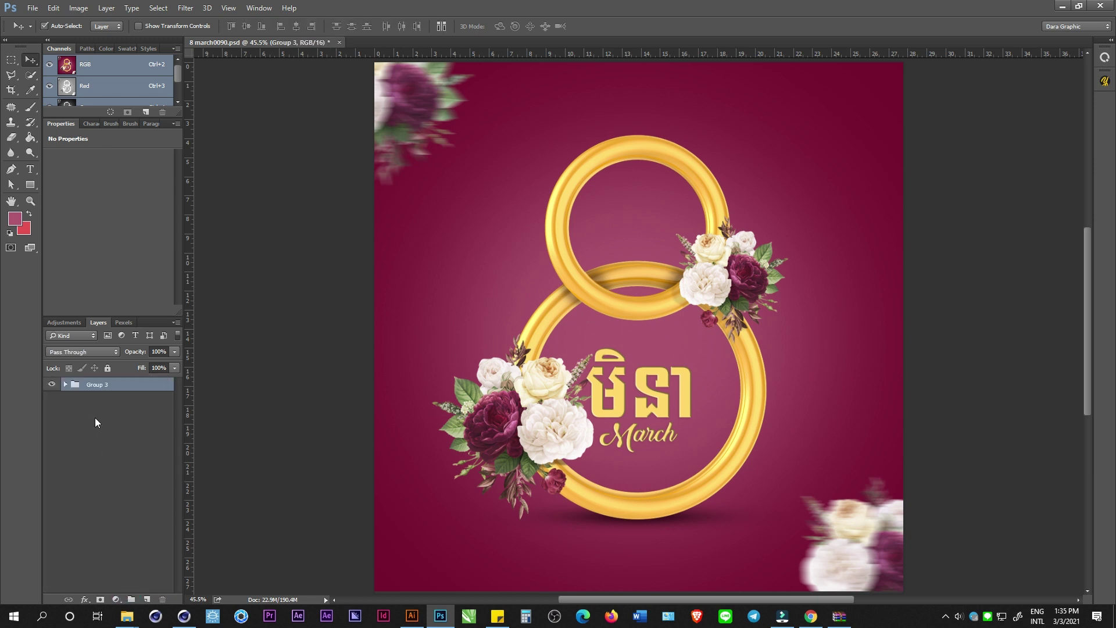
{"action": "double_click", "coordinate": [99, 385]}
{"action": "type", "text": "8 March"}
{"action": "key", "text": "Return"}
Duplicate the 8 March group and merge the copy into a single layer.
{"action": "key", "text": "ctrl+j"}
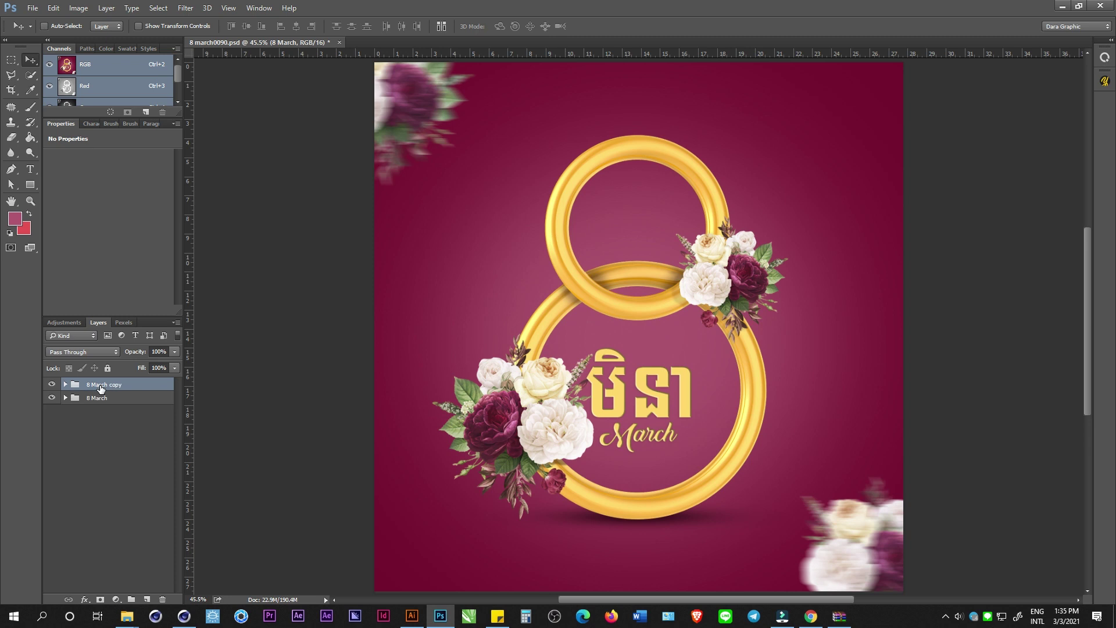
{"action": "key", "text": "ctrl+e"}
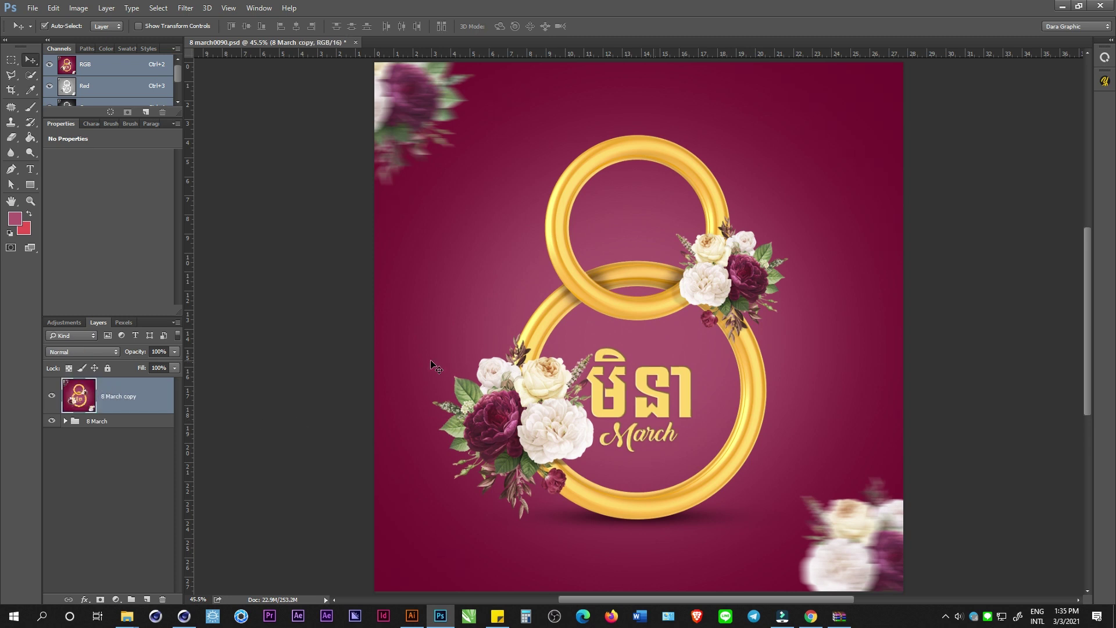
Crop the document to the canvas edges, deleting the overhanging pixels, and save it.
{"action": "key", "text": "c"}
{"action": "scroll", "coordinate": [475, 297], "scroll_direction": "down", "scroll_amount": 3}
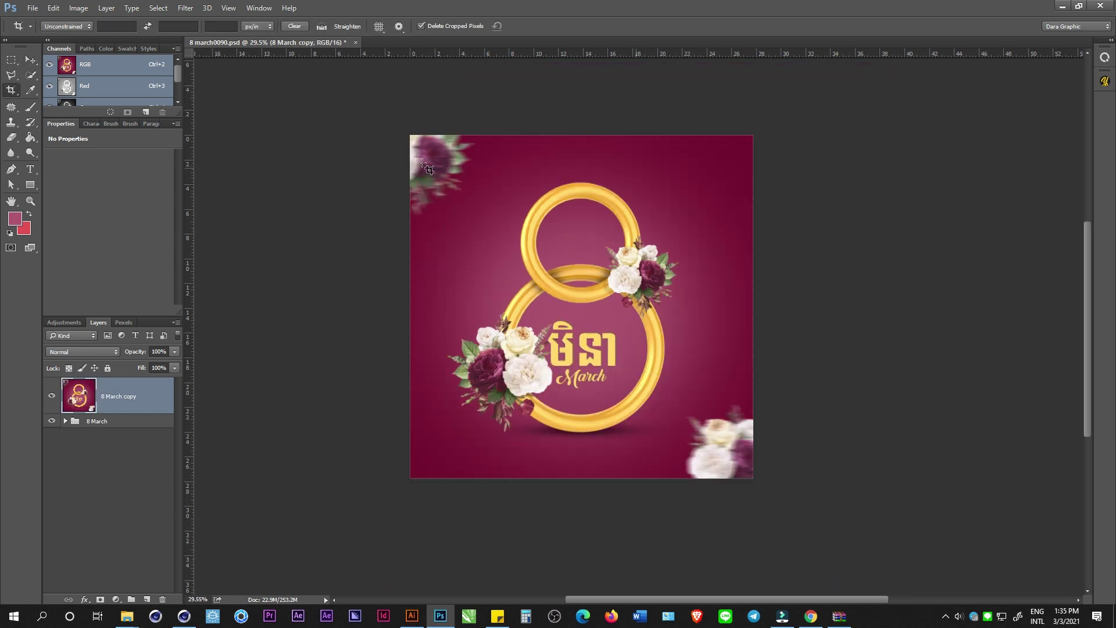
{"action": "left_click_drag", "start_coordinate": [401, 124], "coordinate": [794, 529]}
{"action": "key", "text": "Return"}
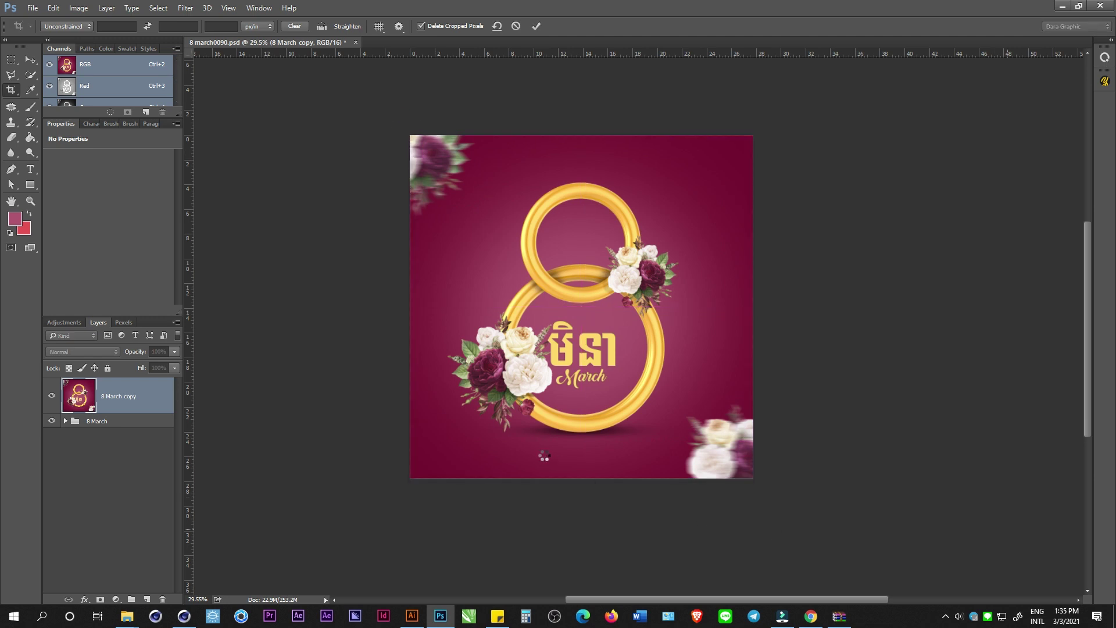
{"action": "key", "text": "v"}
{"action": "key", "text": "ctrl+s"}
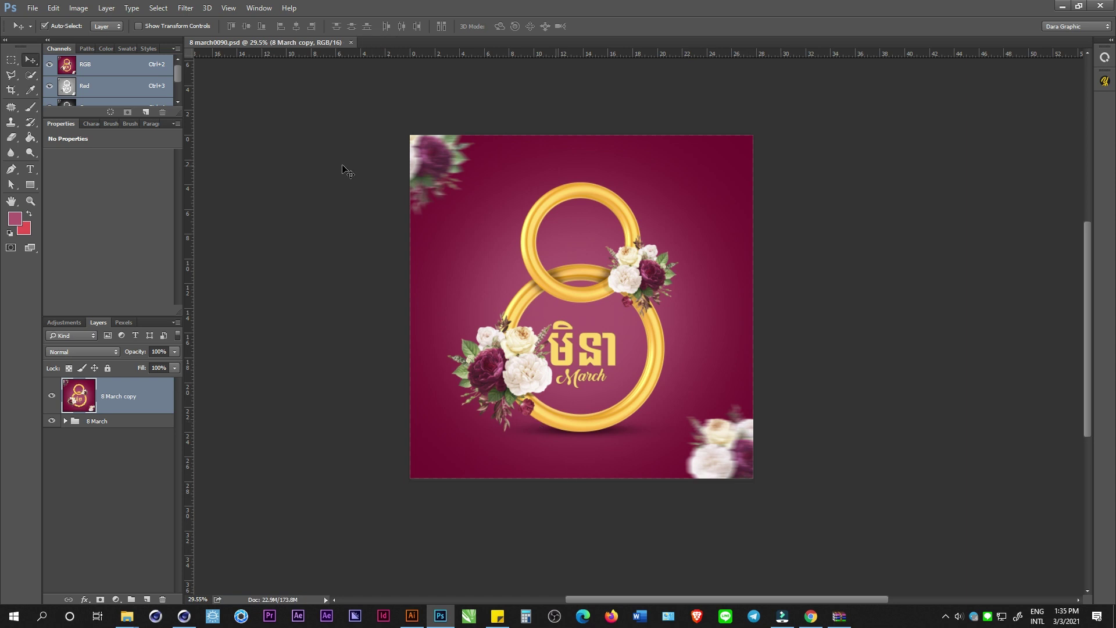
Start the Camera Raw Filter on the merged 8 March copy layer and set Temperature to +13 and Tint to +7.
{"action": "left_click", "coordinate": [185, 8]}
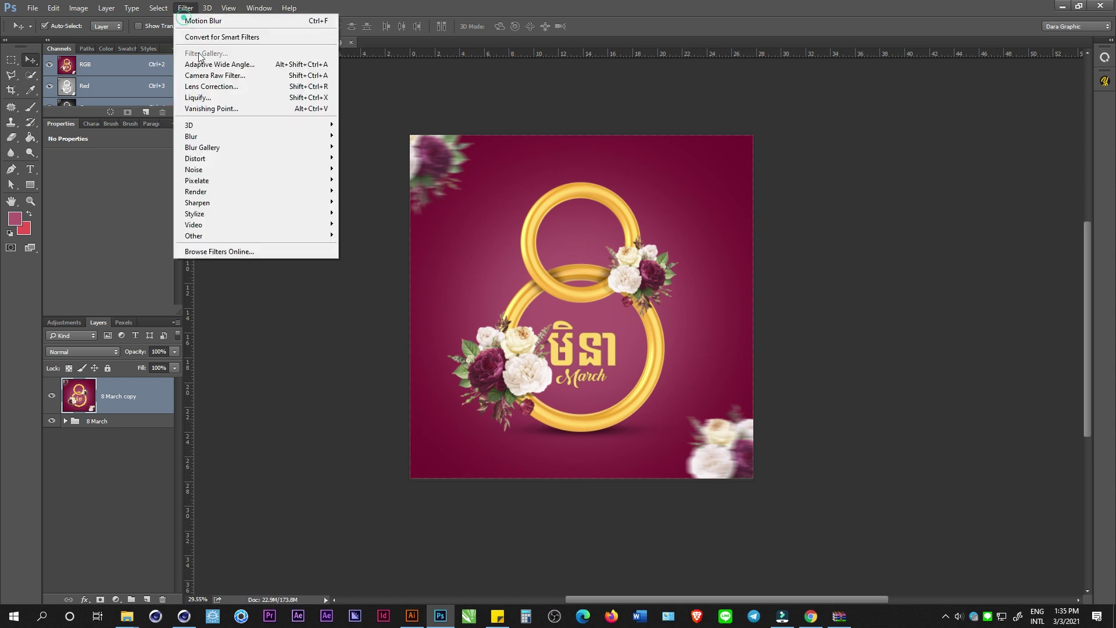
{"action": "left_click", "coordinate": [233, 76]}
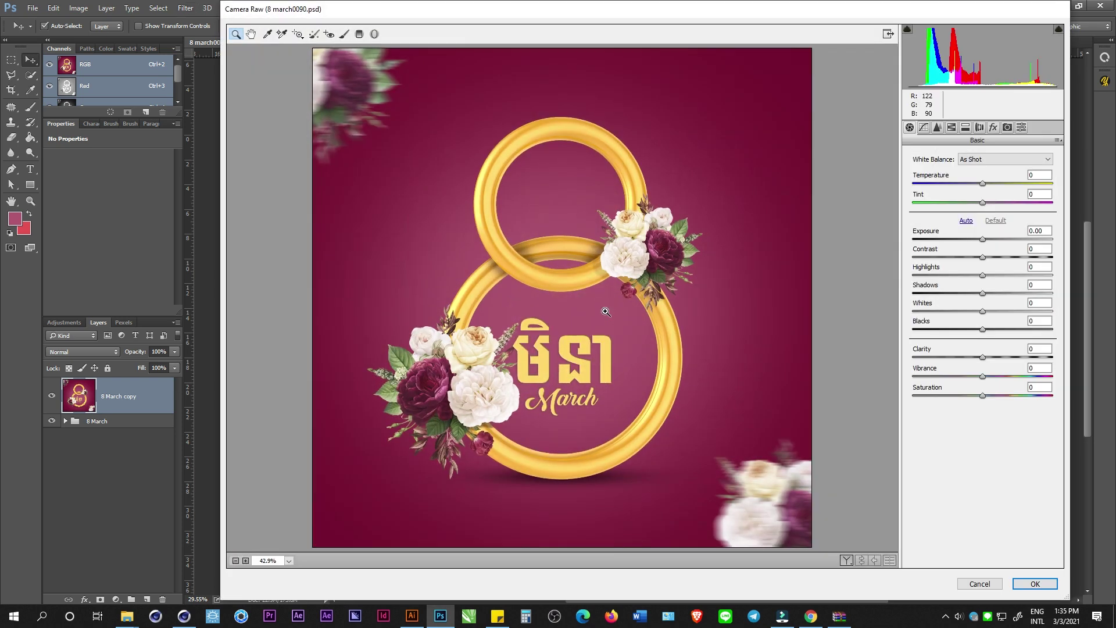
{"action": "left_click", "coordinate": [991, 184]}
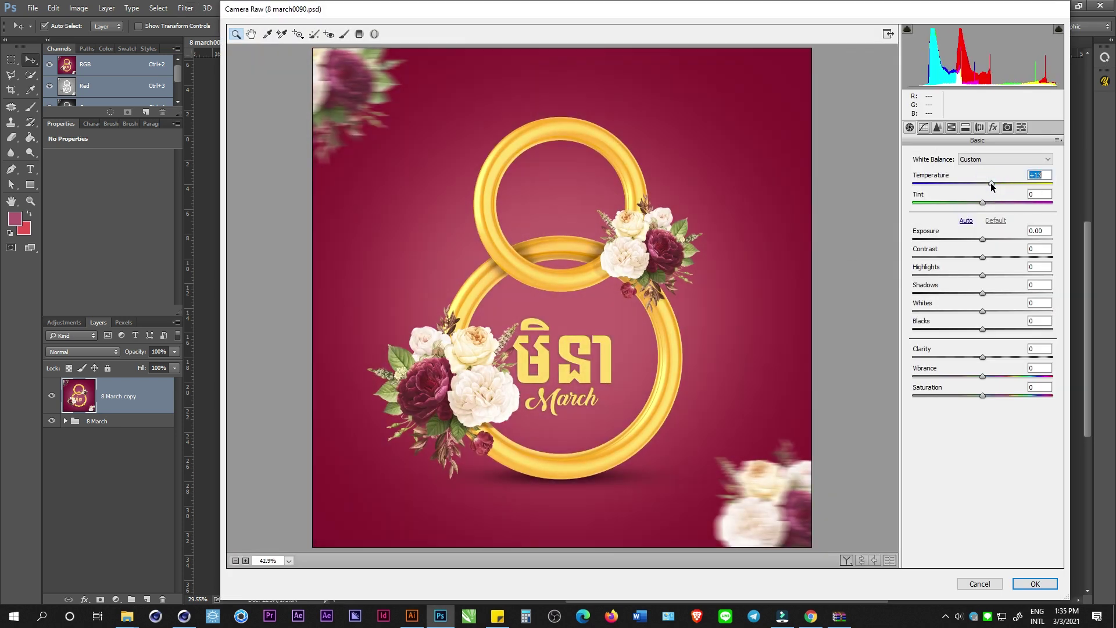
{"action": "left_click", "coordinate": [986, 203]}
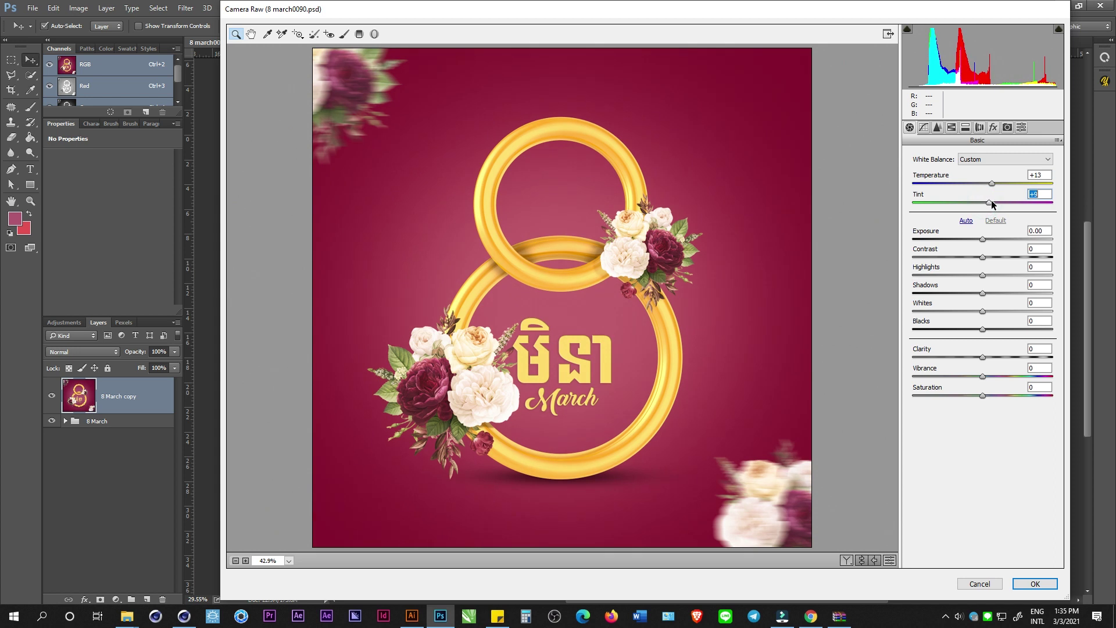
Set Contrast to +7, Blacks to -17, Clarity to +17, Vibrance to +8 and Saturation to +7, and apply the filter.
{"action": "left_click", "coordinate": [983, 239]}
{"action": "left_click_drag", "start_coordinate": [982, 256], "coordinate": [988, 257]}
{"action": "left_click_drag", "start_coordinate": [982, 329], "coordinate": [991, 396]}
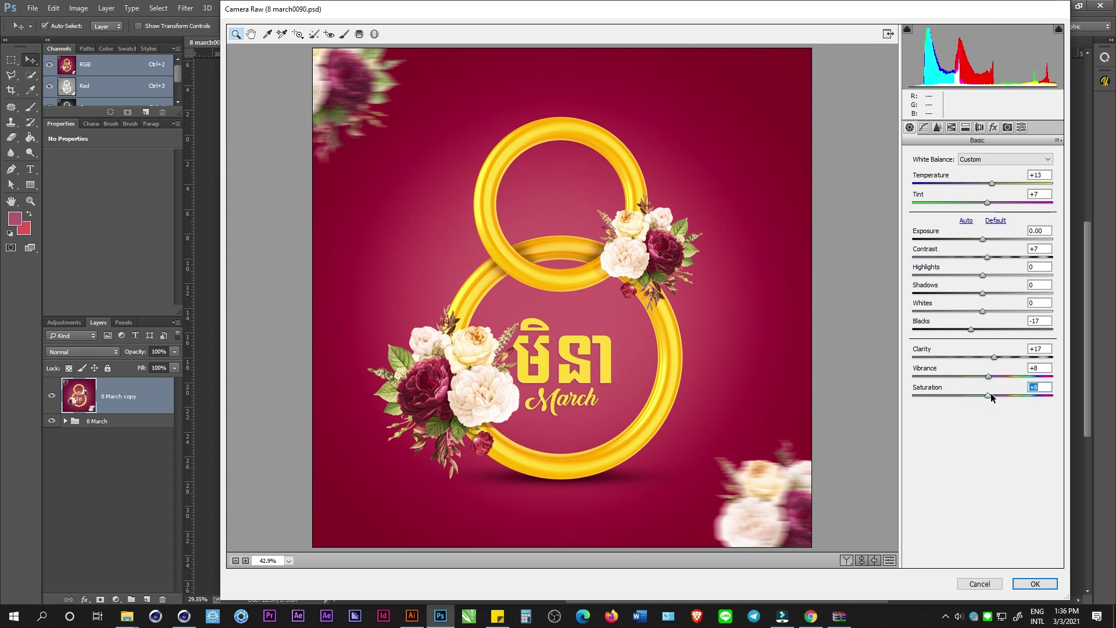
{"action": "left_click", "coordinate": [1027, 581]}
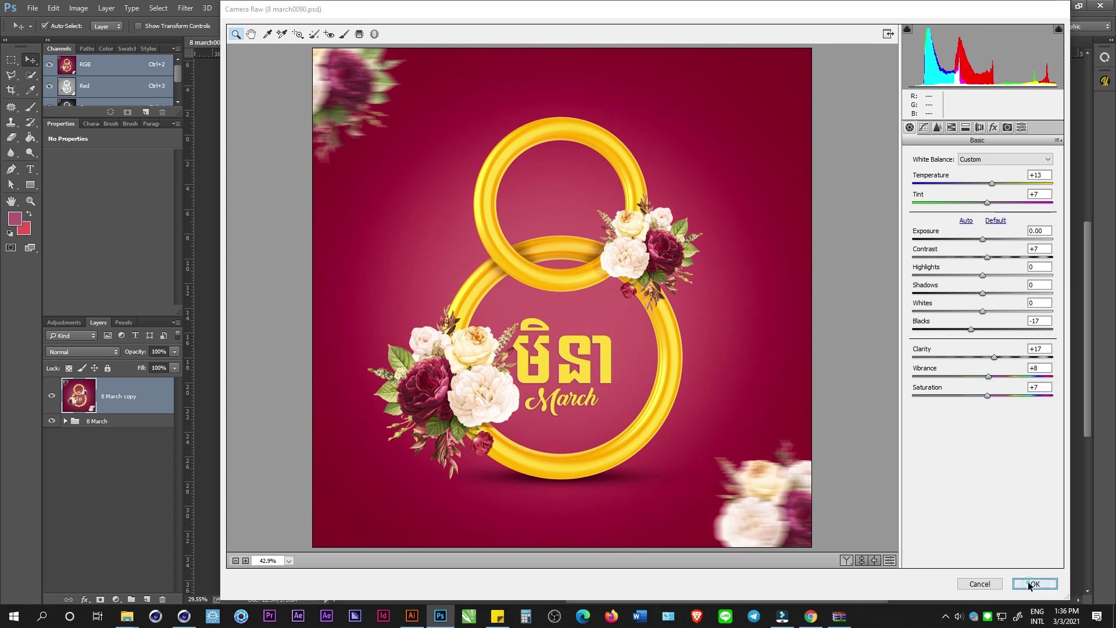
Inspect the colour-adjusted artwork up close and save the document.
{"action": "scroll", "coordinate": [587, 282], "scroll_direction": "up", "scroll_amount": 1}
{"action": "scroll", "coordinate": [587, 282], "scroll_direction": "up", "scroll_amount": 1}
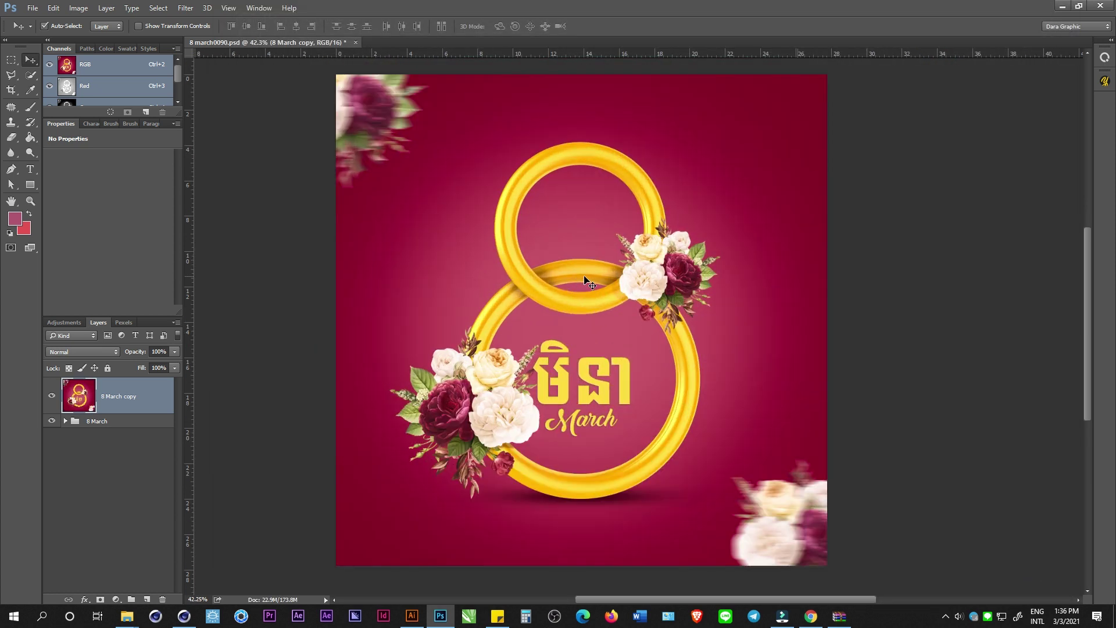
{"action": "scroll", "coordinate": [587, 282], "scroll_direction": "up", "scroll_amount": 2}
{"action": "scroll", "coordinate": [587, 282], "scroll_direction": "down", "scroll_amount": 2}
{"action": "key", "text": "ctrl+s"}
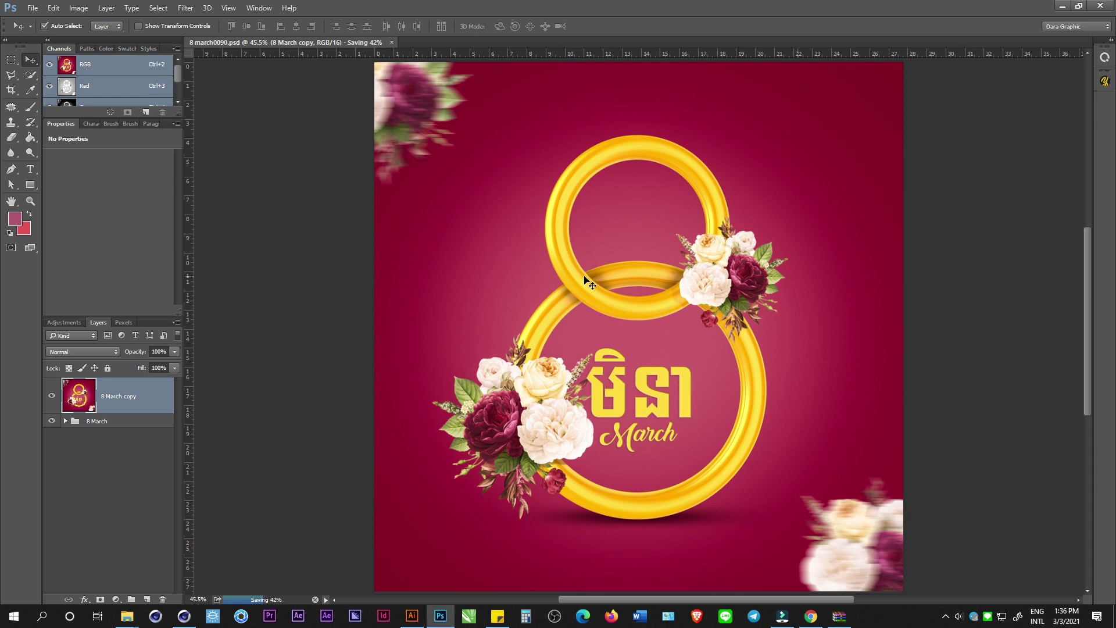